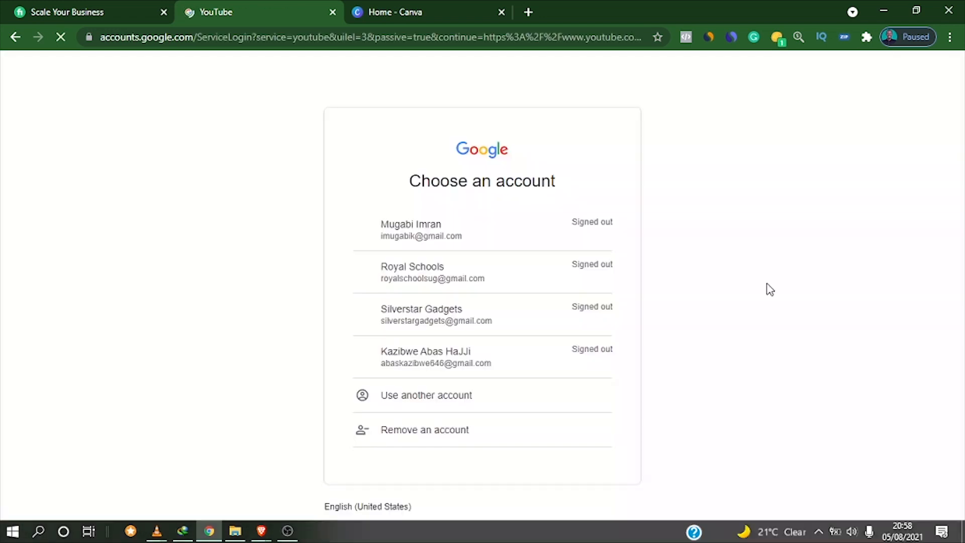
- Sign in to YouTube with the second listed Google account by entering the account password
left_click(416, 278)
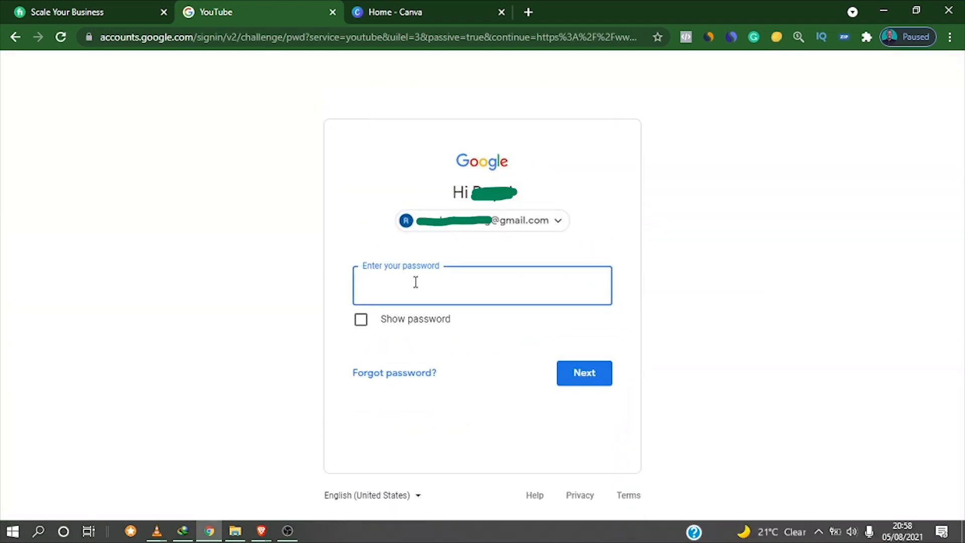
type("••••••••")
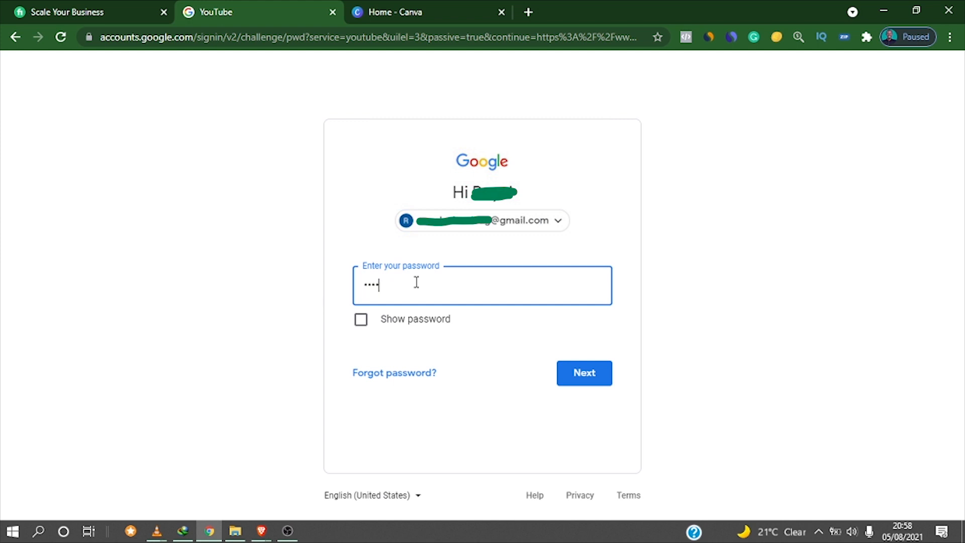
key("Return")
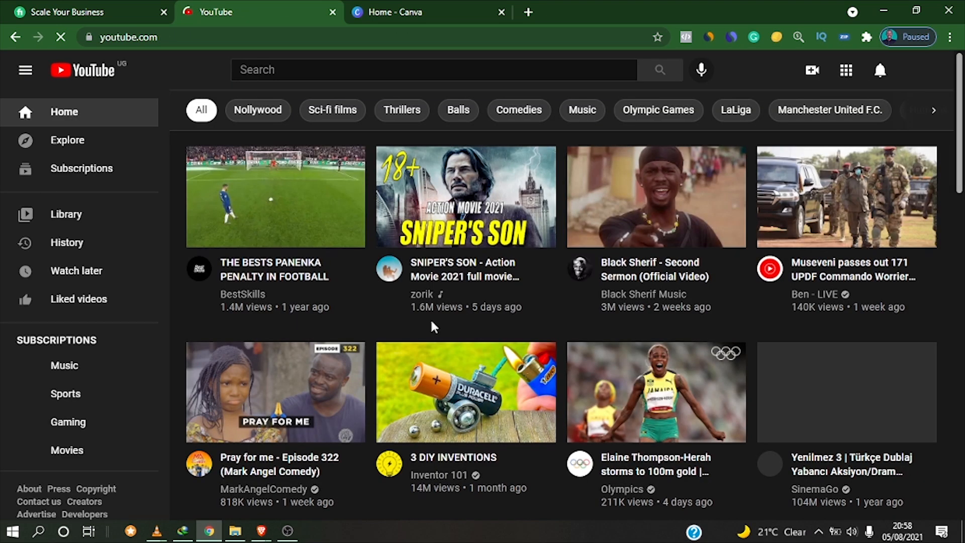
- Create a YouTube channel named "Entertainment News" for the signed-in account
left_click(915, 73)
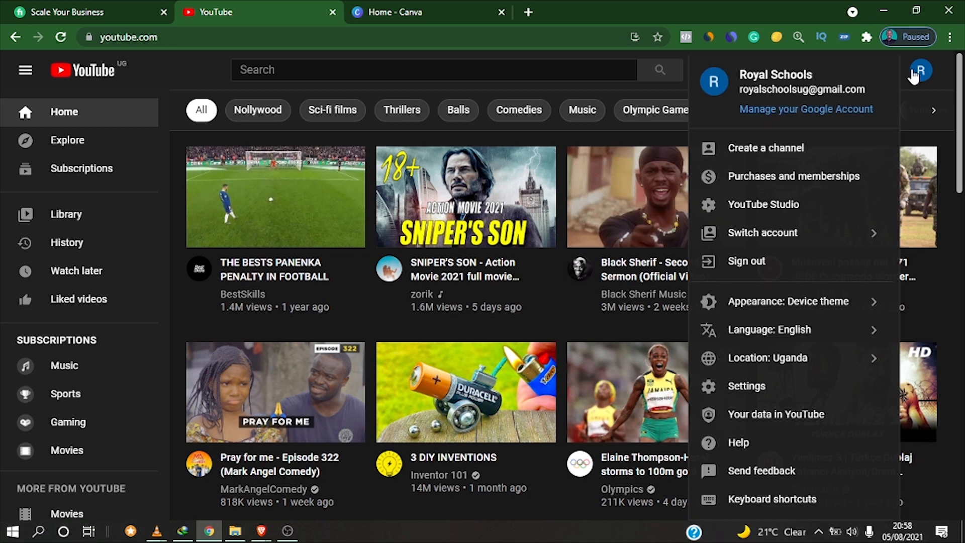
left_click(915, 73)
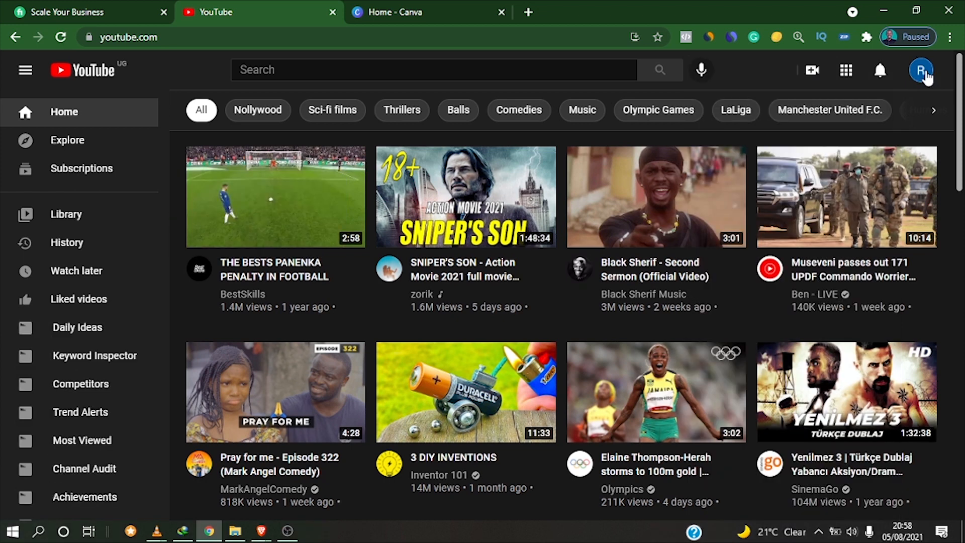
left_click(931, 79)
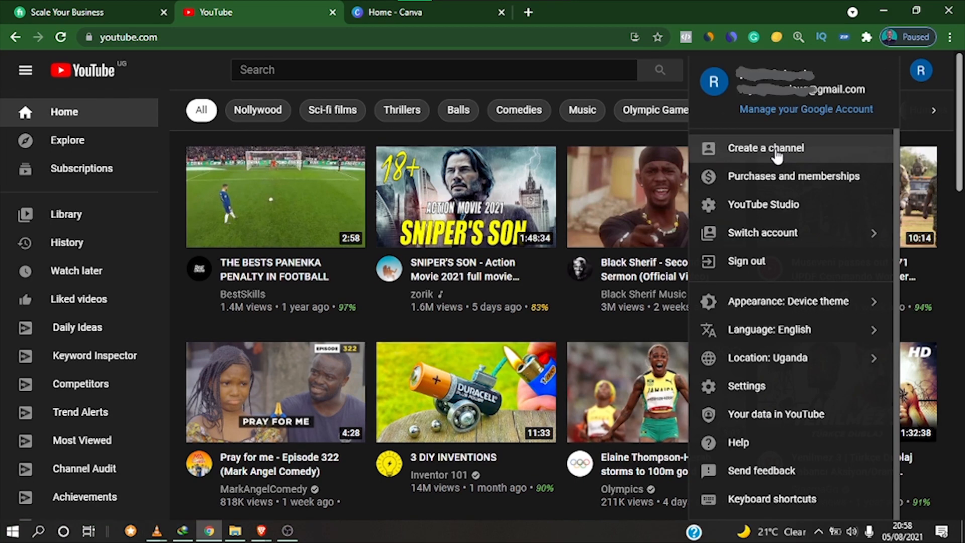
left_click(777, 150)
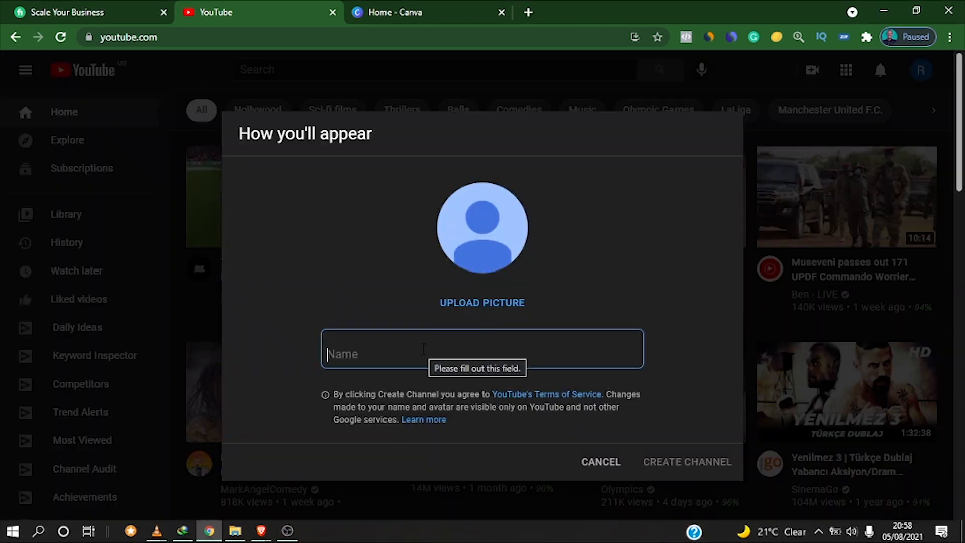
type("Enter")
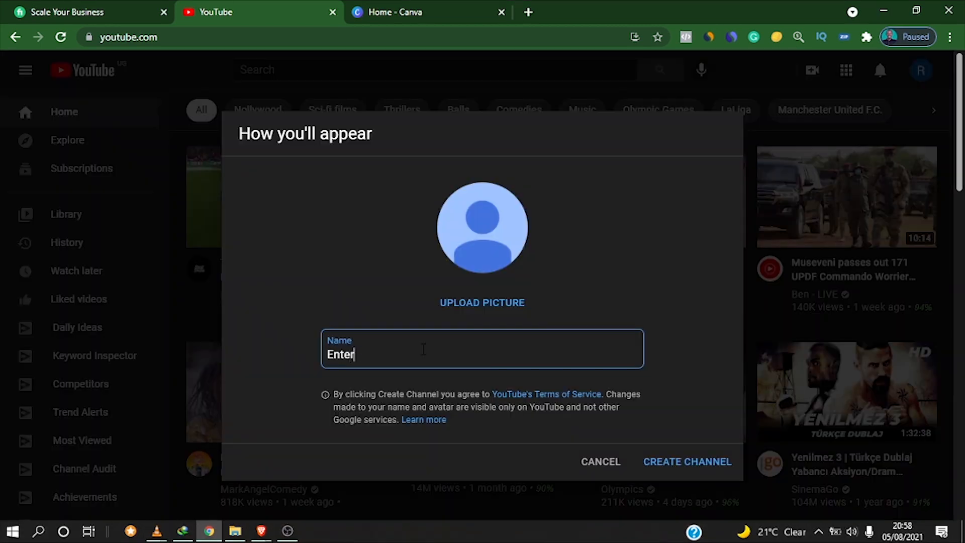
type("tainment News")
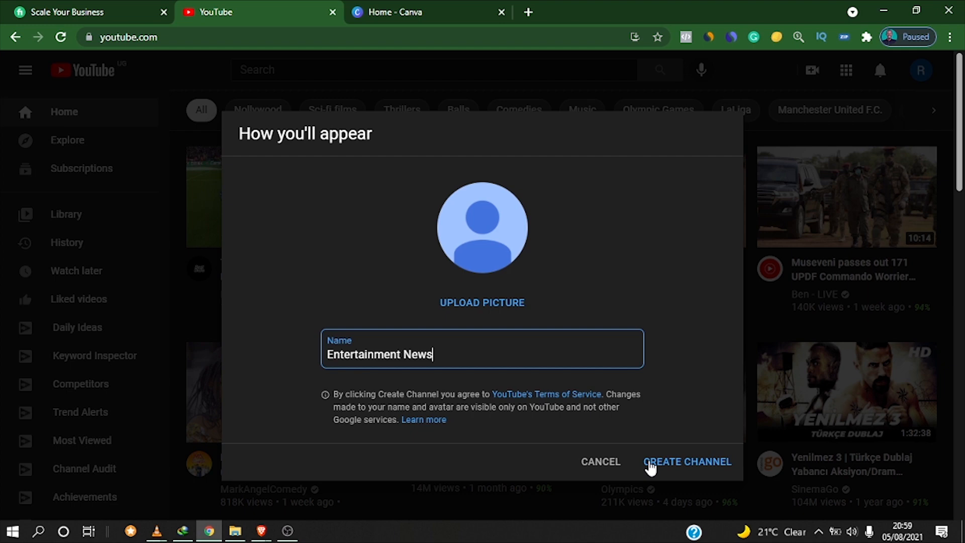
left_click(696, 462)
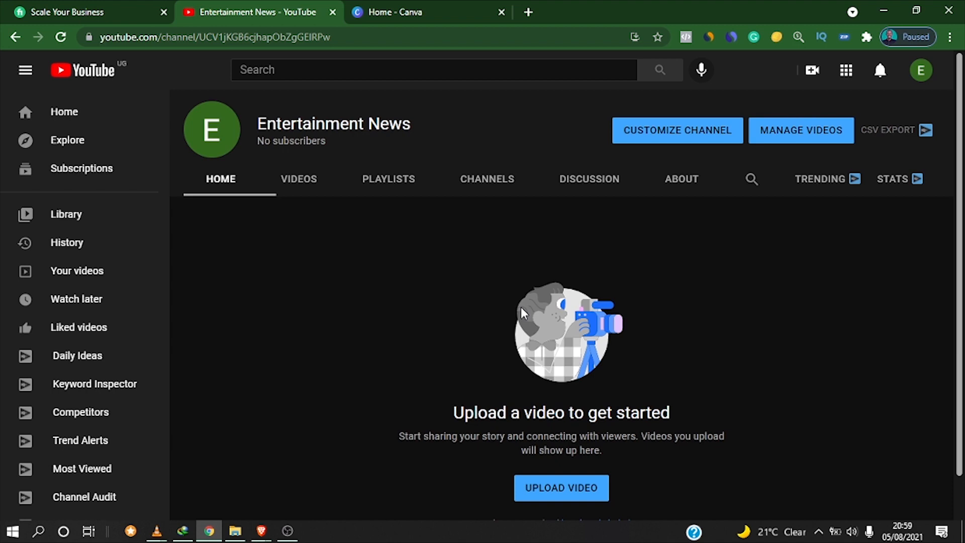
- Open the example creator's channel from its bit.ly link in a new tab, declining the subscription and pausing its trailer
left_click(528, 11)
type("bit.ly/MugabiImranYouTube")
key("Return")
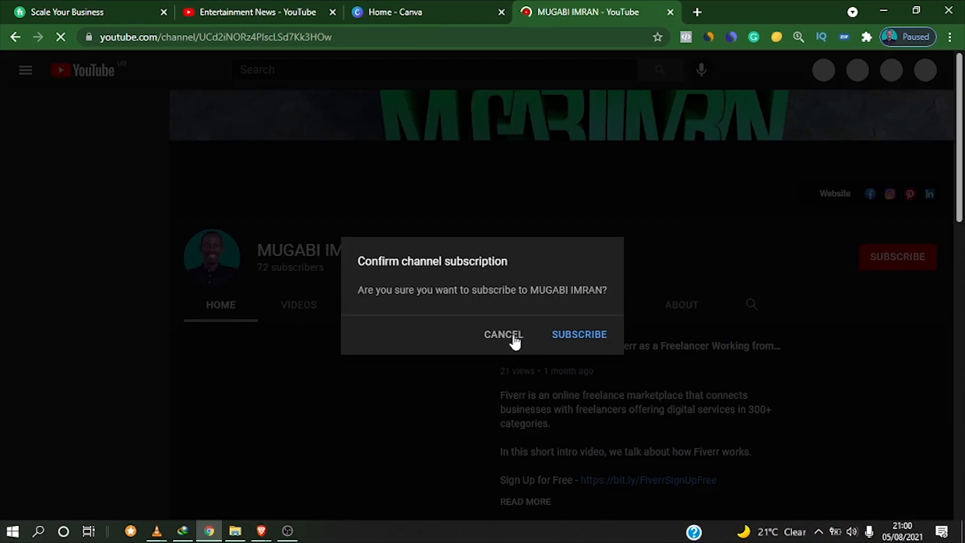
left_click(512, 336)
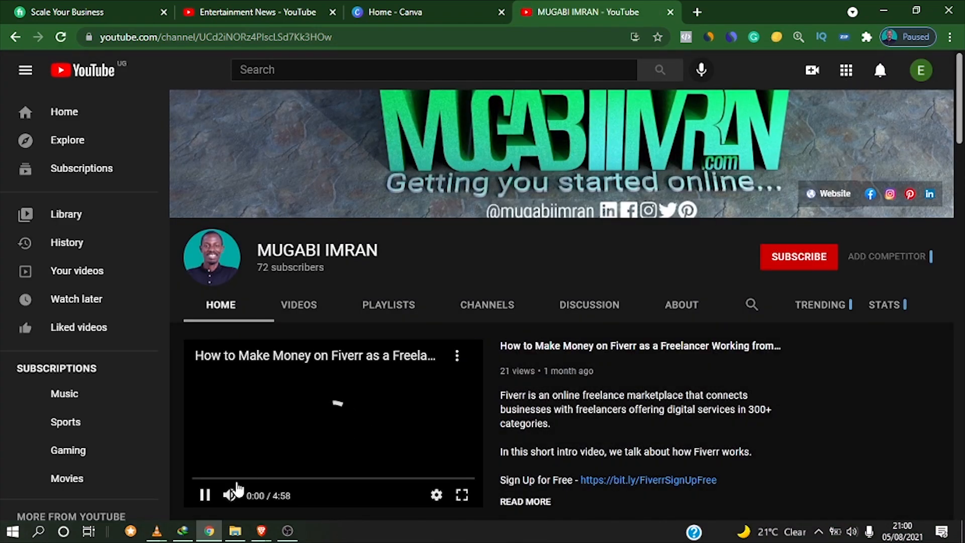
left_click(205, 495)
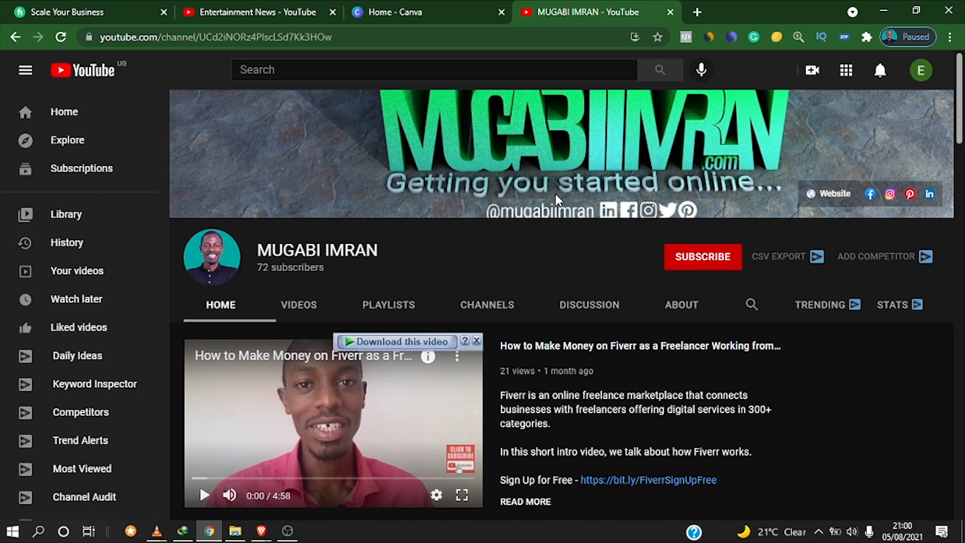
left_click(479, 341)
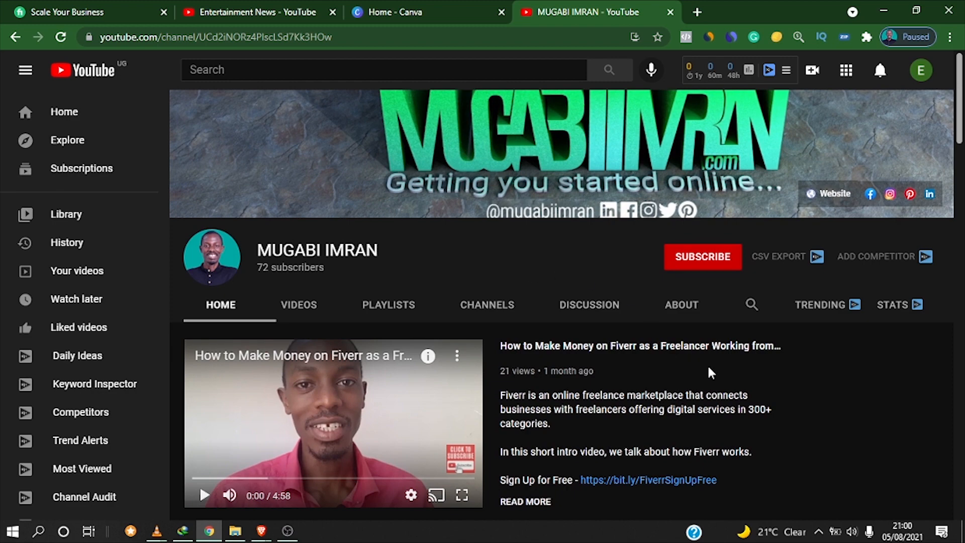
- Examine the video sections on the example channel's home page
scroll(708, 364, "down", 4)
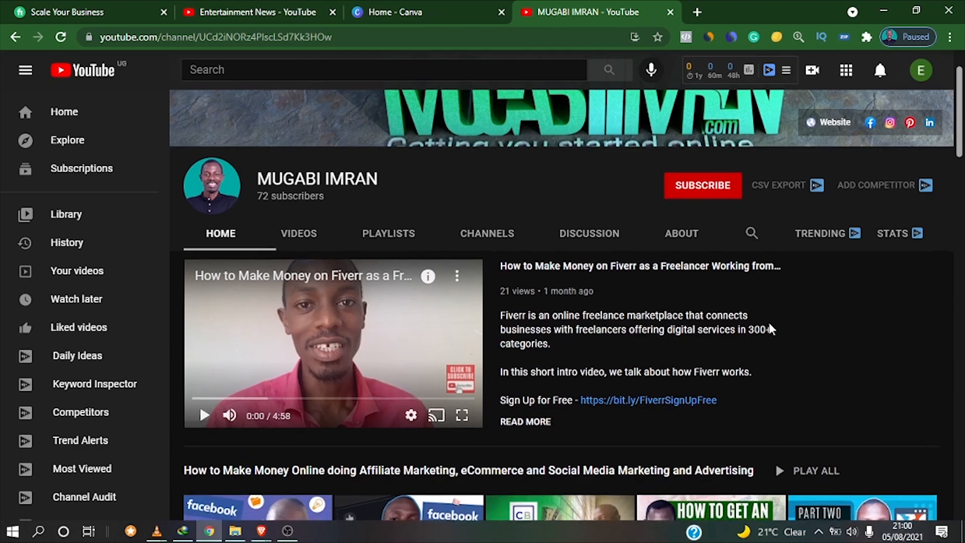
scroll(735, 285, "down", 4)
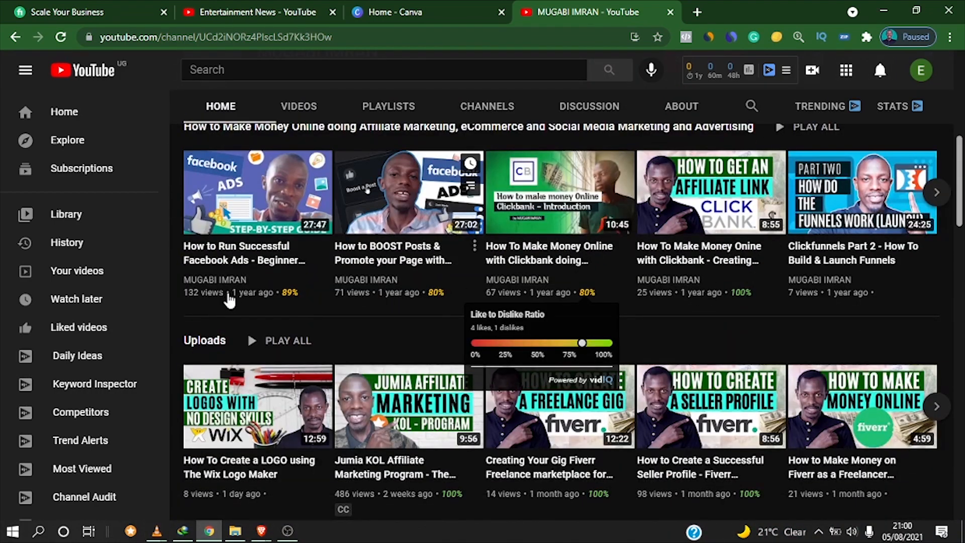
scroll(332, 359, "down", 4)
scroll(853, 339, "up", 12)
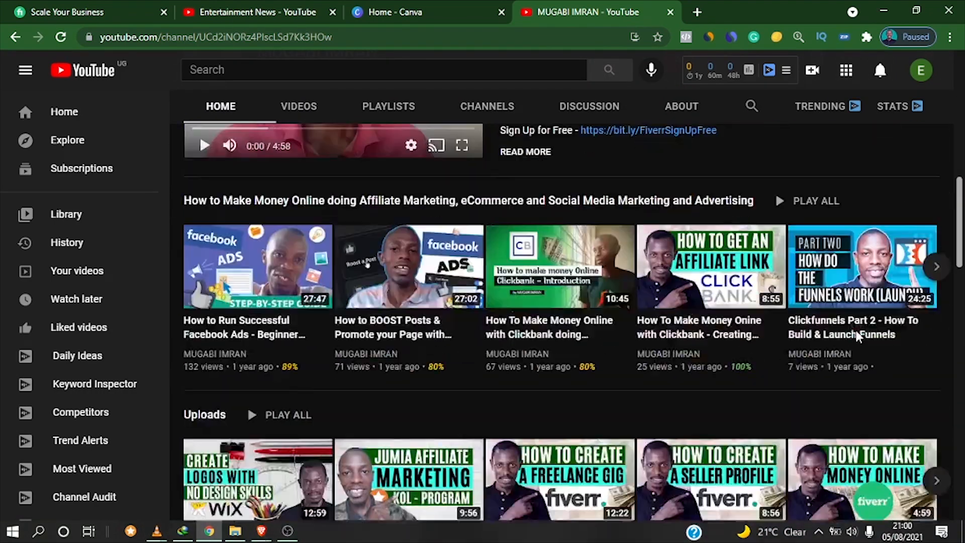
scroll(855, 327, "up", 1)
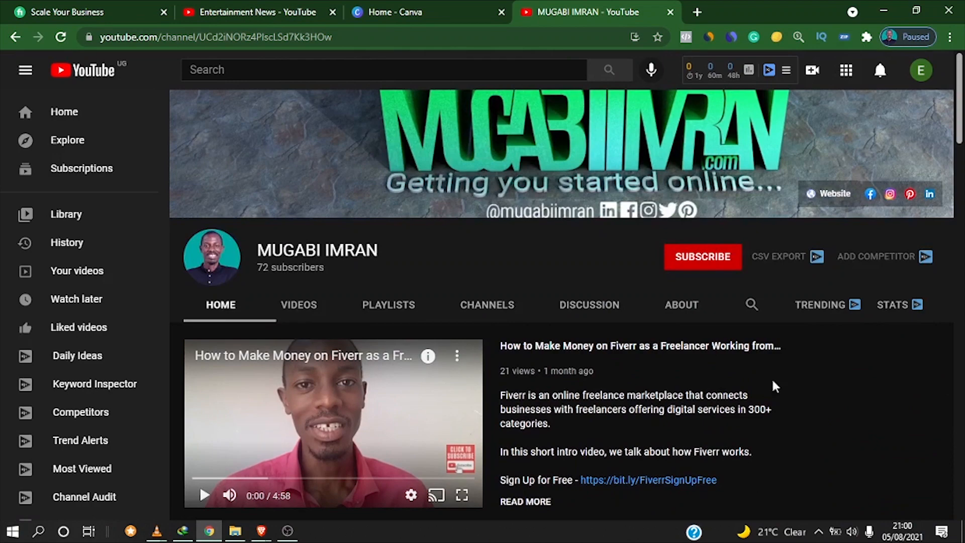
- Look through the example channel's videos, playlists, channels and discussion pages
left_click(309, 304)
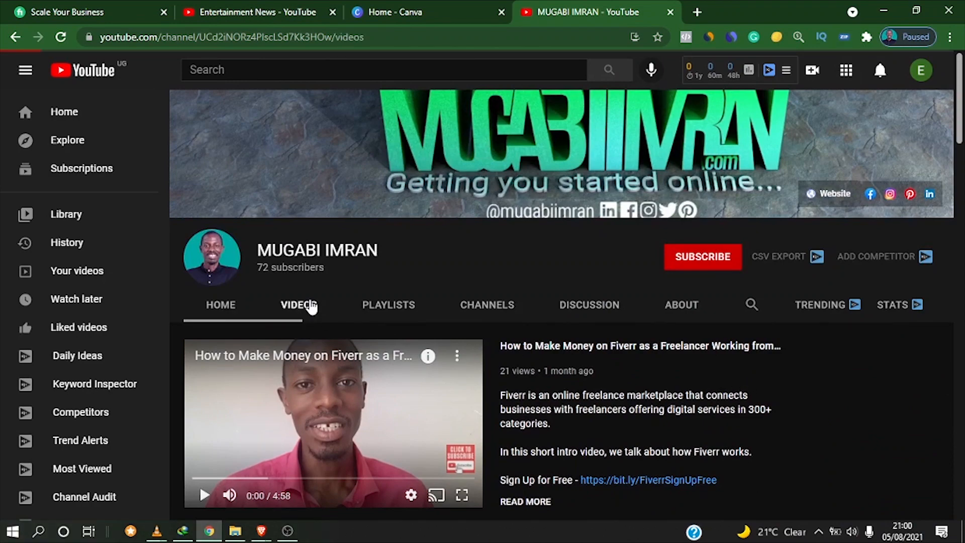
scroll(675, 343, "down", 5)
scroll(543, 352, "down", 5)
scroll(522, 345, "up", 10)
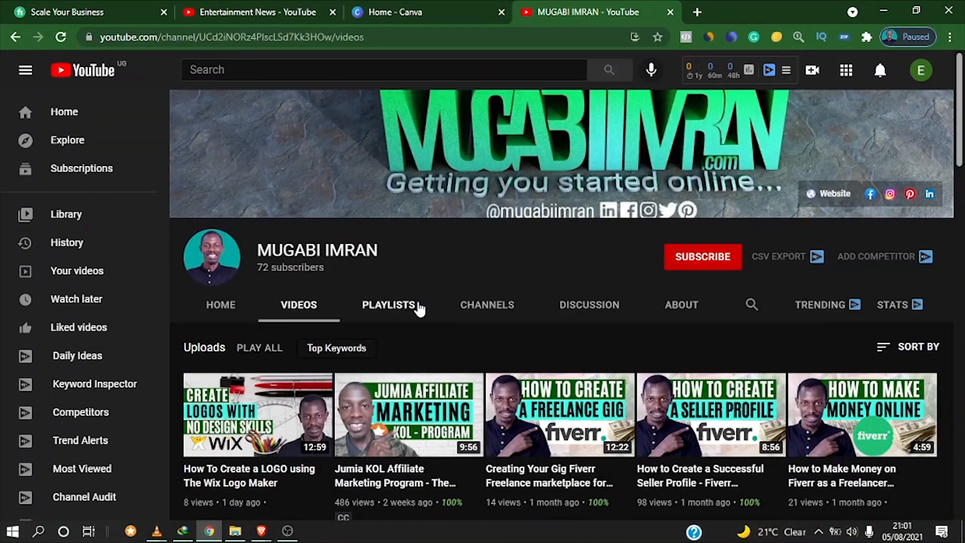
left_click(420, 306)
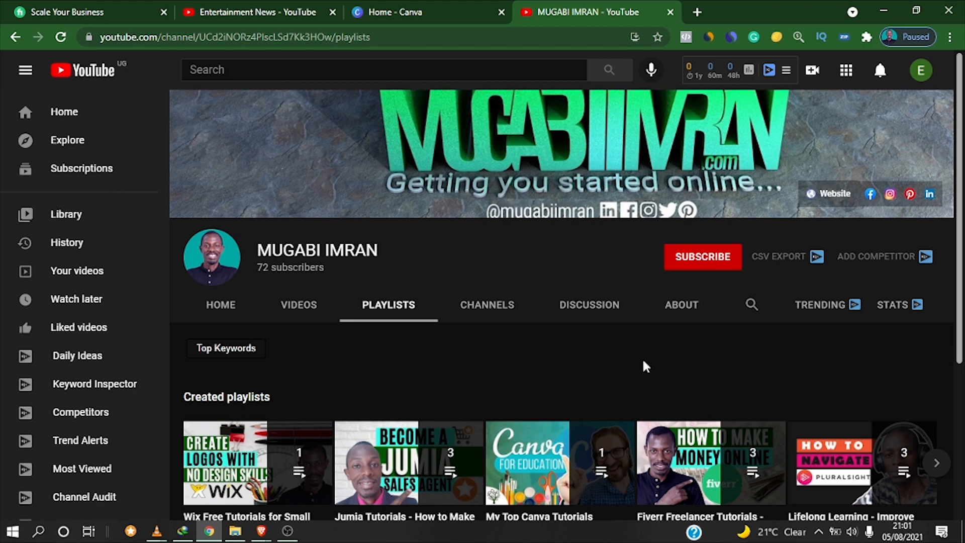
scroll(643, 361, "down", 5)
scroll(643, 361, "up", 5)
left_click(480, 318)
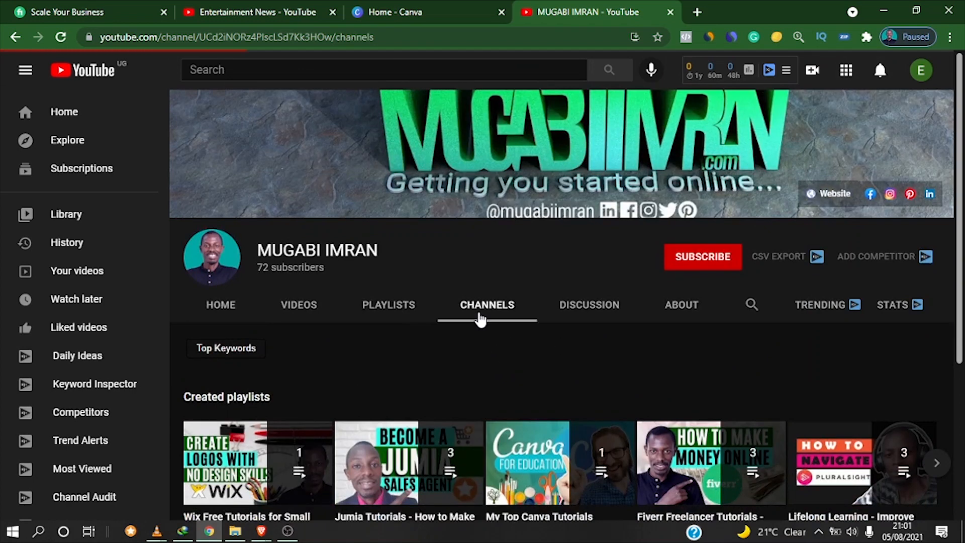
left_click(596, 320)
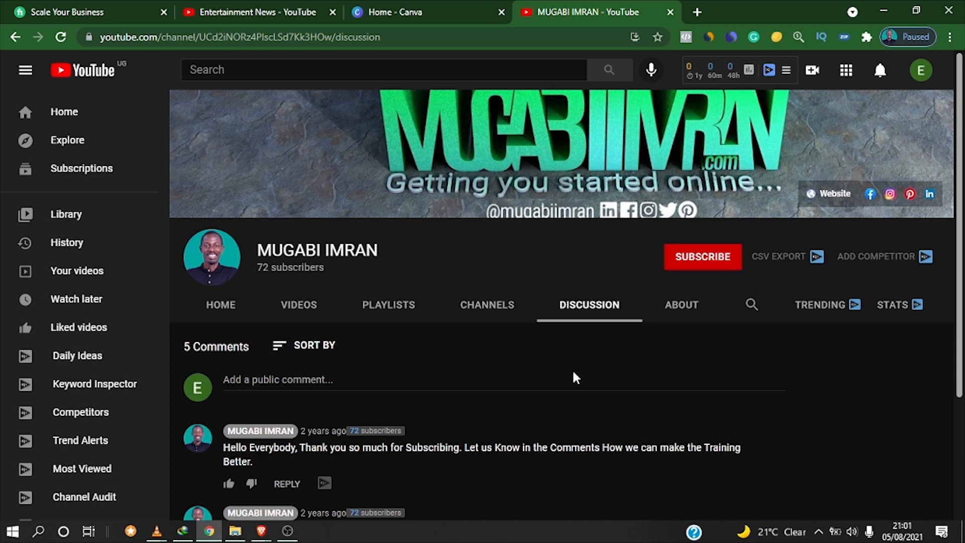
- Read the example channel's About description, details and links, ending back on its home page
left_click(663, 313)
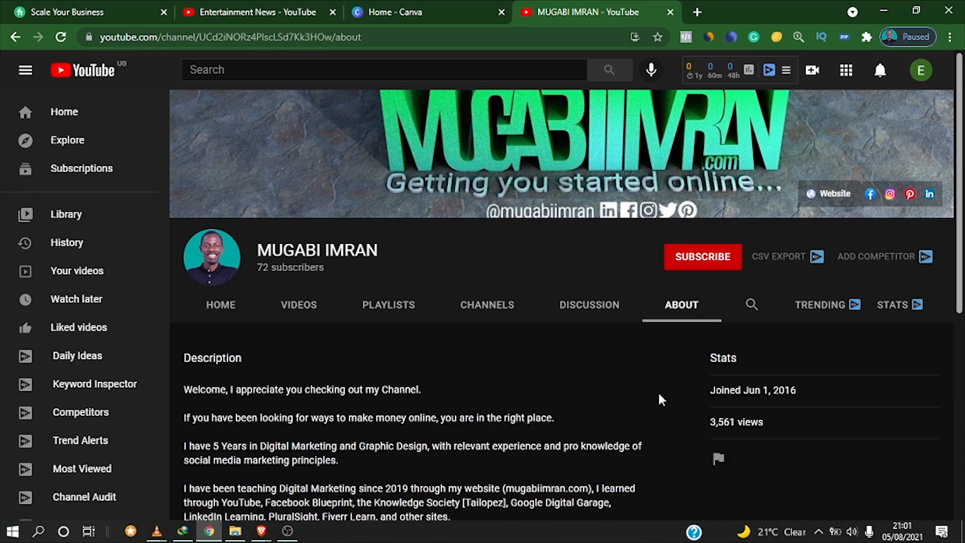
scroll(616, 412, "down", 2)
scroll(616, 410, "down", 3)
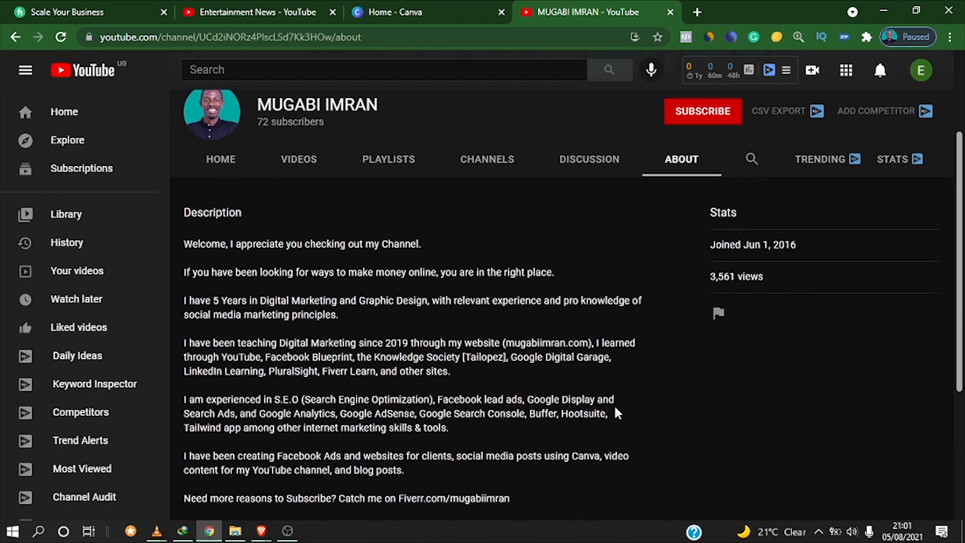
scroll(650, 430, "down", 3)
scroll(651, 432, "down", 2)
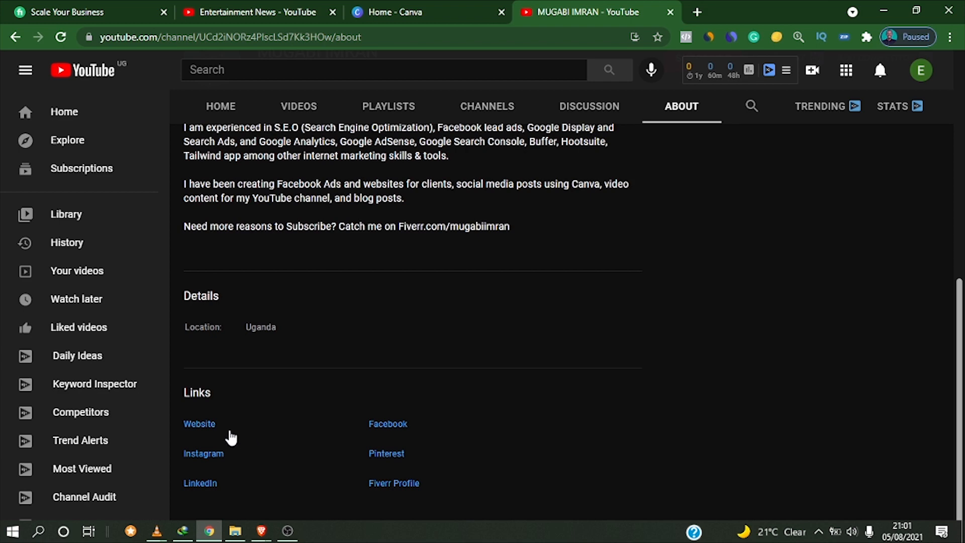
scroll(543, 307, "up", 8)
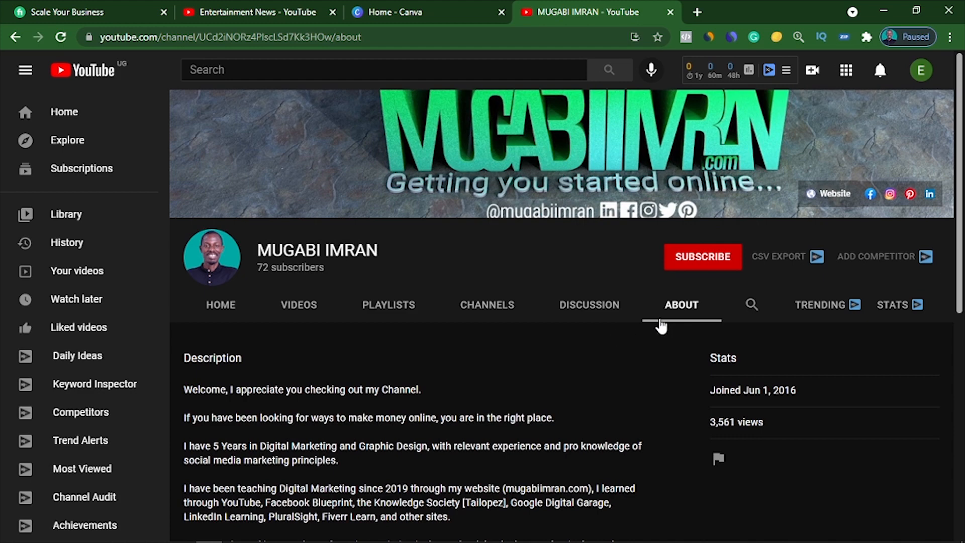
left_click(292, 306)
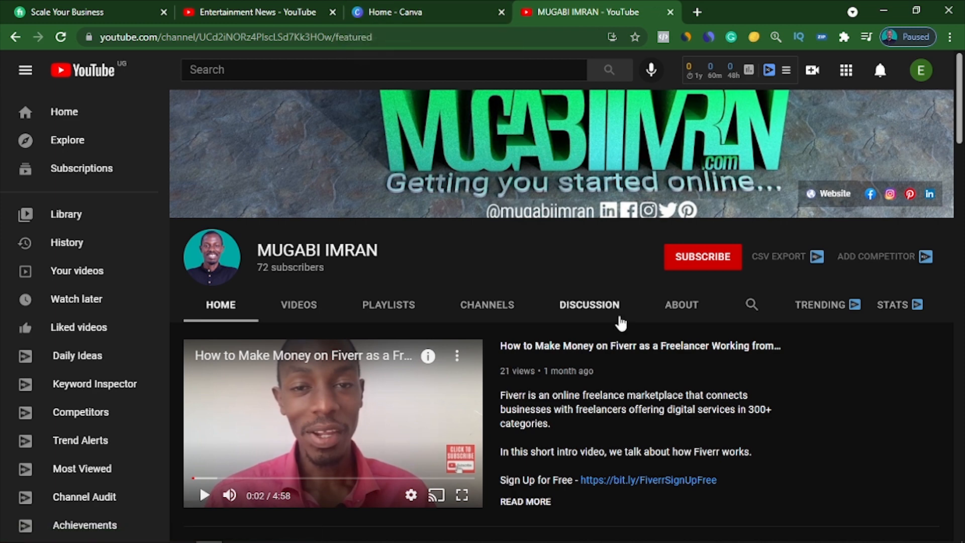
- Open channel customization for the Entertainment News channel and dismiss the YouTube Studio welcome message
left_click(308, 11)
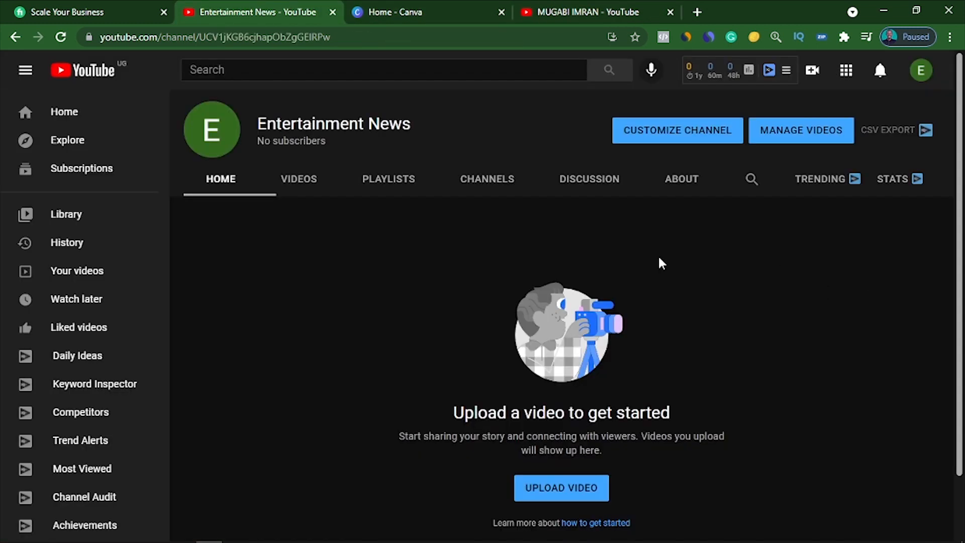
left_click(651, 134)
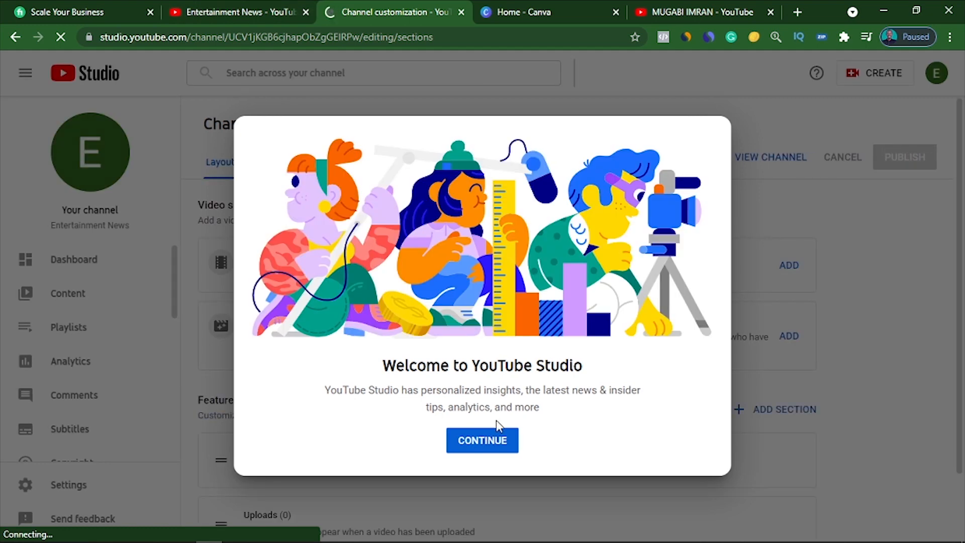
left_click(489, 444)
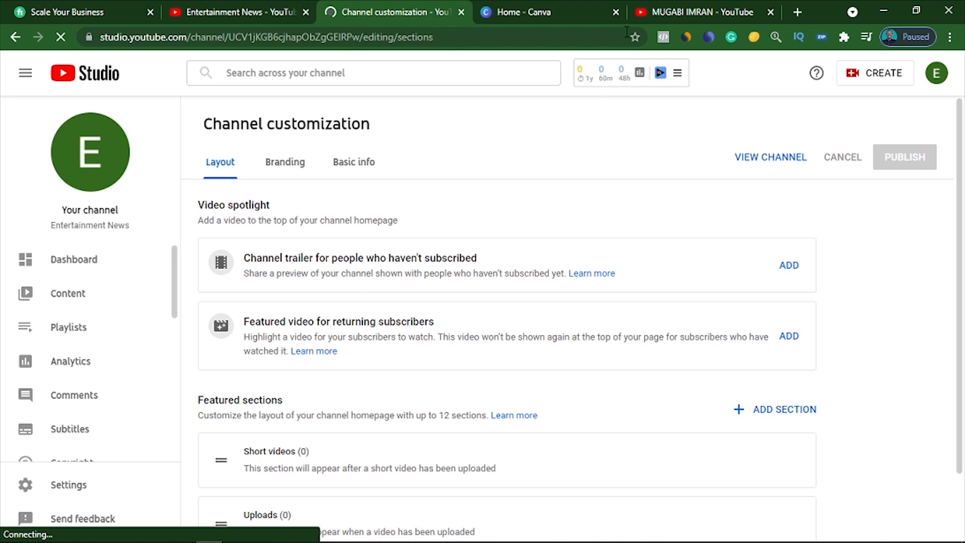
- Compare the customization layout options with the trailer and featured sections on the example channel's home page
left_click(661, 5)
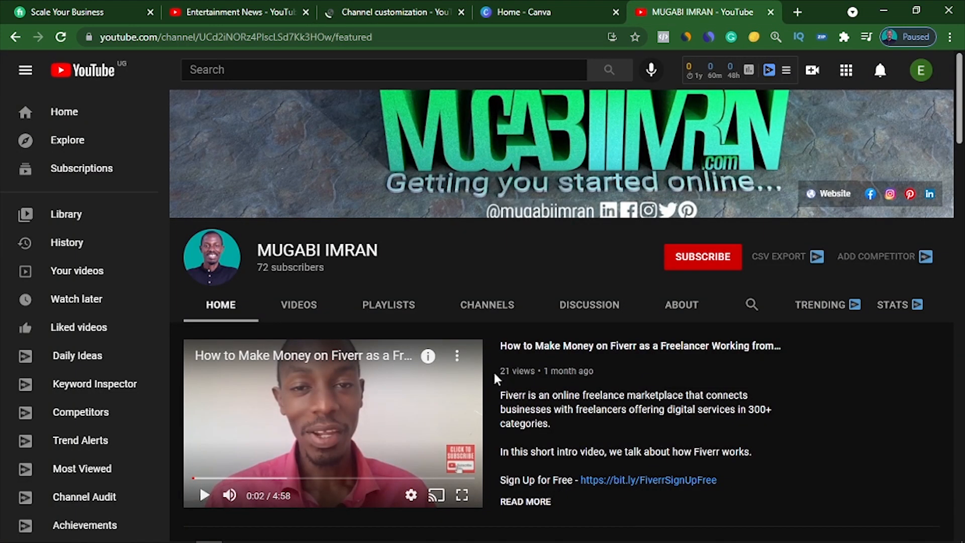
left_click(395, 9)
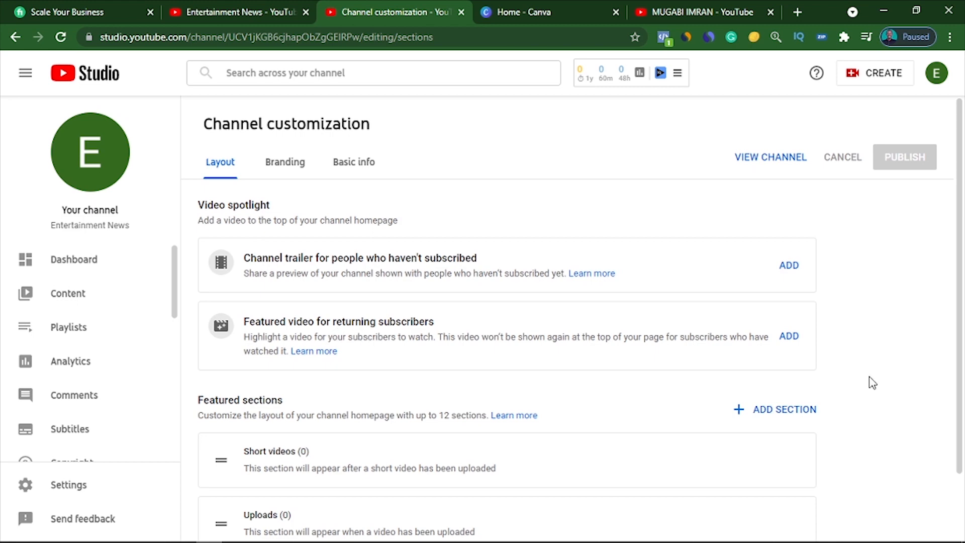
left_click(671, 3)
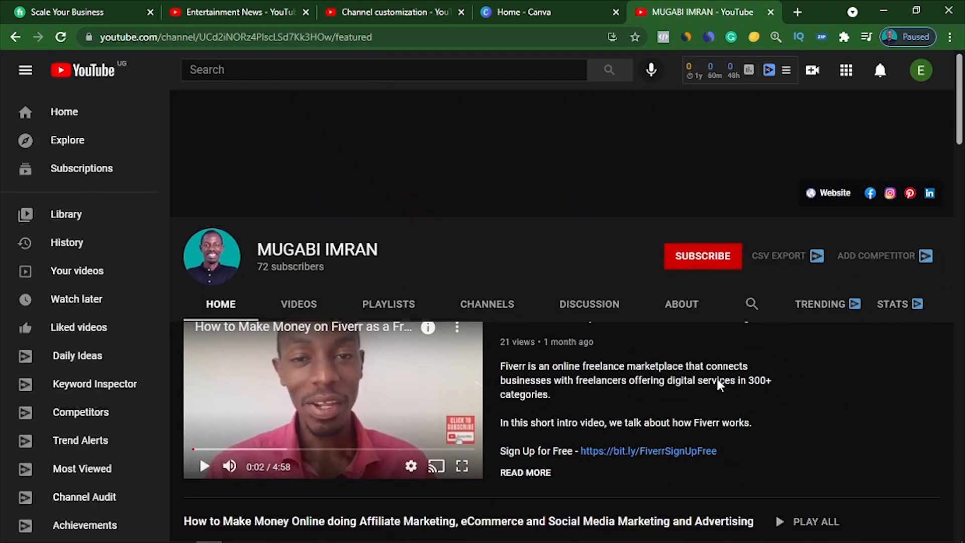
scroll(718, 381, "down", 5)
scroll(499, 389, "down", 7)
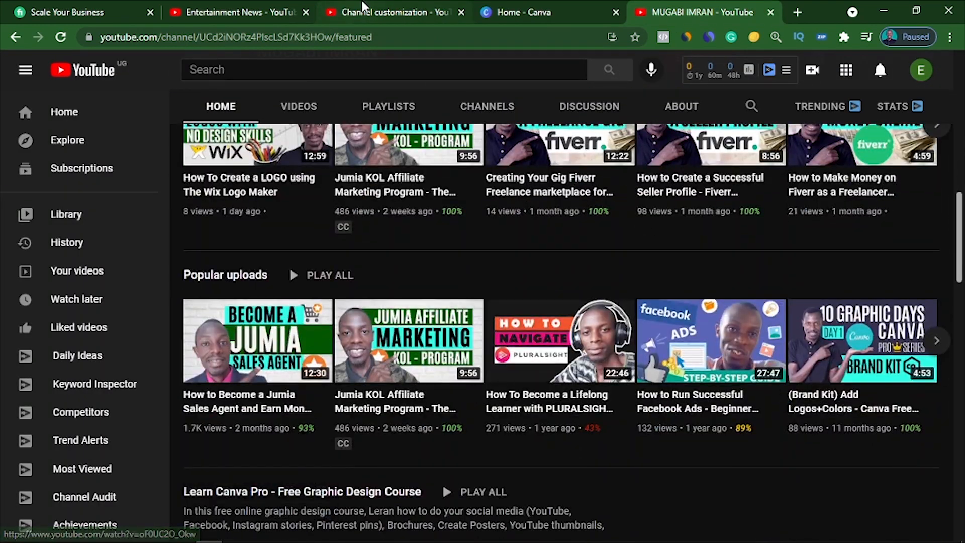
- Return to the channel customization layout and review the section types available for the featured sections, leaving without adding one
left_click(362, 6)
scroll(538, 316, "down", 2)
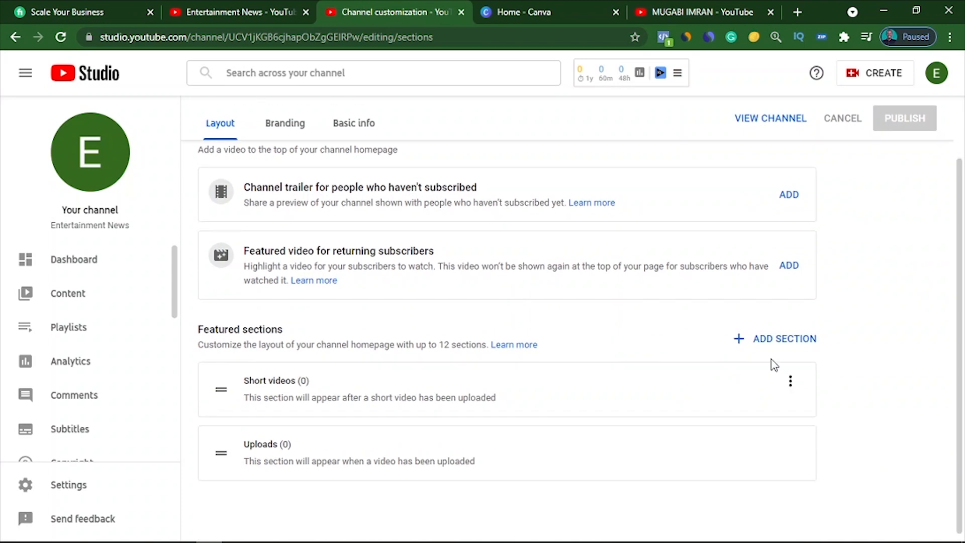
left_click(761, 332)
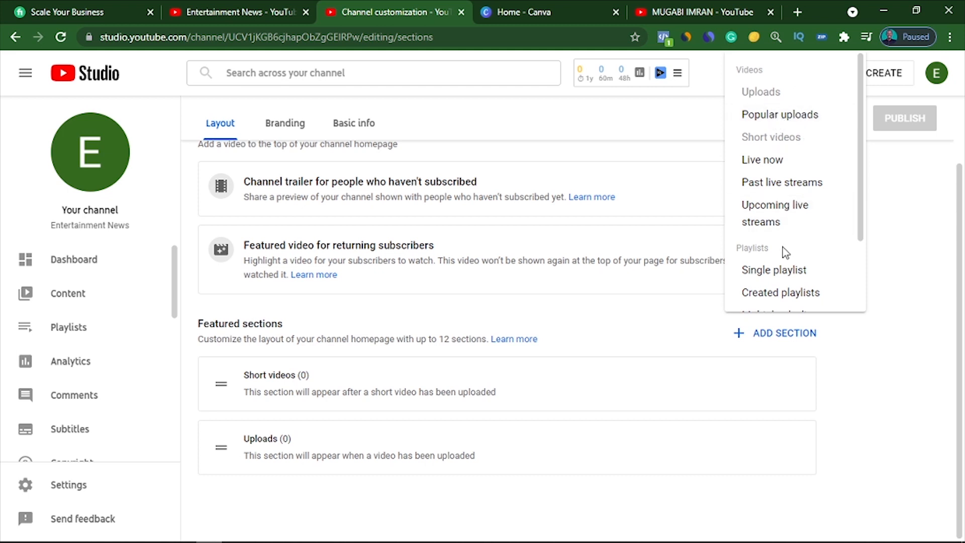
scroll(801, 286, "down", 3)
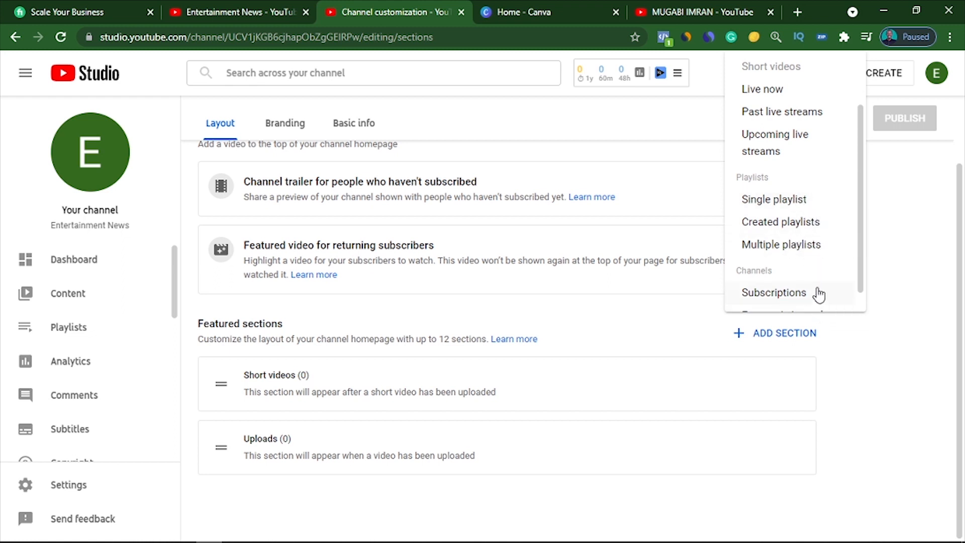
scroll(820, 277, "down", 1)
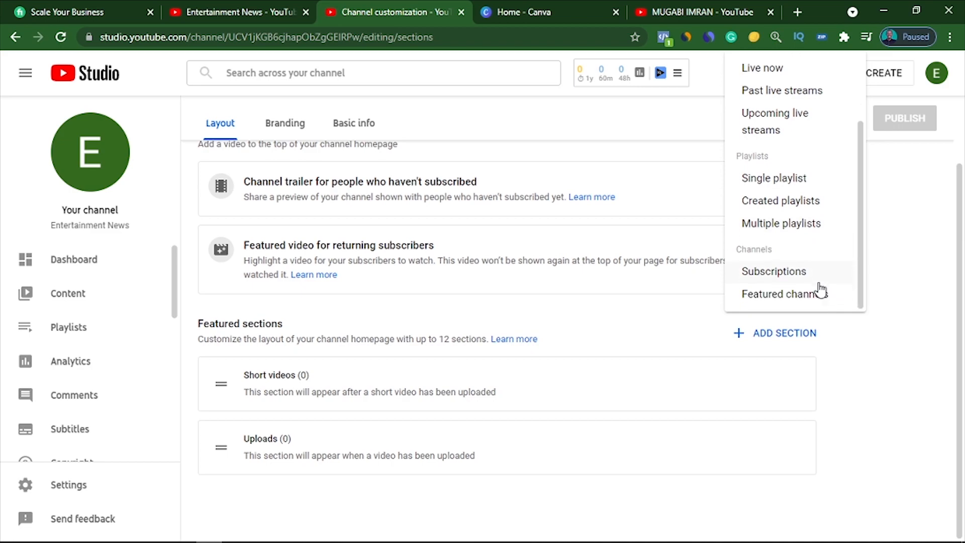
left_click(685, 312)
- Look through the sections on the example channel's home page, from popular uploads down to multiple playlists
left_click(648, 7)
scroll(635, 301, "down", 10)
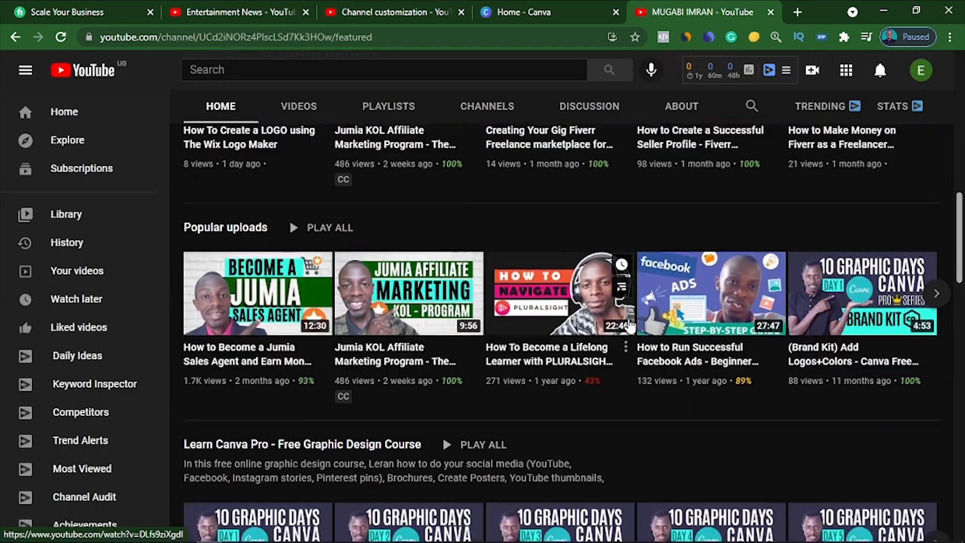
scroll(630, 326, "down", 15)
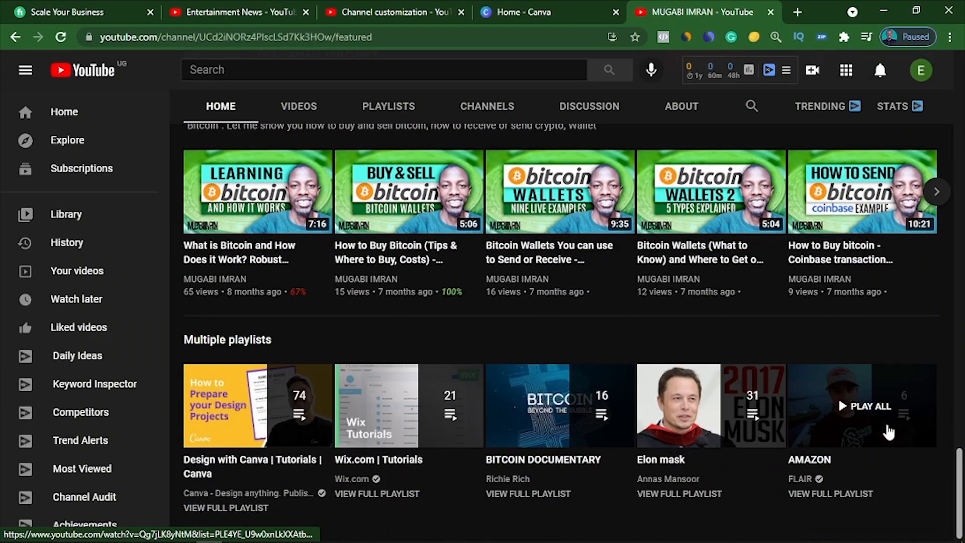
scroll(703, 376, "up", 7)
scroll(702, 376, "up", 10)
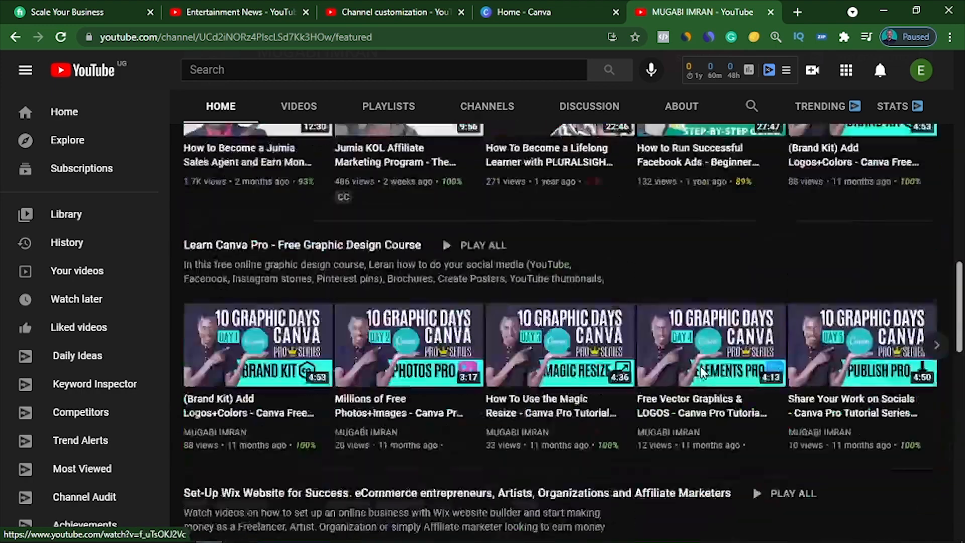
- Open the Entertainment News channel's Branding settings and compare the picture, banner and watermark options with the example channel's header
left_click(446, 10)
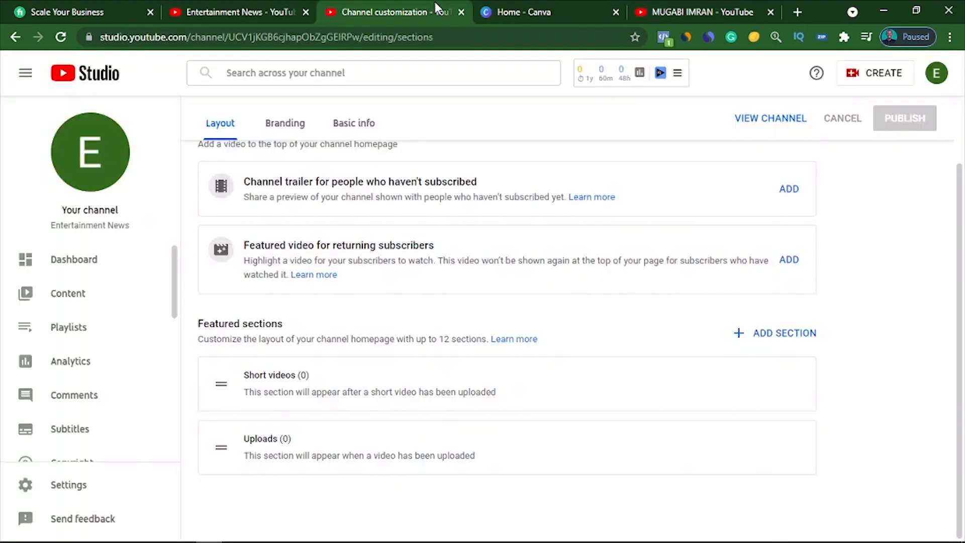
scroll(535, 342, "up", 3)
left_click(284, 167)
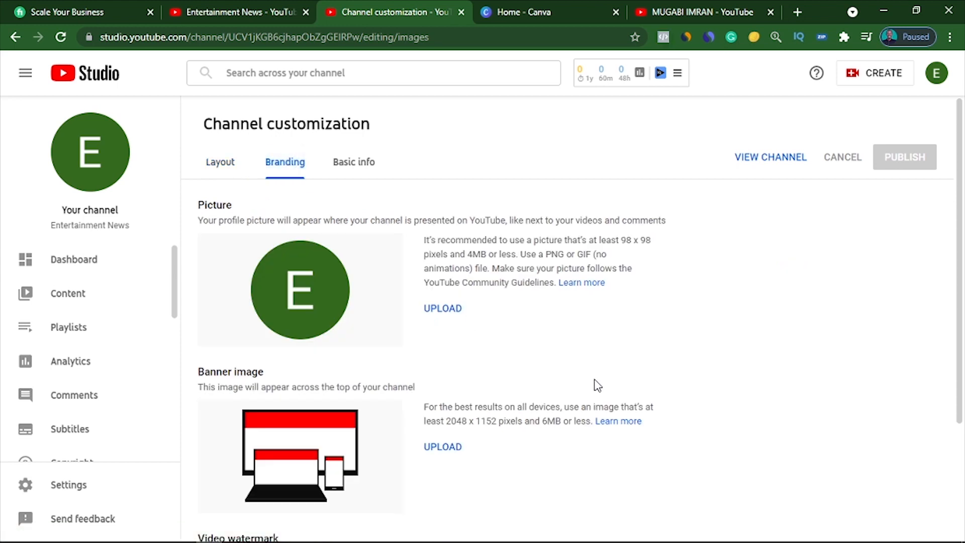
left_click(658, 11)
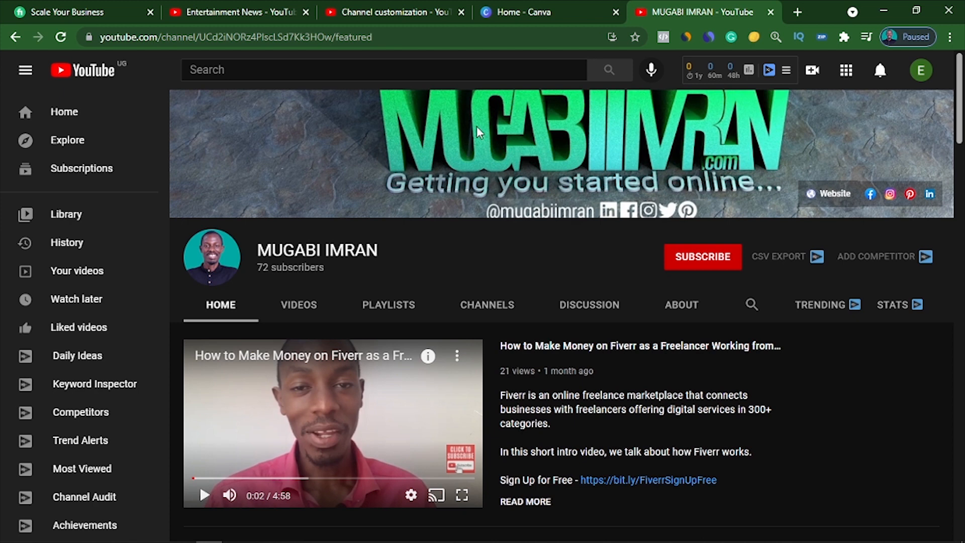
left_click(399, 12)
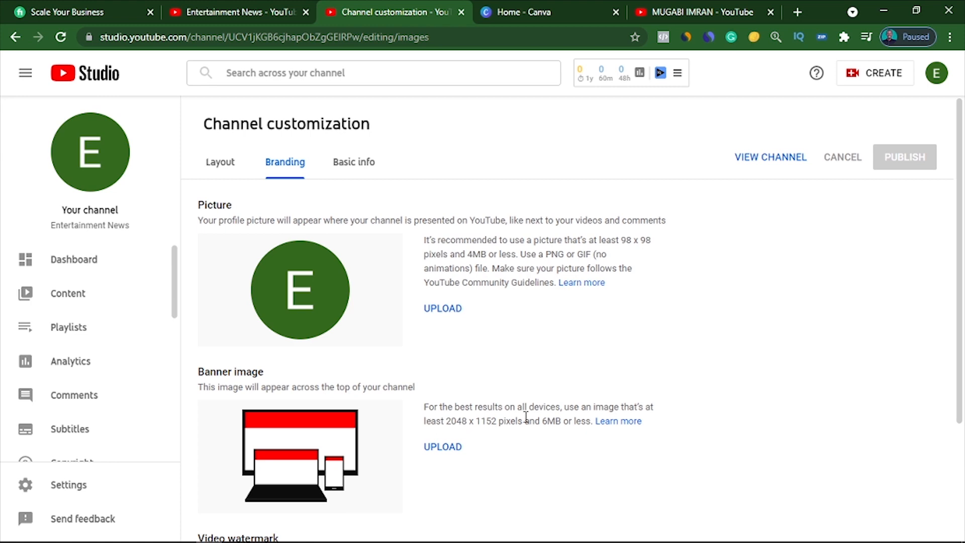
scroll(527, 417, "down", 3)
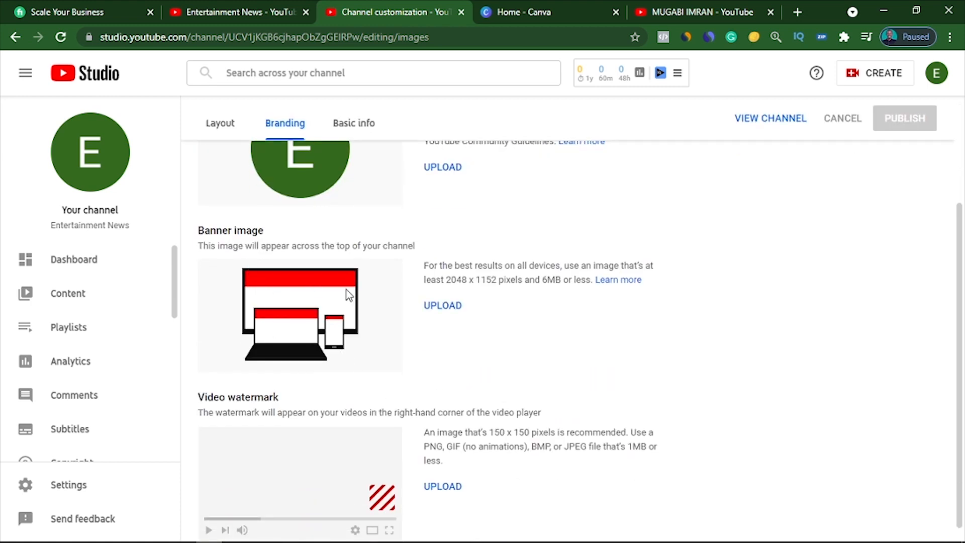
scroll(248, 475, "down", 1)
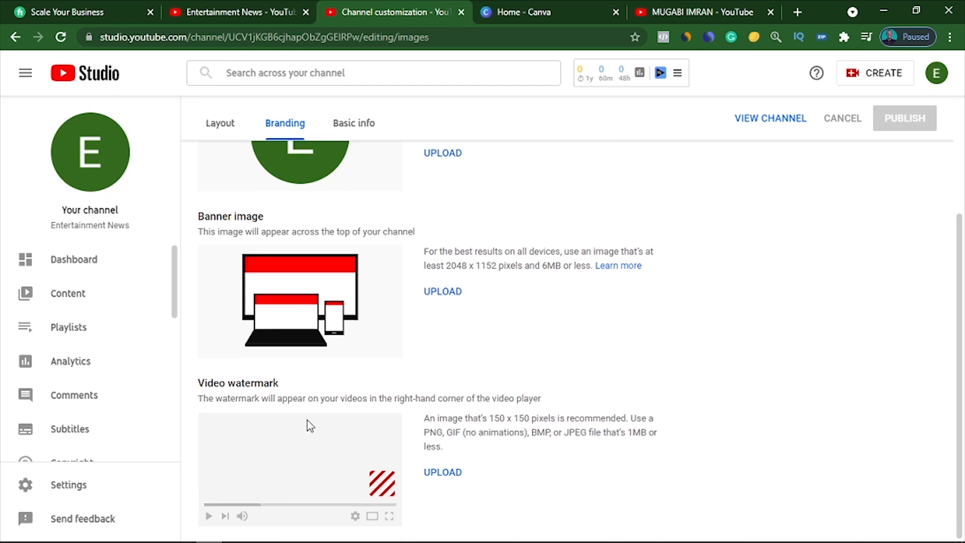
- Examine the subscribe watermark on the example channel's trailer, and read the video watermark image requirements in the Branding settings
left_click(679, 11)
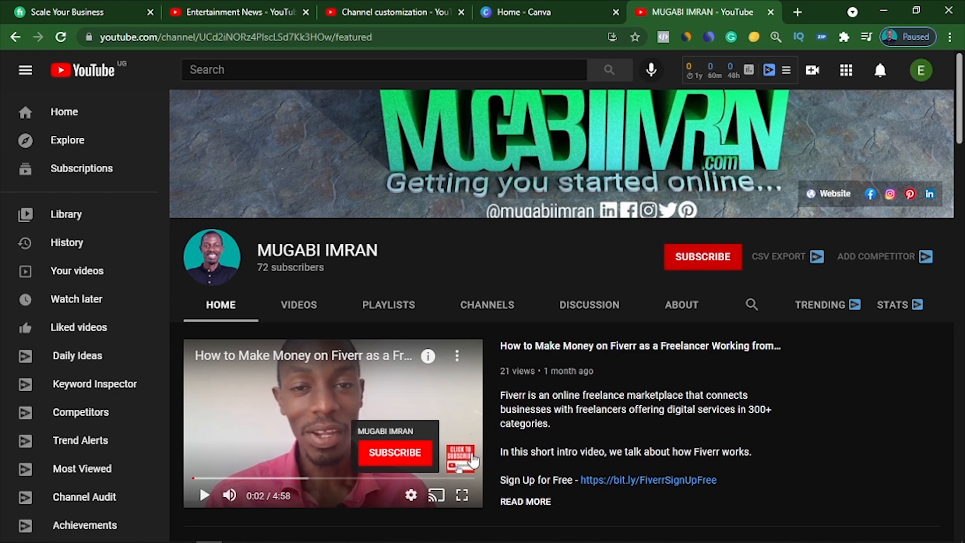
mouse_move(450, 465)
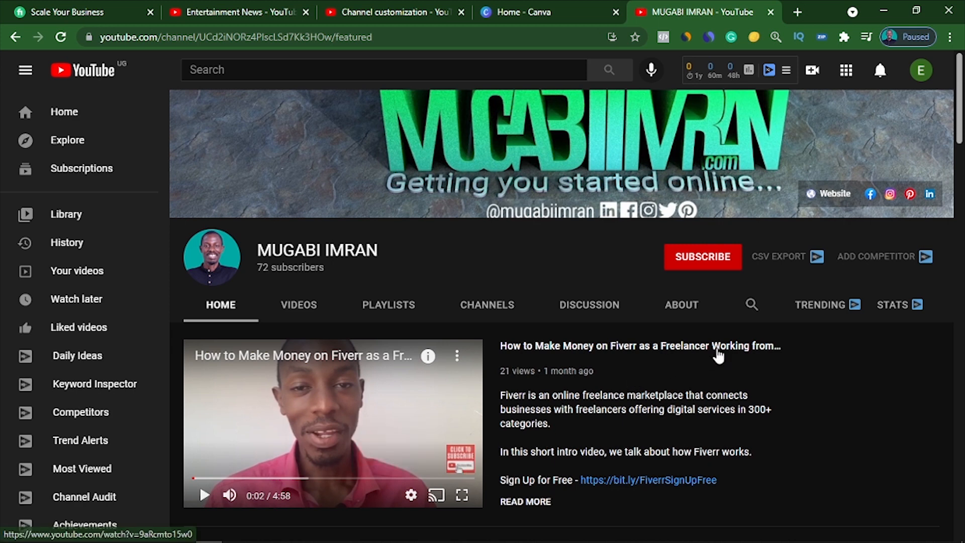
scroll(511, 215, "down", 2)
scroll(438, 177, "up", 2)
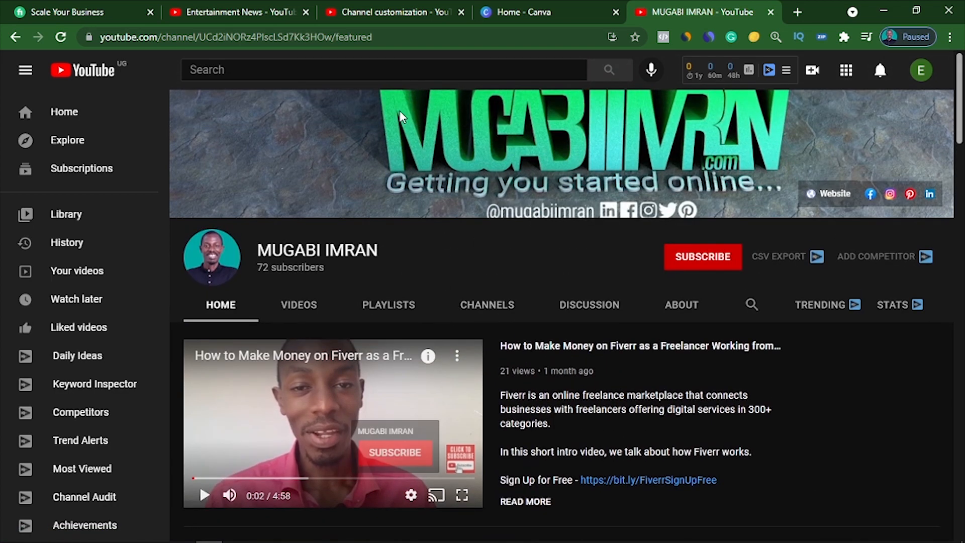
left_click(378, 11)
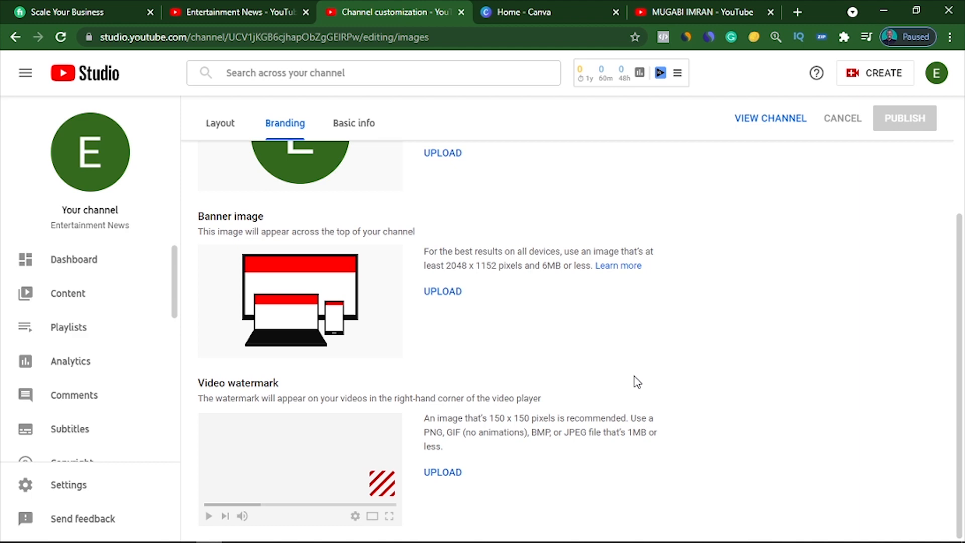
left_click_drag(492, 418, 559, 418)
left_click(558, 433)
left_click(564, 456)
- Upload Weezy-Media-Concepts-Logo from the Render folder as the channel's profile picture and accept its default crop
scroll(564, 456, "up", 3)
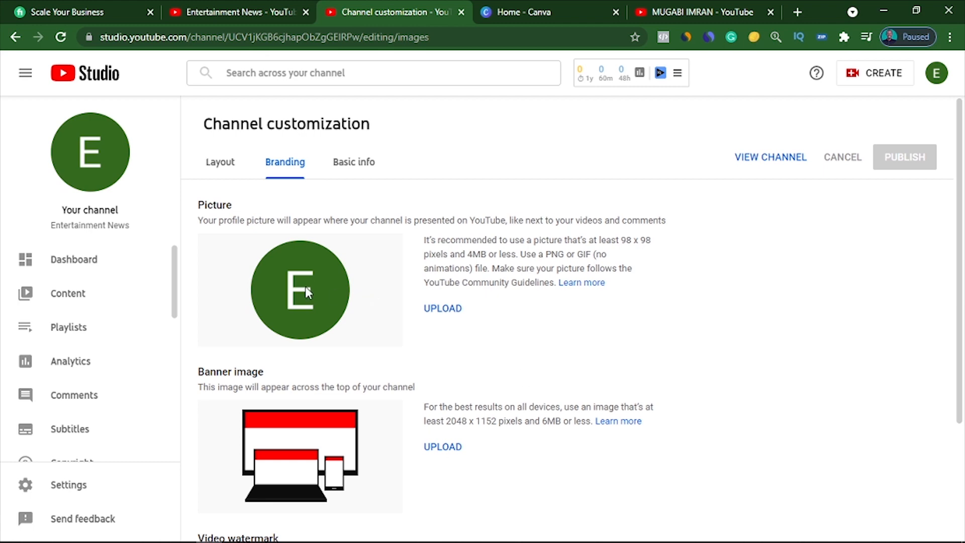
left_click(437, 311)
left_click(436, 311)
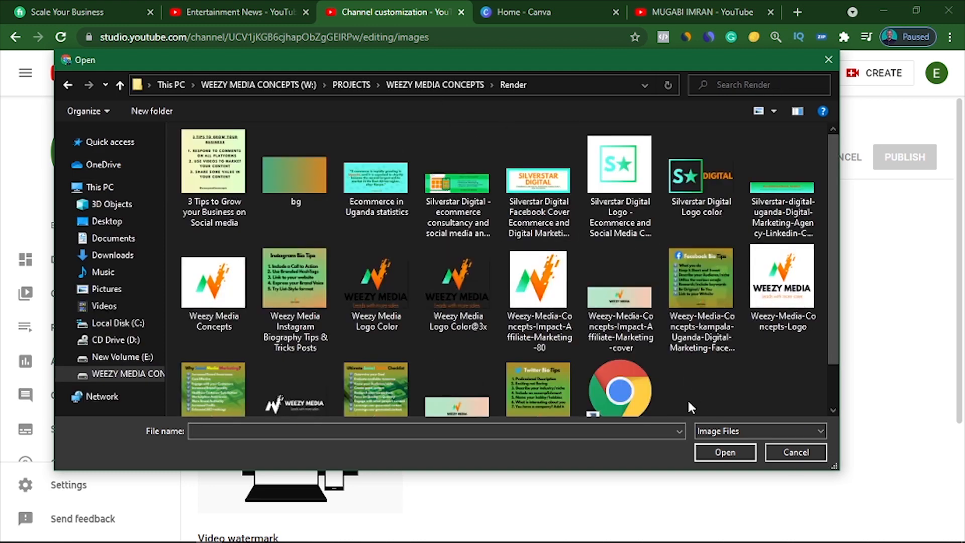
left_click(760, 316)
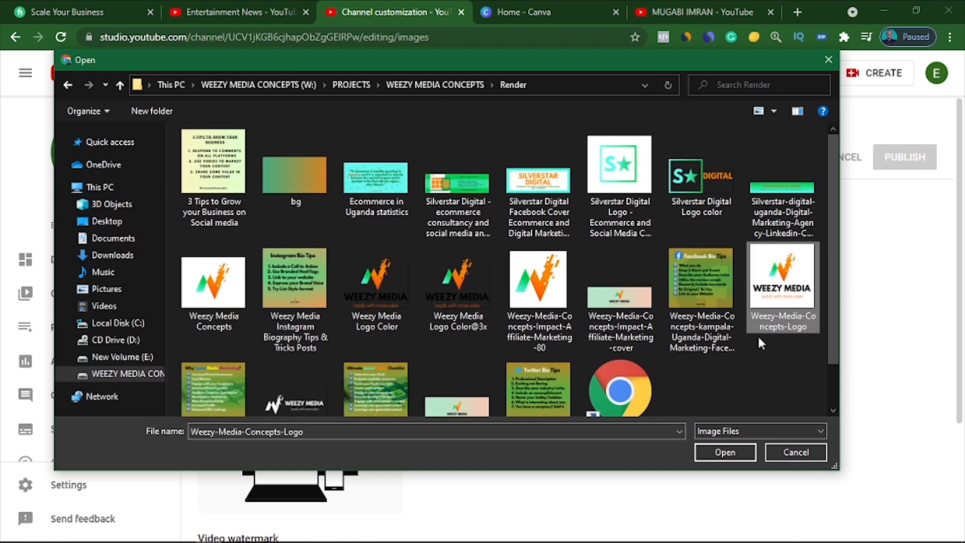
left_click(735, 453)
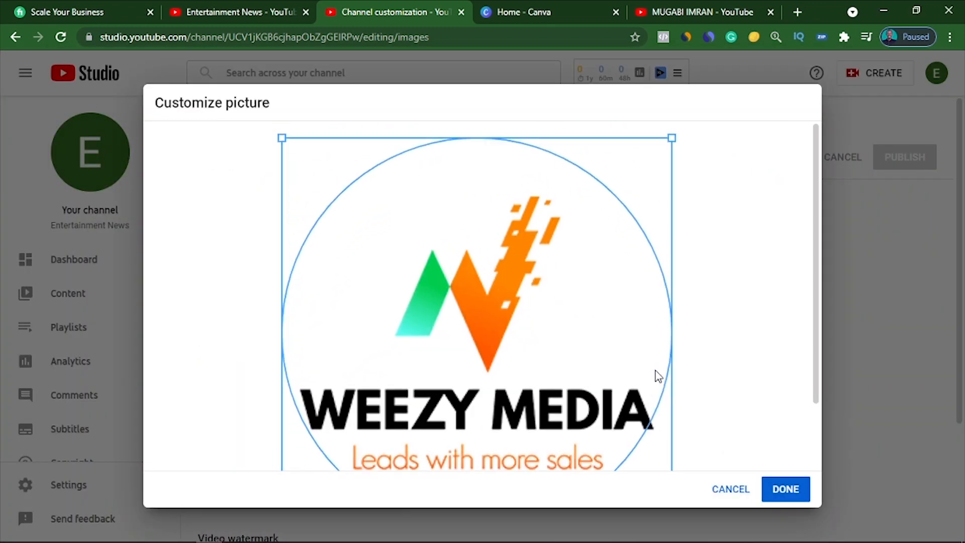
scroll(679, 267, "down", 3)
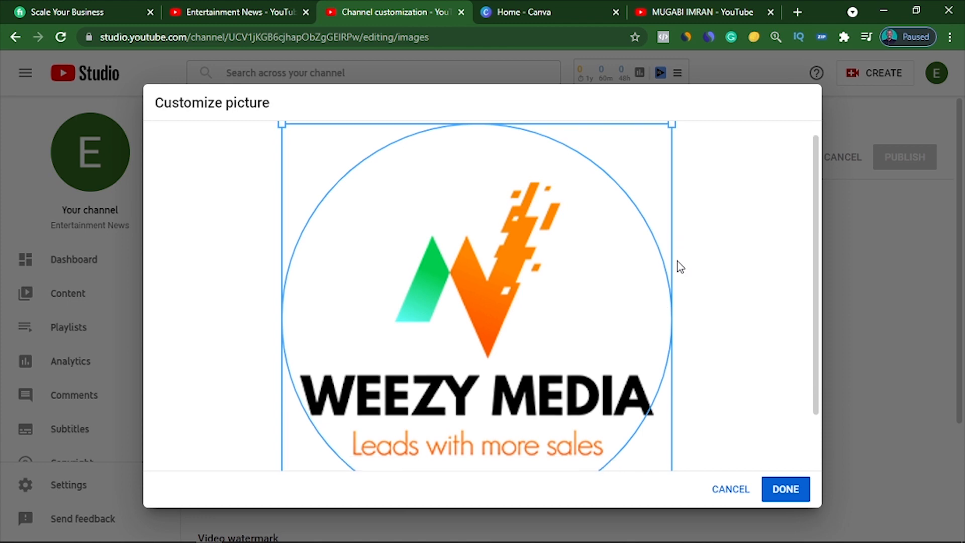
scroll(741, 340, "up", 2)
scroll(741, 340, "down", 2)
left_click(785, 488)
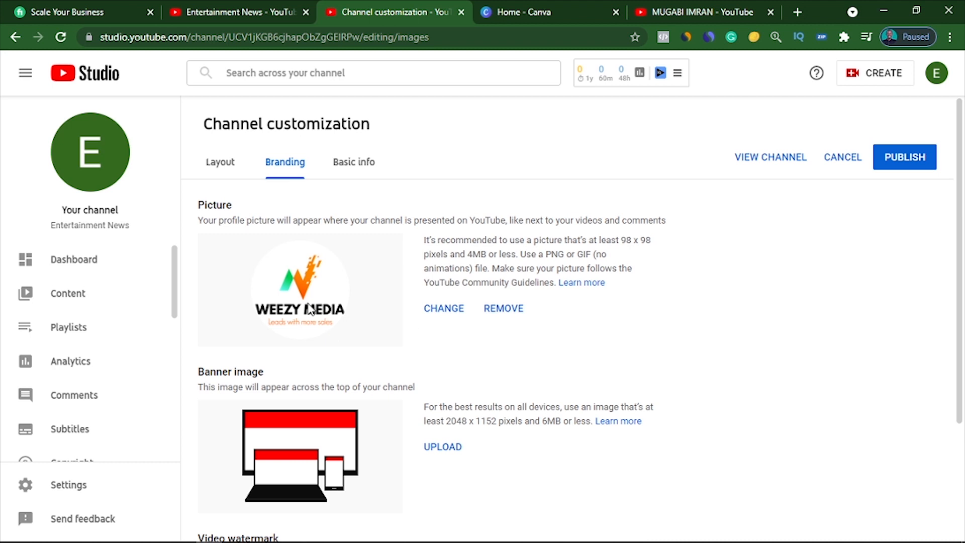
- Check the banner image requirements, switch to Canva and search for "youtube"
scroll(607, 371, "down", 1)
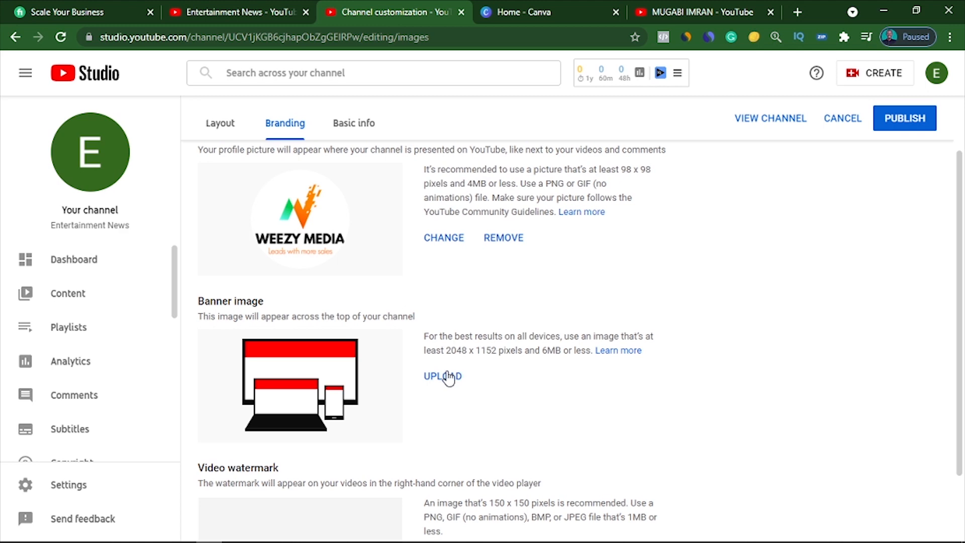
scroll(510, 375, "up", 1)
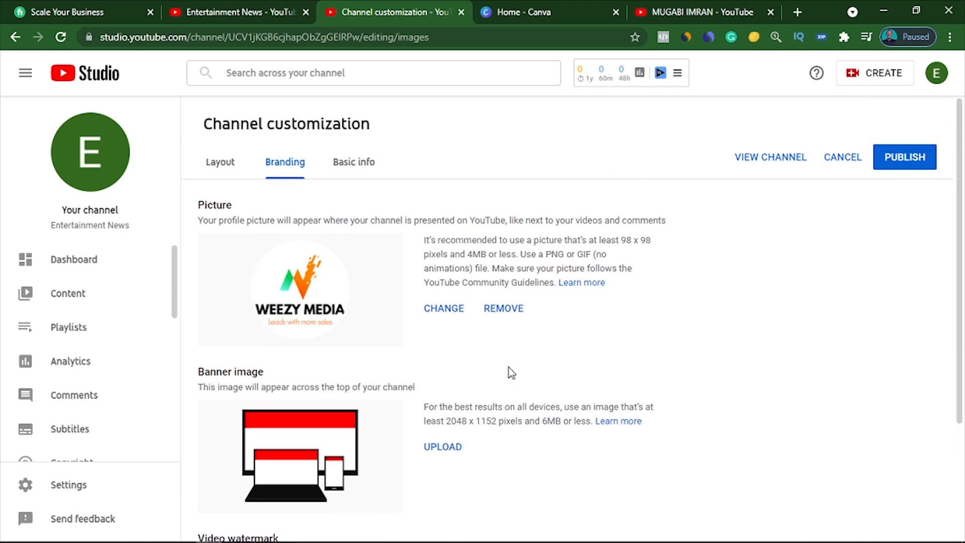
left_click(526, 15)
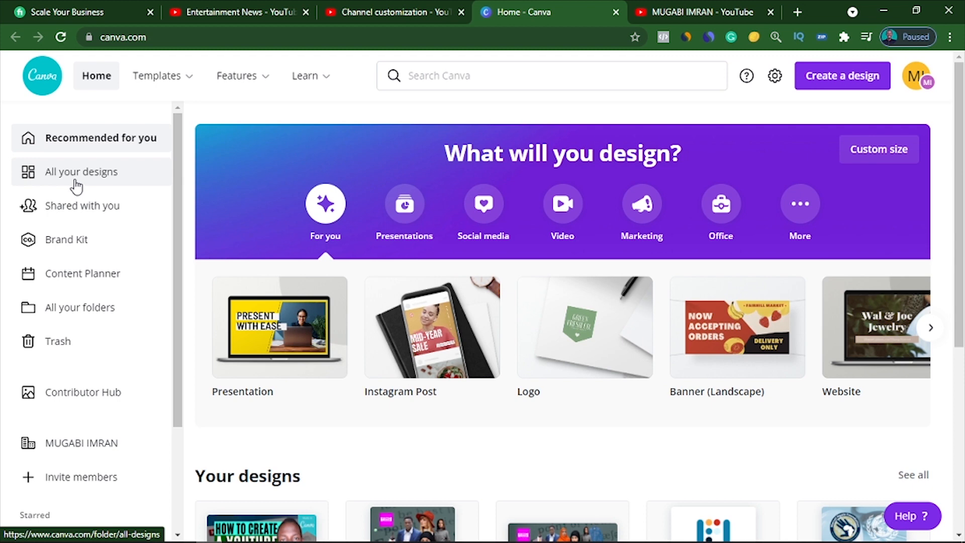
left_click(430, 82)
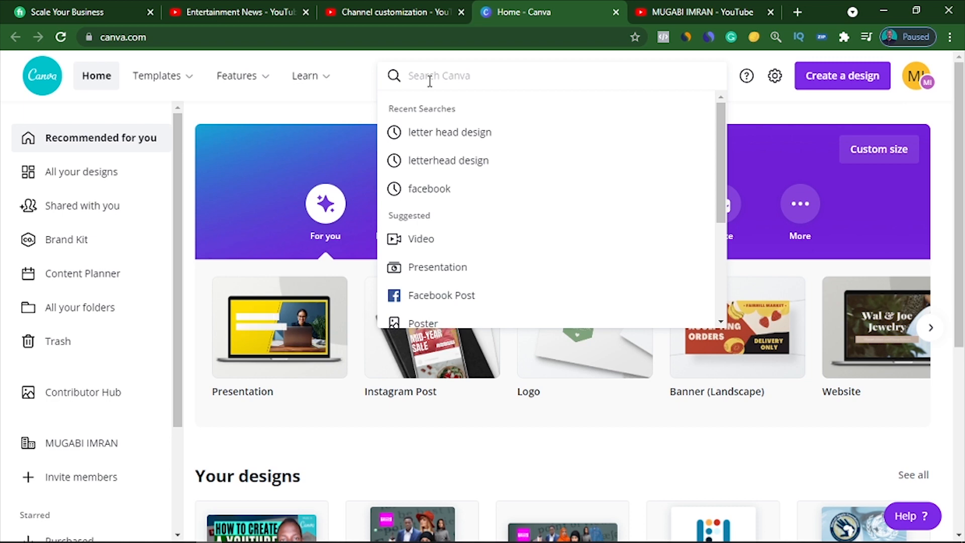
type("y")
key("BackSpace")
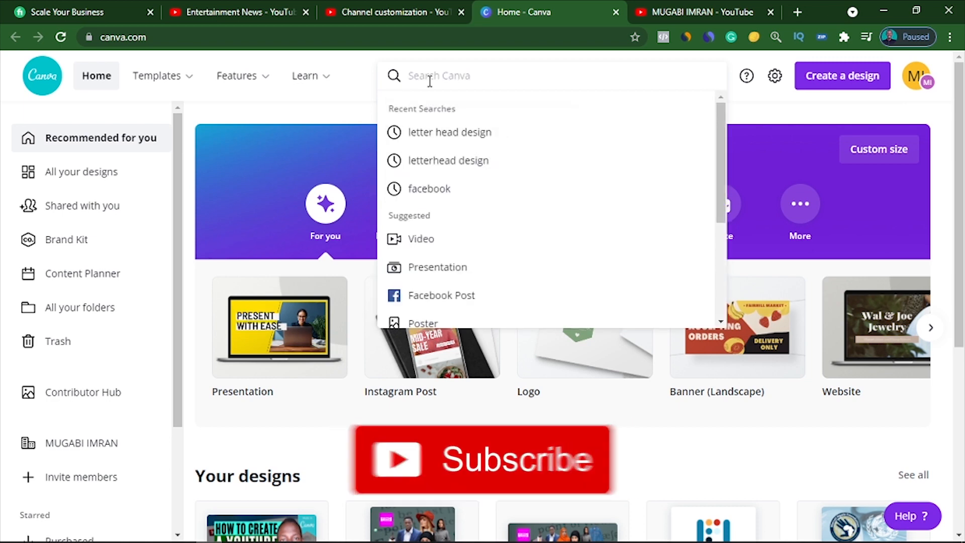
type("youtu")
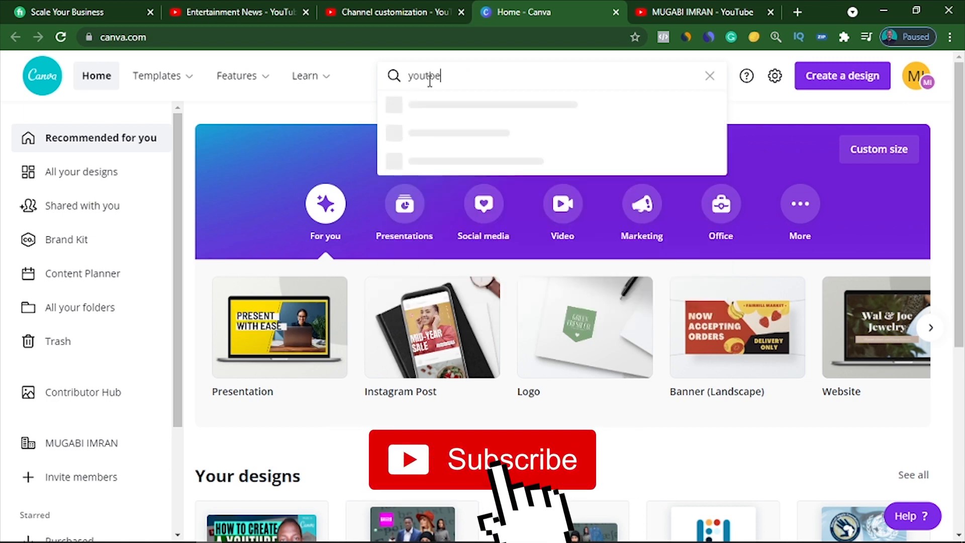
type("be")
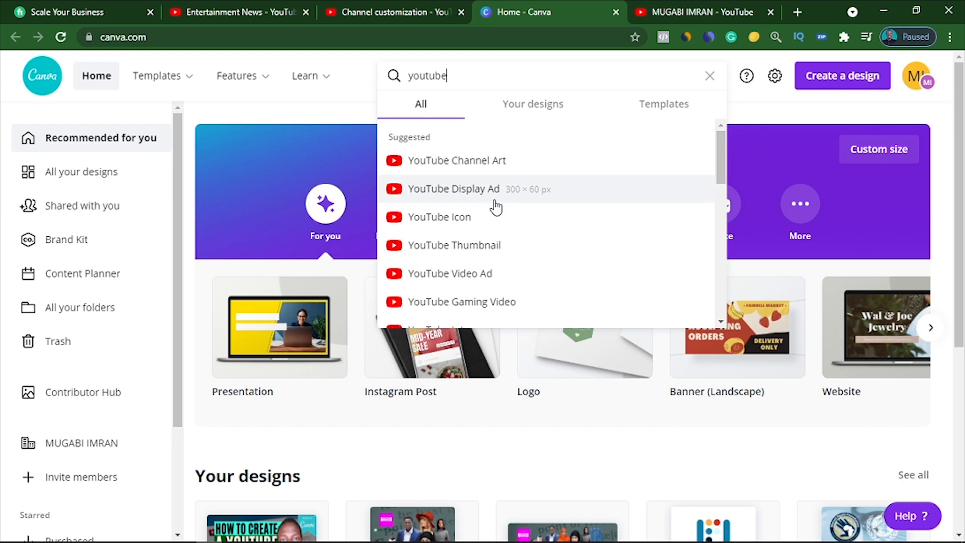
- Review the suggested YouTube design types and open the YouTube Channel Art templates
scroll(528, 298, "down", 1)
scroll(528, 298, "up", 1)
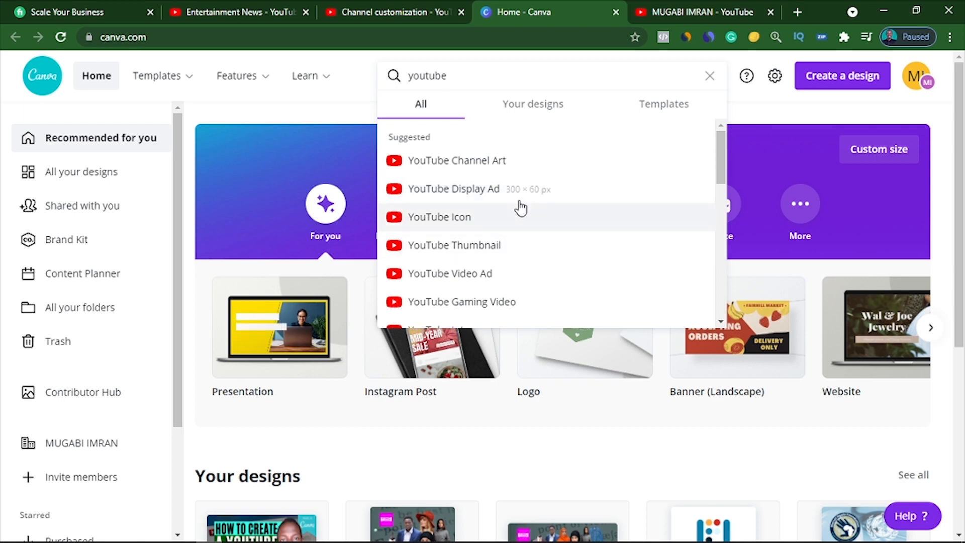
scroll(536, 267, "down", 3)
scroll(536, 273, "down", 2)
scroll(537, 273, "up", 2)
scroll(536, 273, "up", 3)
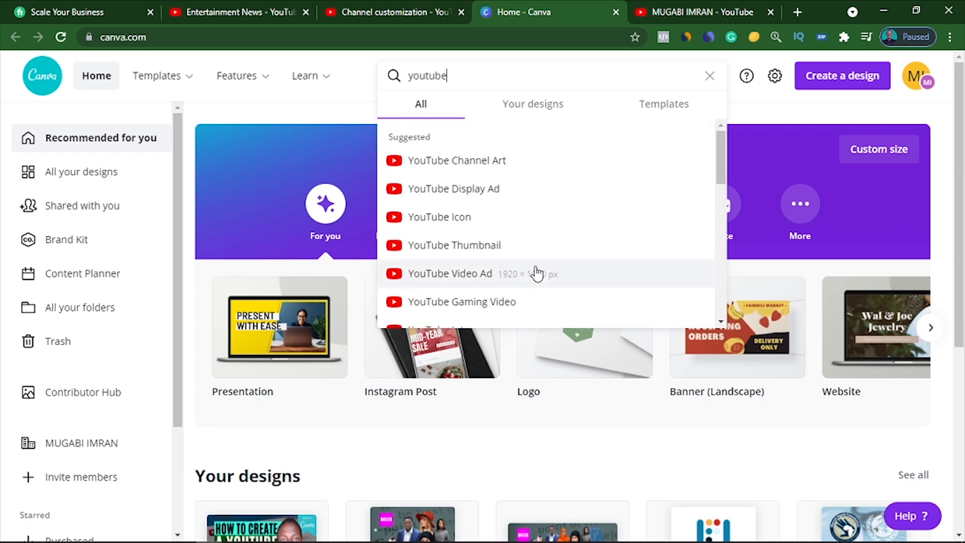
left_click(552, 170)
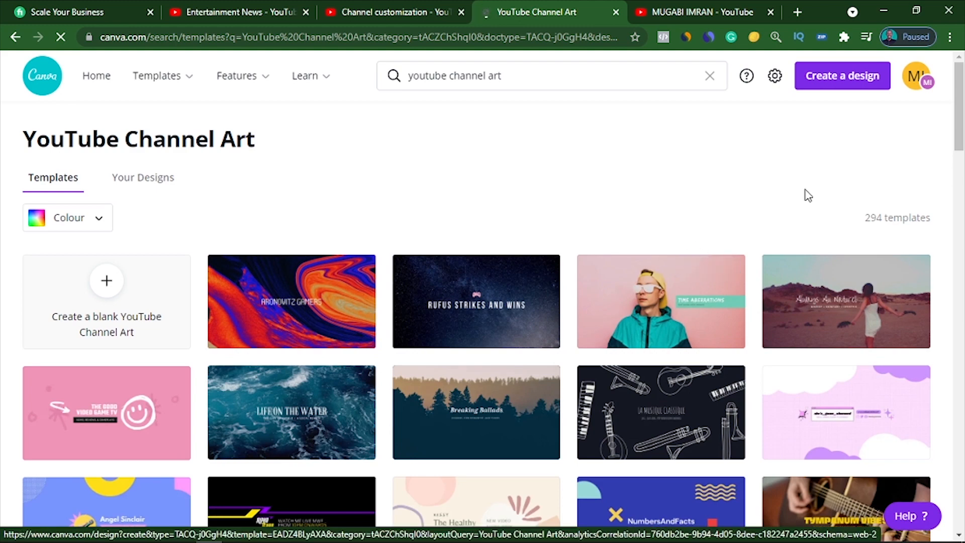
- Look through the YouTube Channel Art templates and create a blank YouTube Channel Art design
scroll(806, 195, "down", 6)
scroll(807, 195, "up", 6)
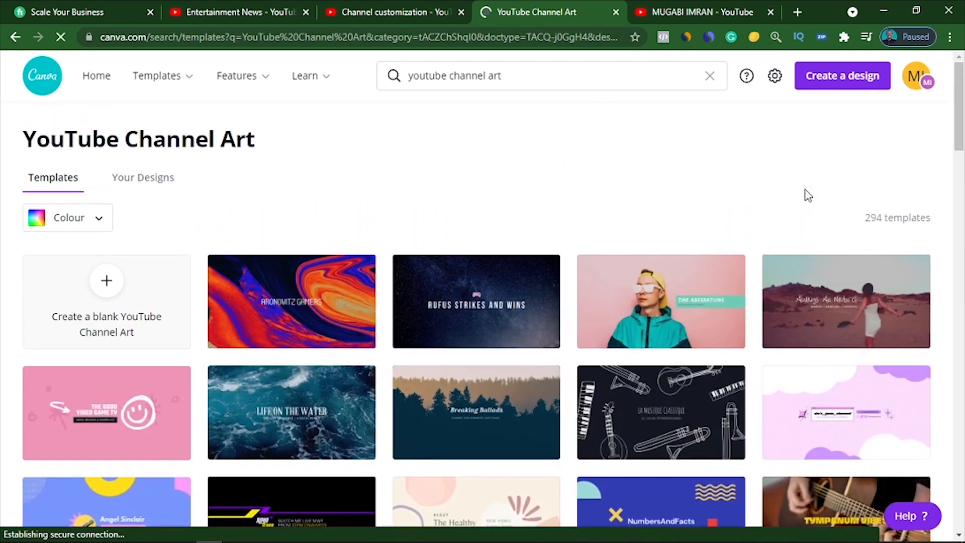
scroll(695, 225, "down", 15)
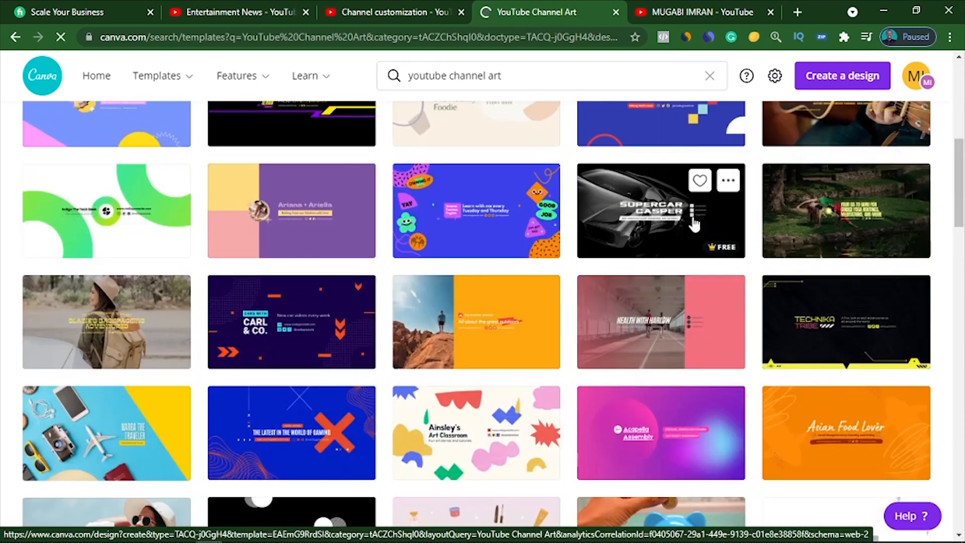
scroll(695, 225, "down", 15)
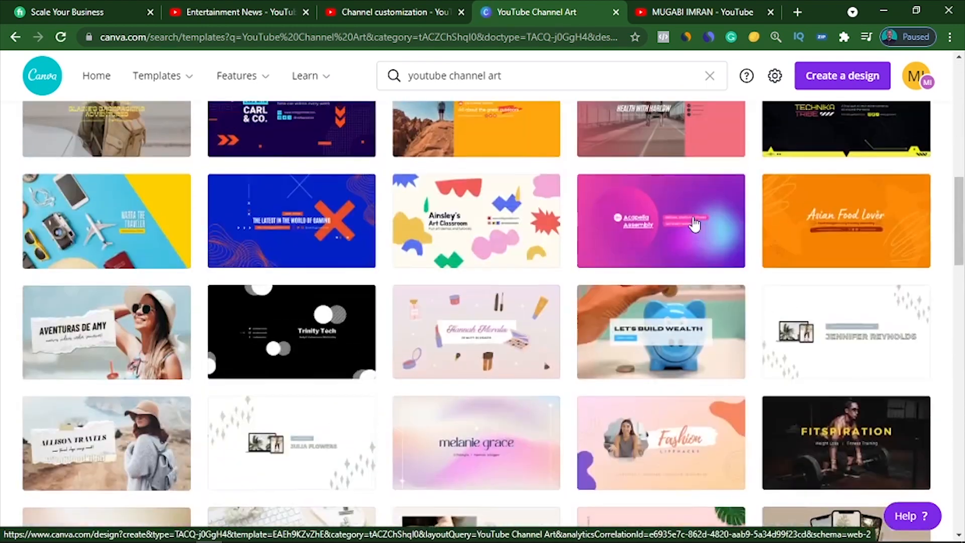
scroll(679, 223, "up", 7)
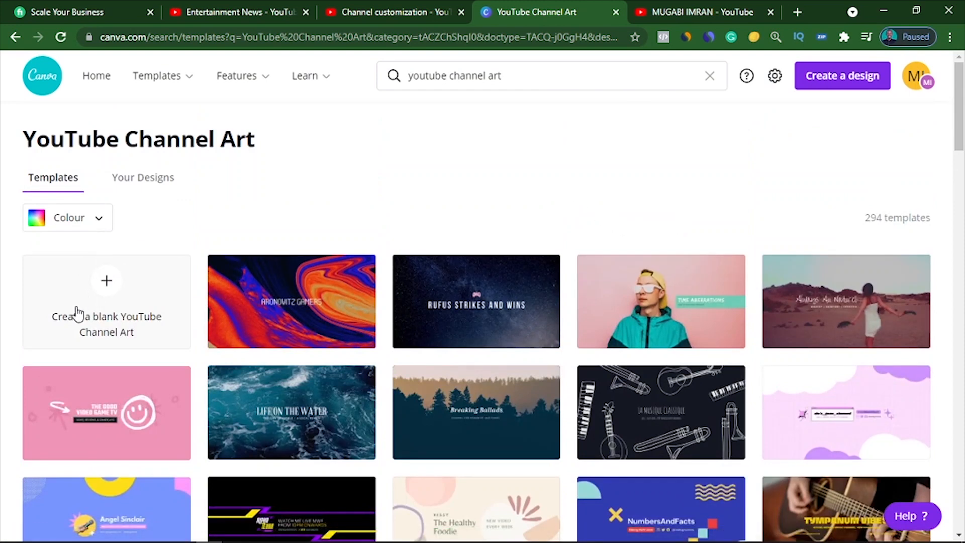
left_click(106, 289)
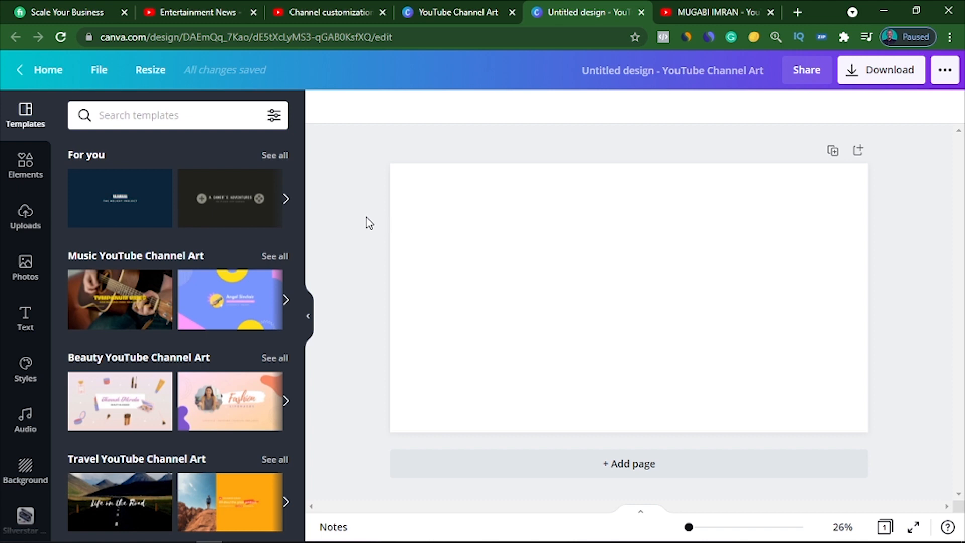
- Examine the templates and elements offered in the design editor for the blank channel art
scroll(151, 335, "down", 5)
scroll(151, 334, "up", 5)
scroll(151, 335, "down", 6)
scroll(151, 334, "up", 6)
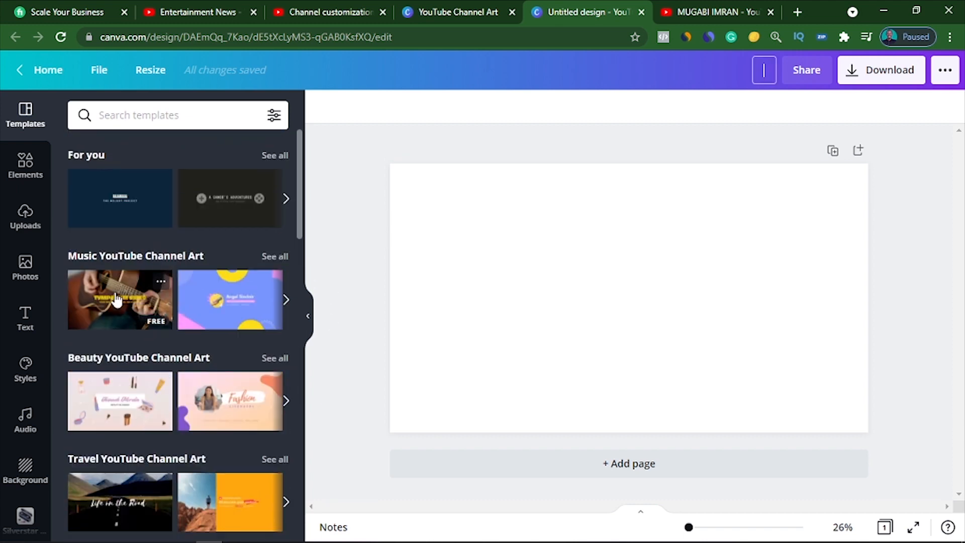
left_click(27, 180)
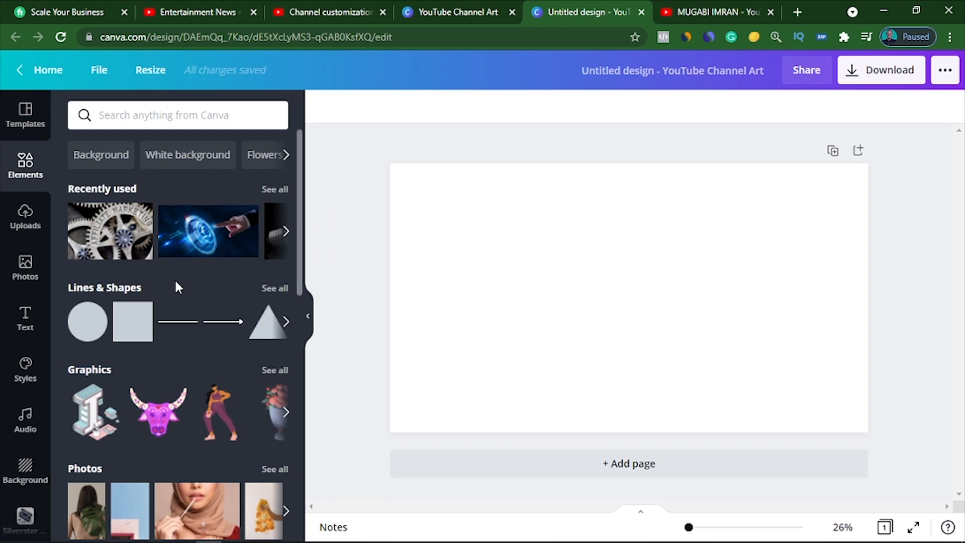
scroll(151, 302, "down", 3)
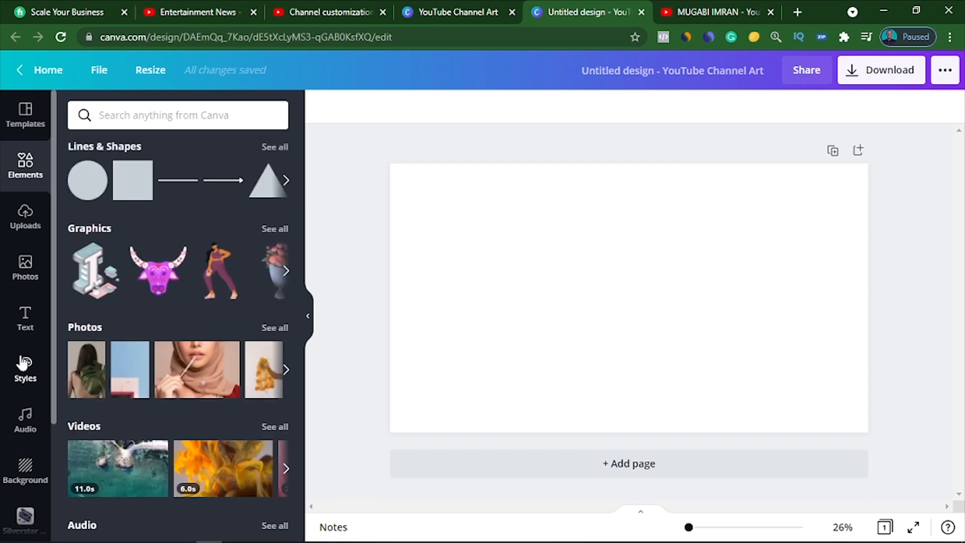
left_click(25, 119)
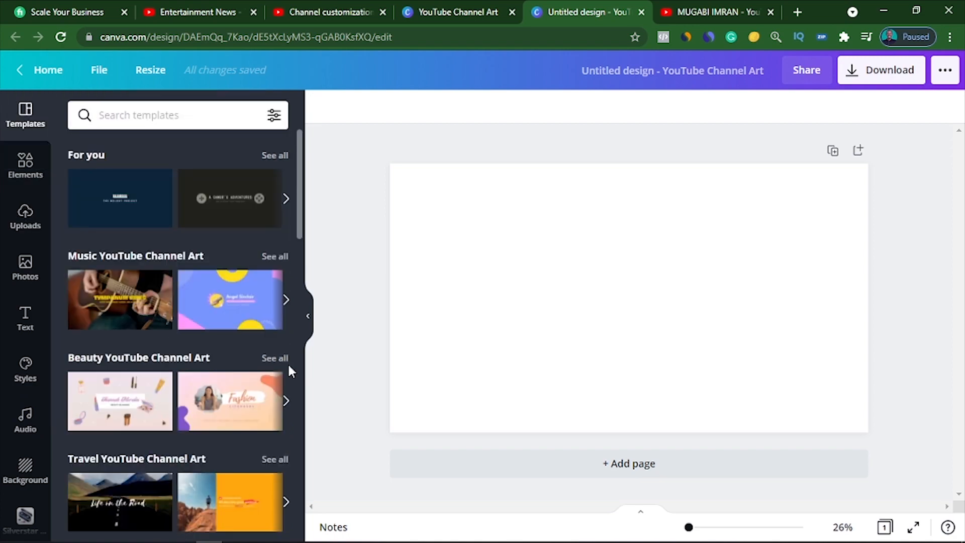
scroll(242, 382, "down", 5)
scroll(238, 372, "up", 3)
scroll(239, 373, "down", 2)
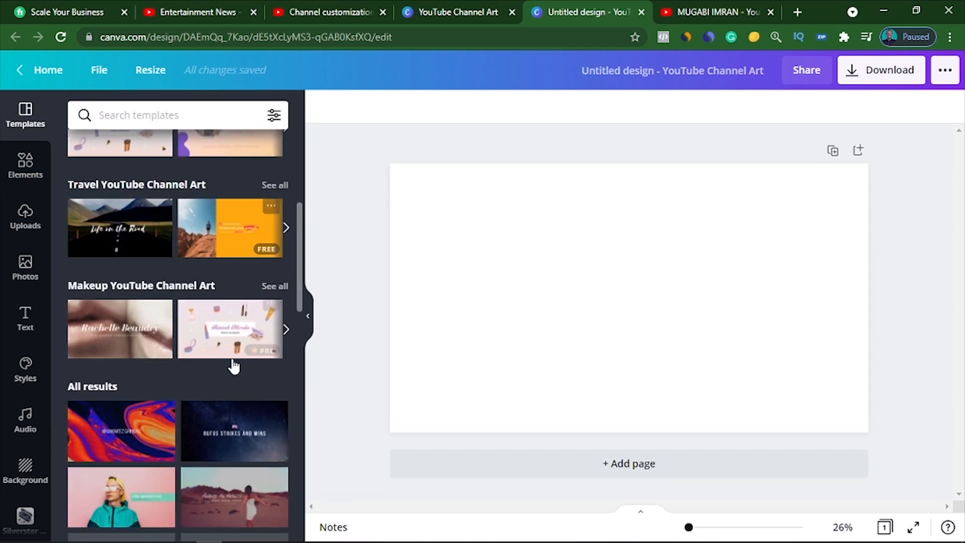
scroll(233, 364, "down", 6)
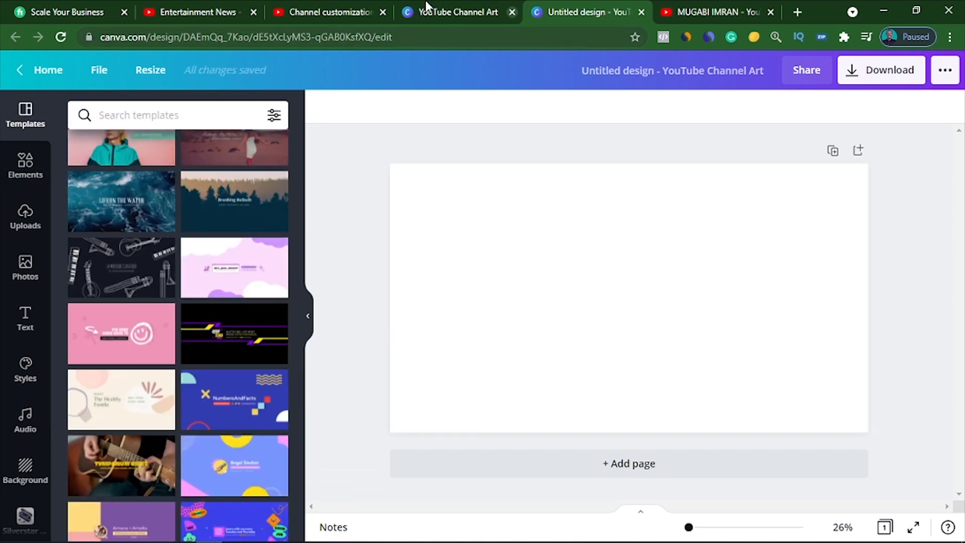
- Browse the YouTube Channel Art template gallery for banner ideas and return to the untitled design
left_click(402, 9)
scroll(556, 329, "down", 5)
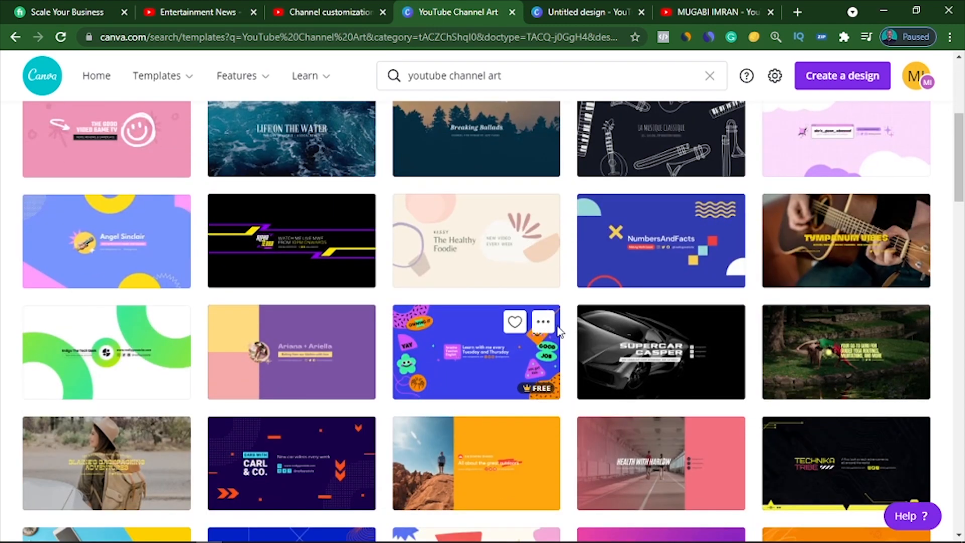
scroll(559, 332, "down", 12)
scroll(559, 332, "down", 13)
scroll(559, 333, "up", 7)
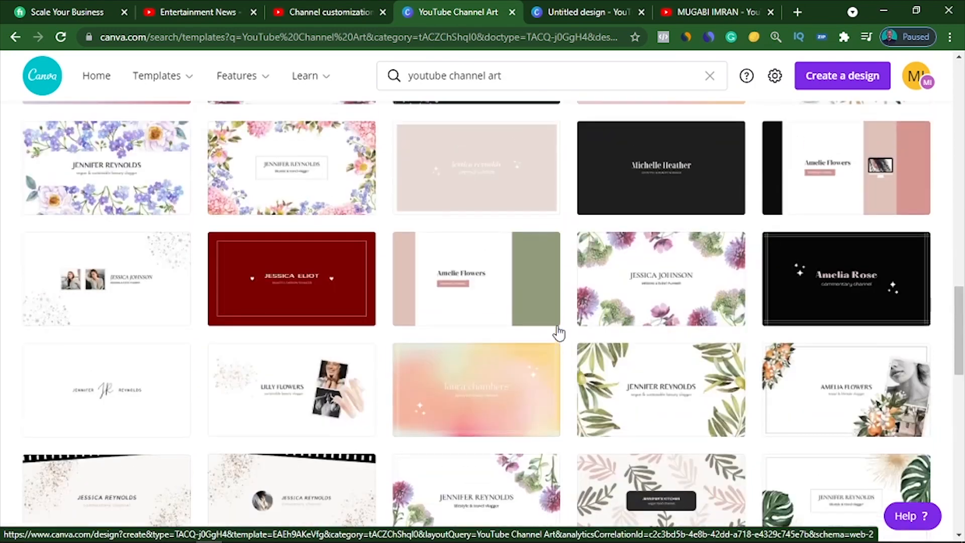
scroll(559, 332, "down", 10)
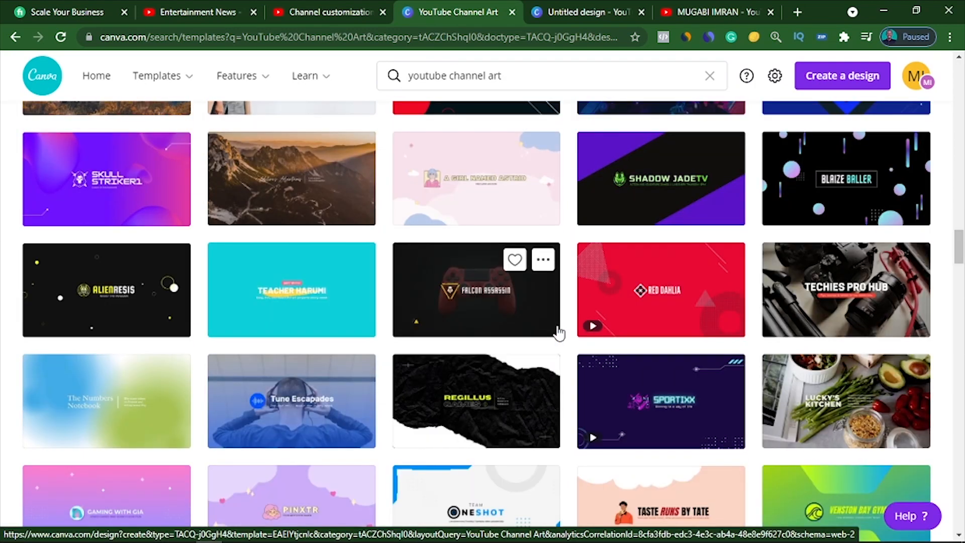
scroll(559, 333, "down", 7)
scroll(559, 332, "down", 10)
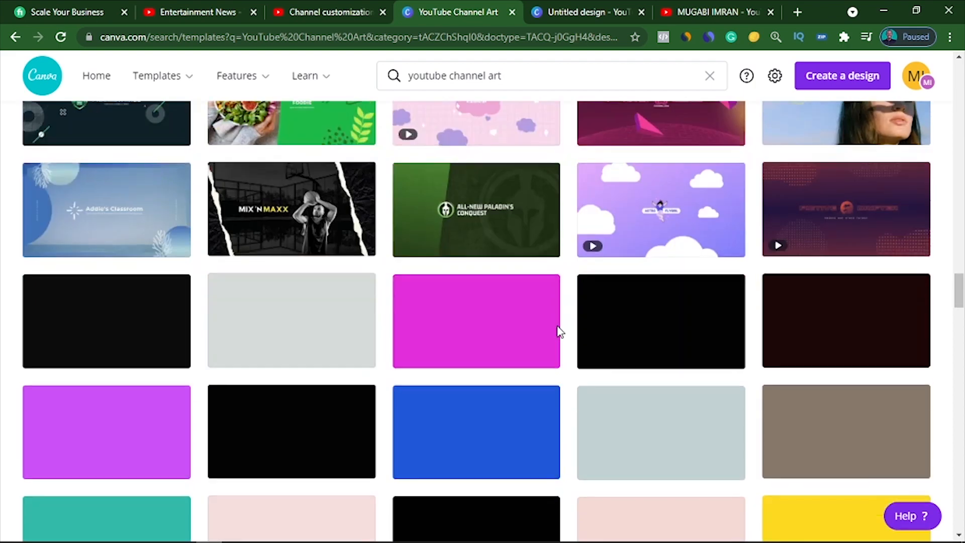
scroll(559, 333, "down", 3)
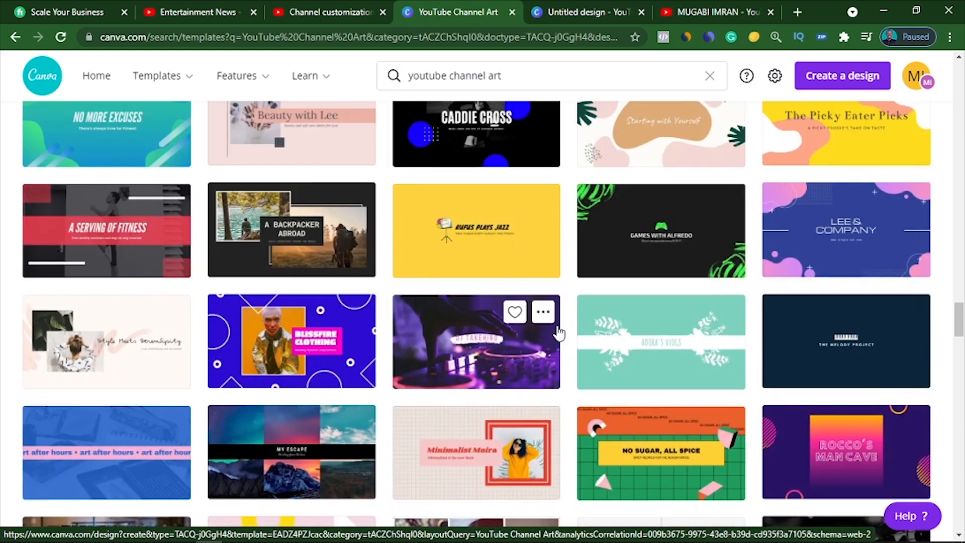
scroll(558, 334, "up", 20)
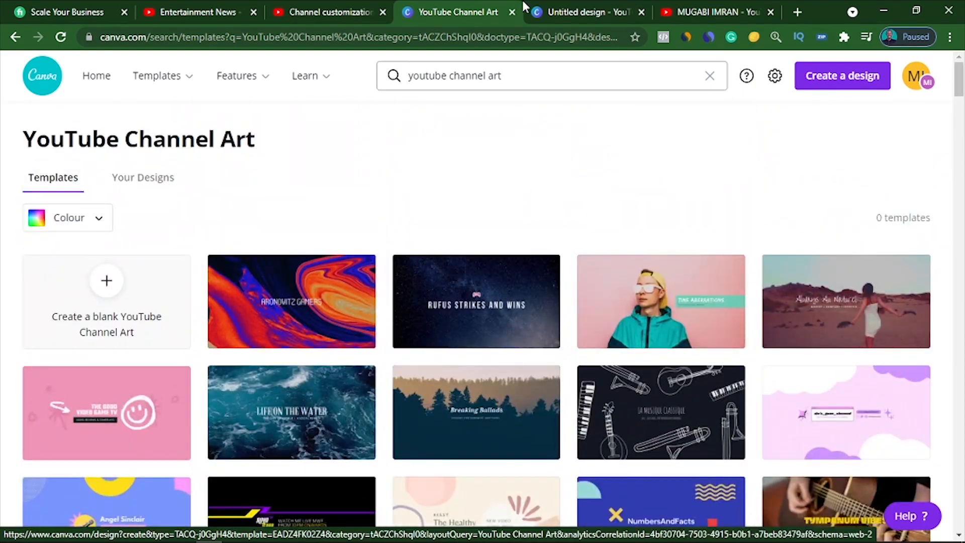
left_click(553, 10)
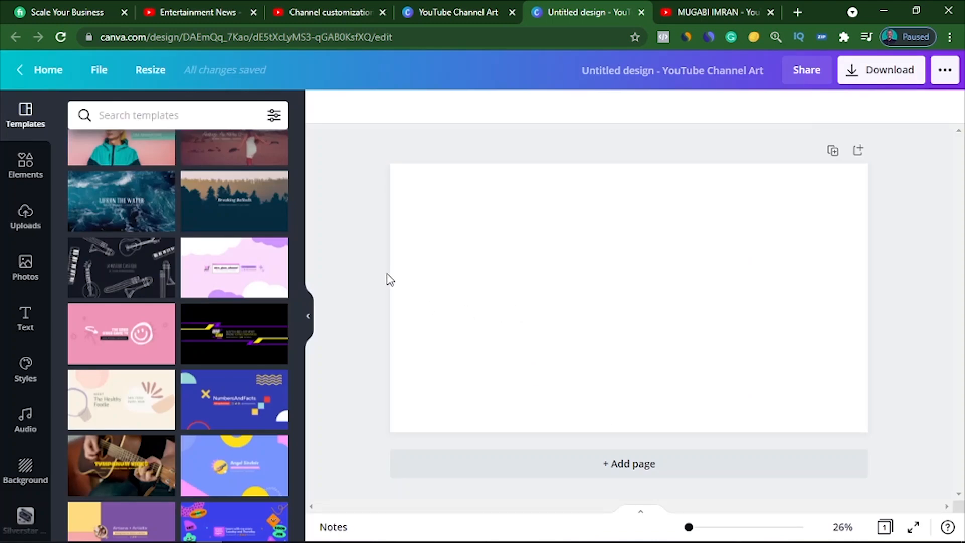
- Upload four Render folder images from the device: Silverstar LinkedIn cover, Weezy Media Logo Color@3x, Weezy-Media-Concepts-Impact-Affiliate-Marketing-80 and Weezy-Media-Concepts-Impact-Affiliate-Marketing-cover
left_click(42, 223)
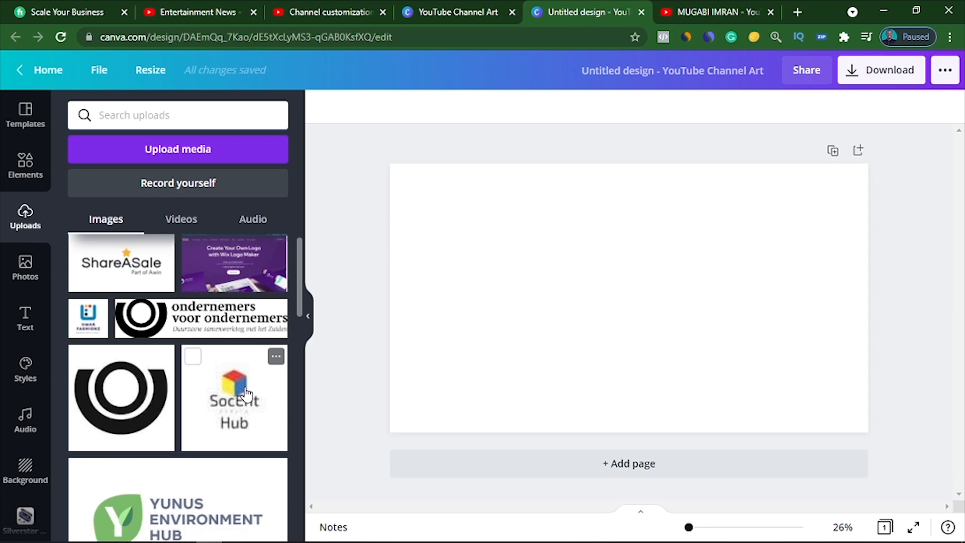
scroll(245, 392, "down", 1)
scroll(246, 394, "down", 6)
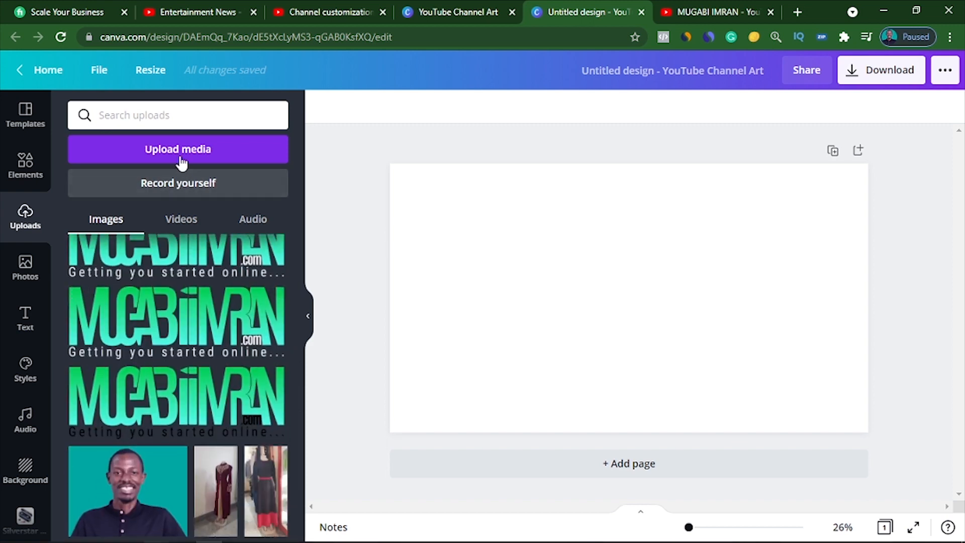
left_click(182, 159)
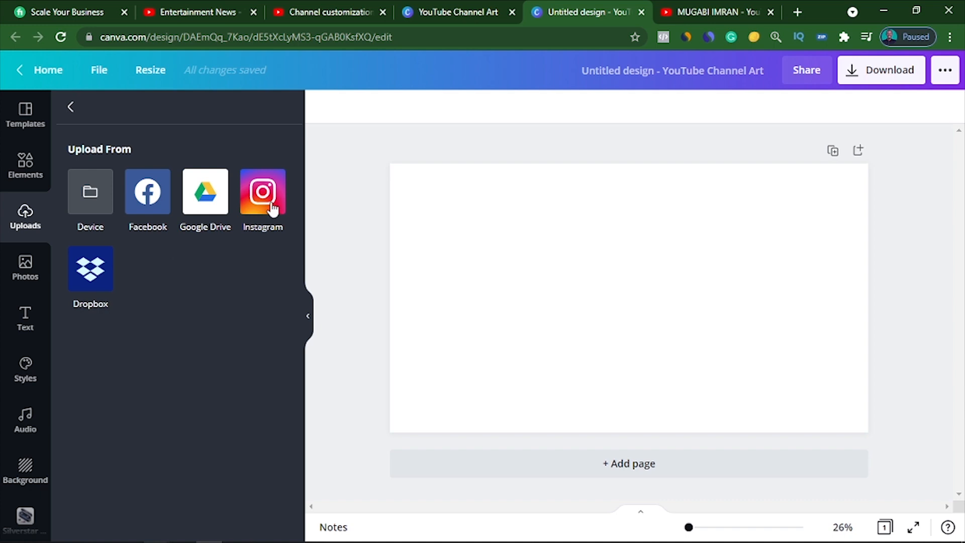
left_click(100, 189)
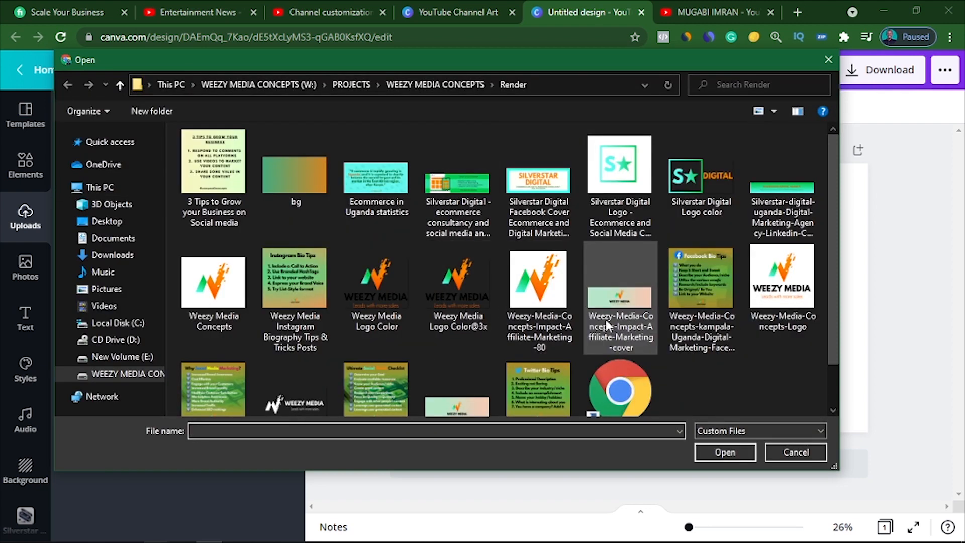
left_click(623, 299)
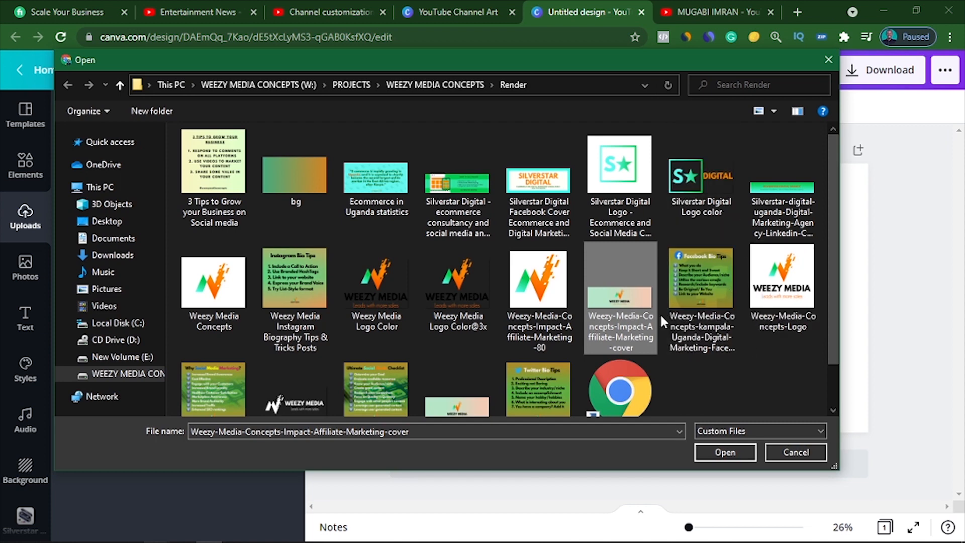
scroll(571, 342, "down", 2)
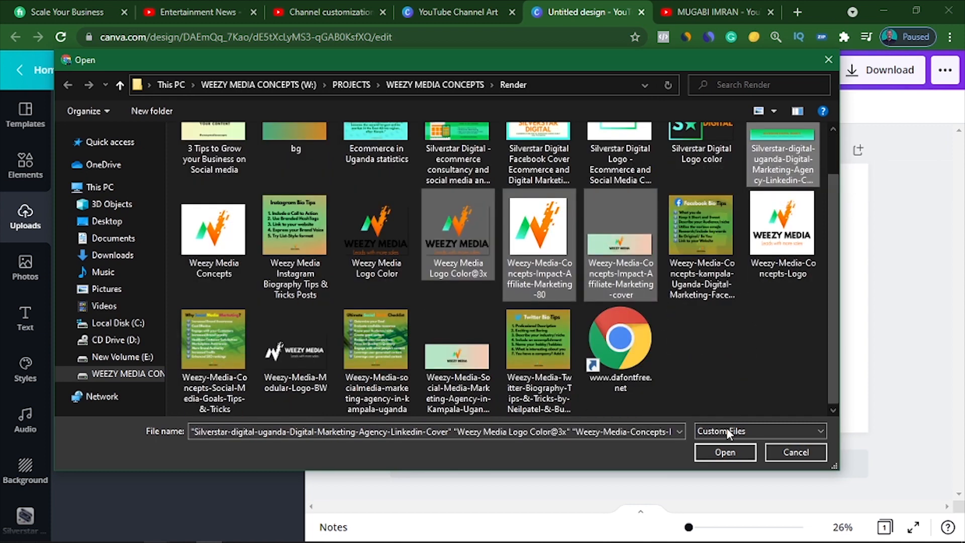
left_click(733, 451)
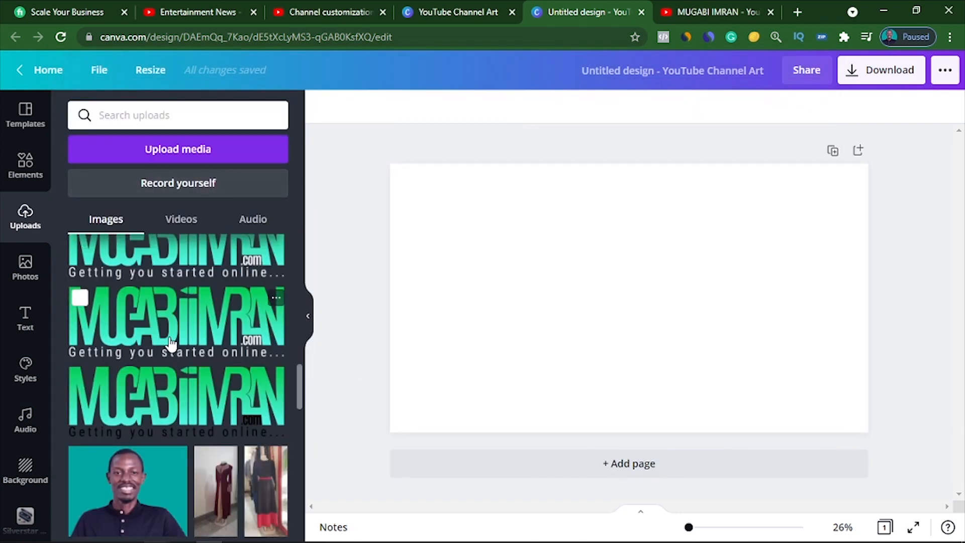
- Place the uploaded Weezy Media logo on the blank page, shrink it and centre it
scroll(171, 355, "up", 10)
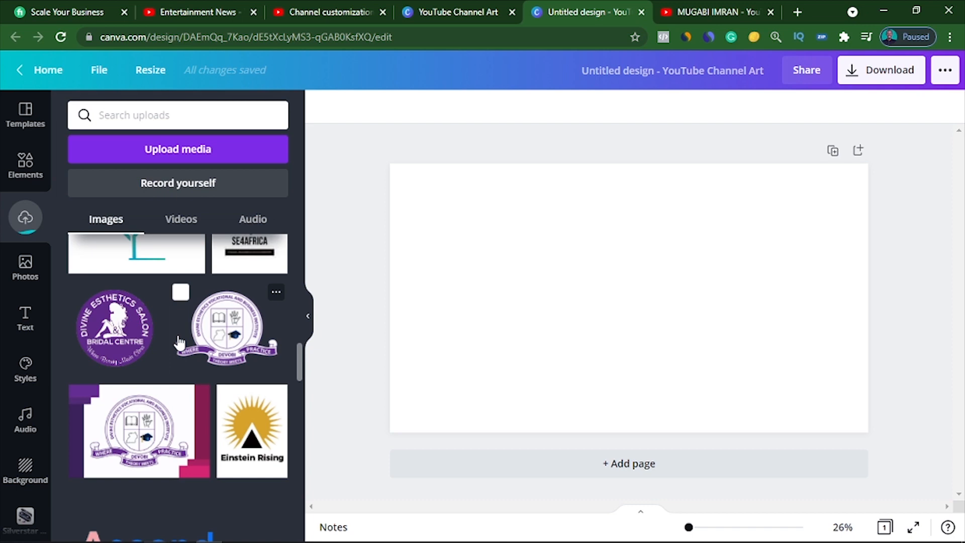
scroll(172, 376, "up", 10)
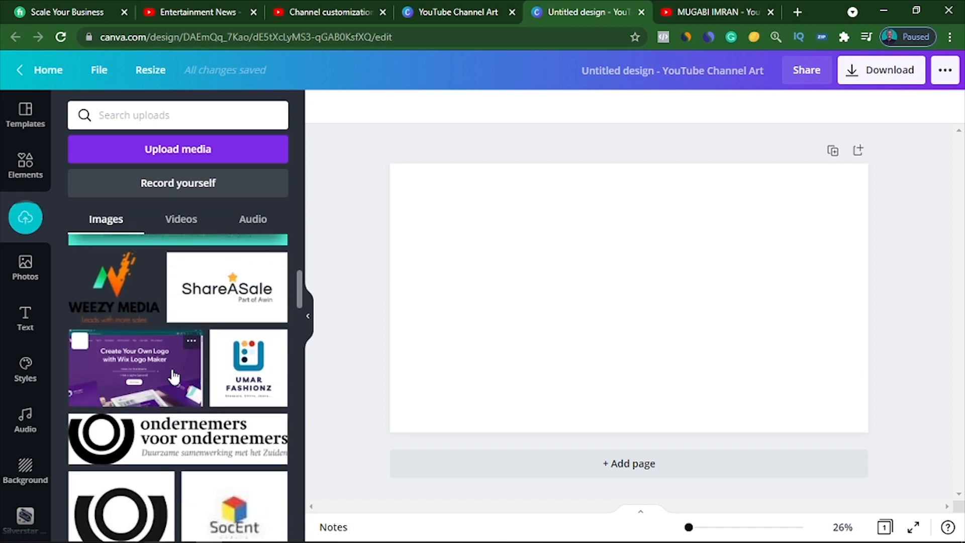
left_click_drag(639, 345, 578, 334)
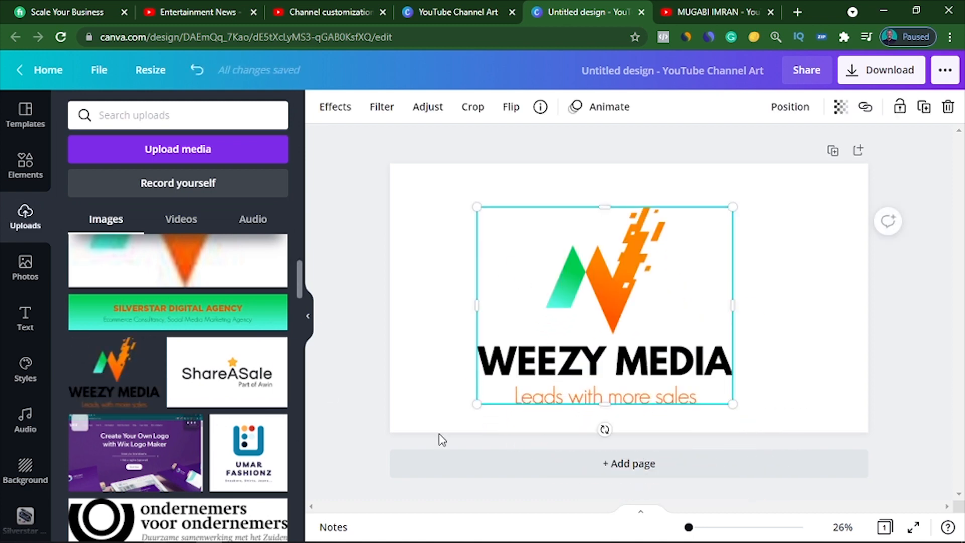
left_click_drag(712, 388, 594, 297)
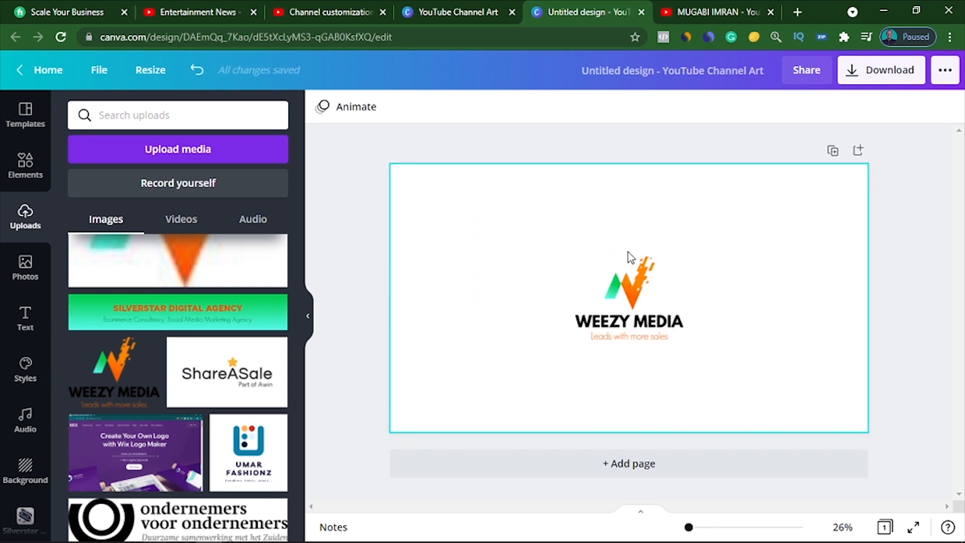
- Add the Weezy Media gradient cover image to the page and set the page background to the green from its photo colours
scroll(208, 328, "up", 4)
left_click(207, 307)
left_click(420, 209)
left_click(425, 209)
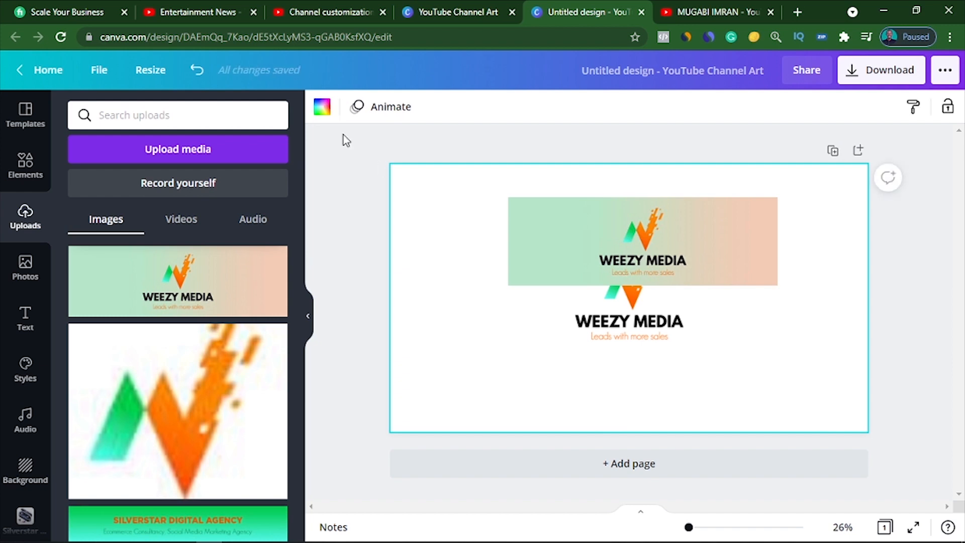
left_click(321, 110)
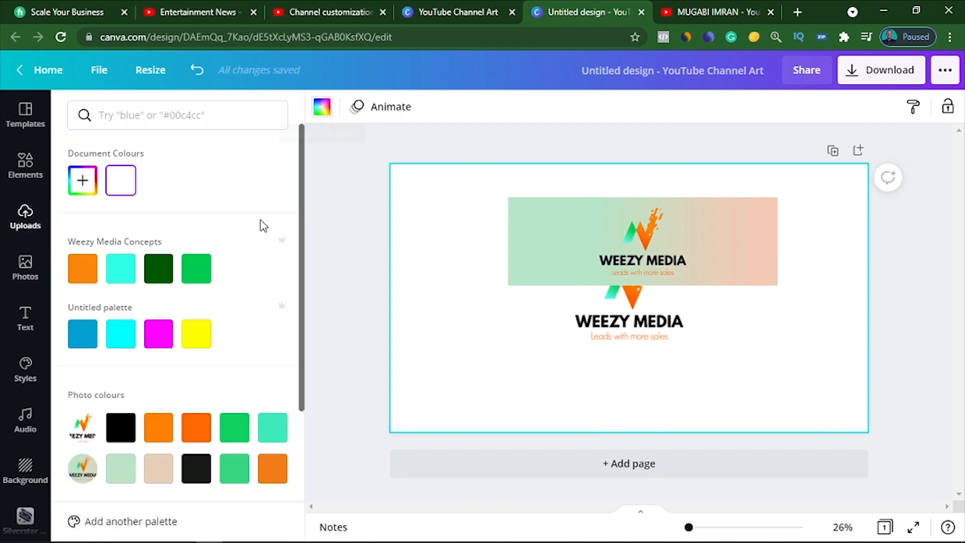
scroll(130, 452, "down", 4)
scroll(151, 387, "up", 2)
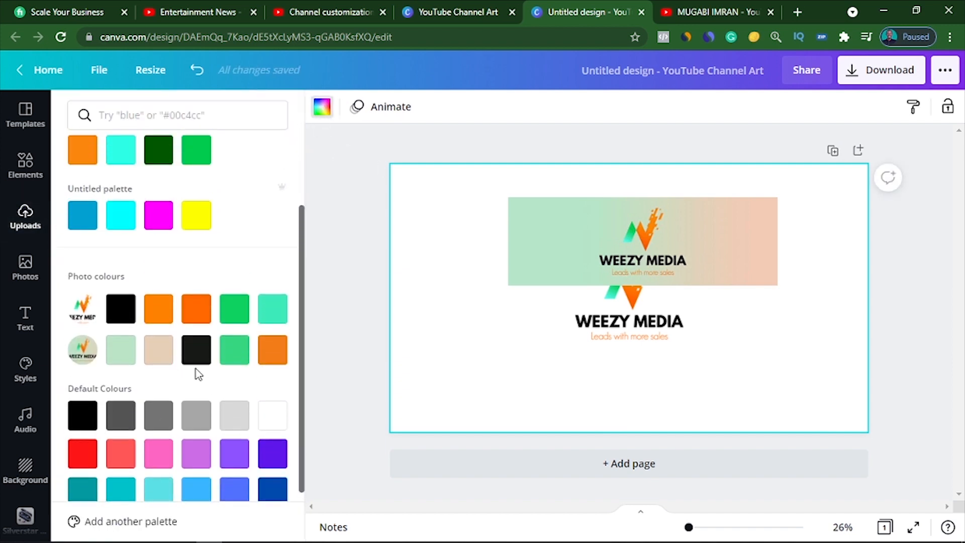
left_click(238, 357)
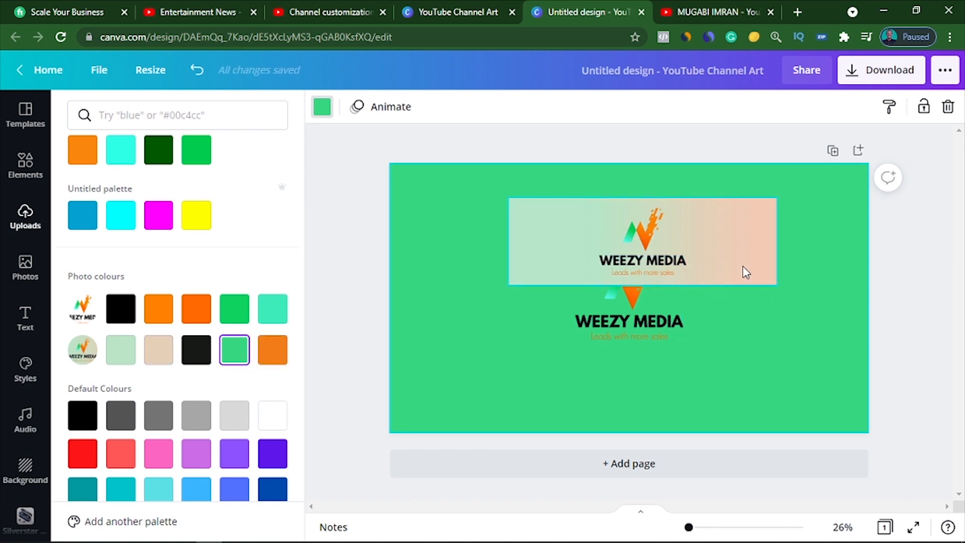
- Delete the gradient cover image, then shrink the Weezy Media logo slightly and move it left of the page's centre
left_click(721, 255)
key("Delete")
left_click(633, 316)
left_click_drag(632, 316, 597, 323)
left_click_drag(560, 285, 560, 292)
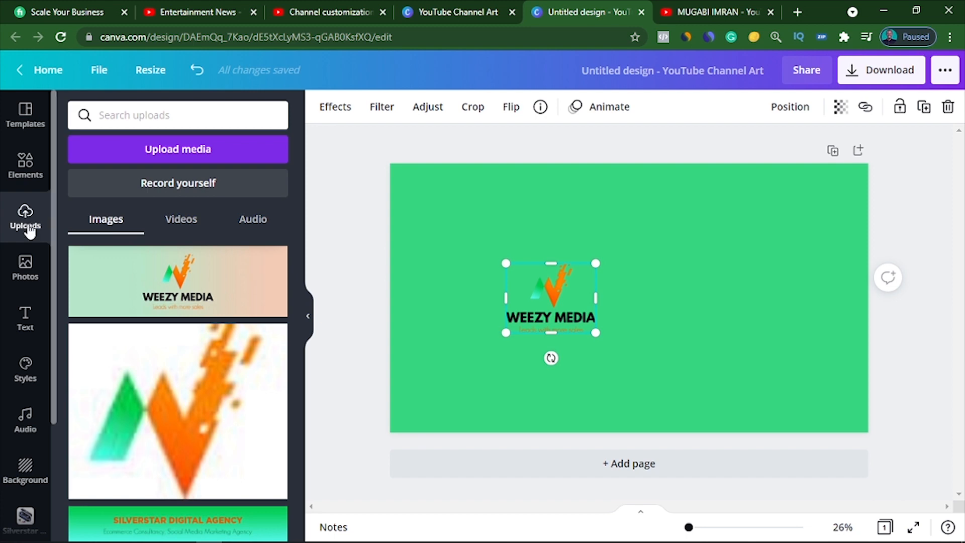
- Add the recently used "cold, smooth & tasty." text combination to the page beside the Weezy Media logo
left_click(26, 320)
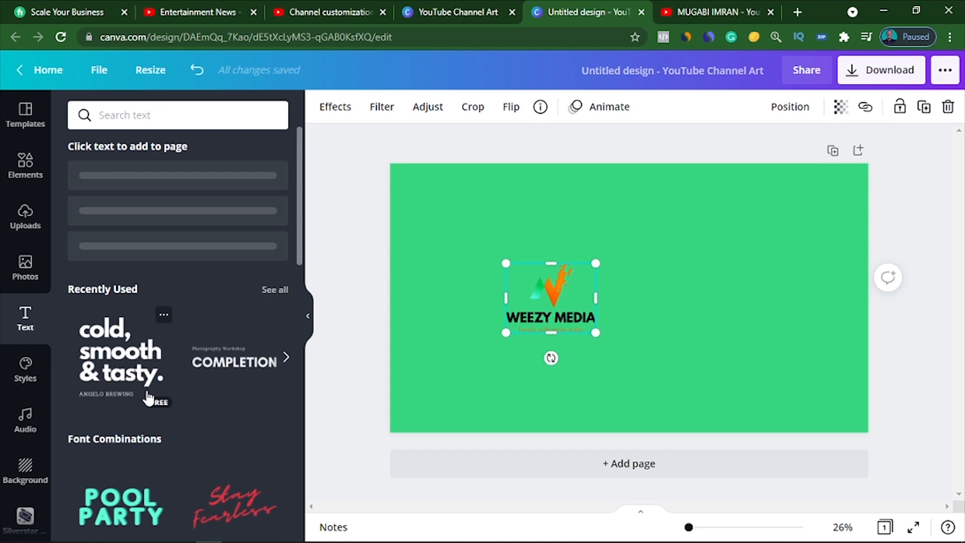
scroll(240, 375, "down", 4)
scroll(239, 374, "up", 4)
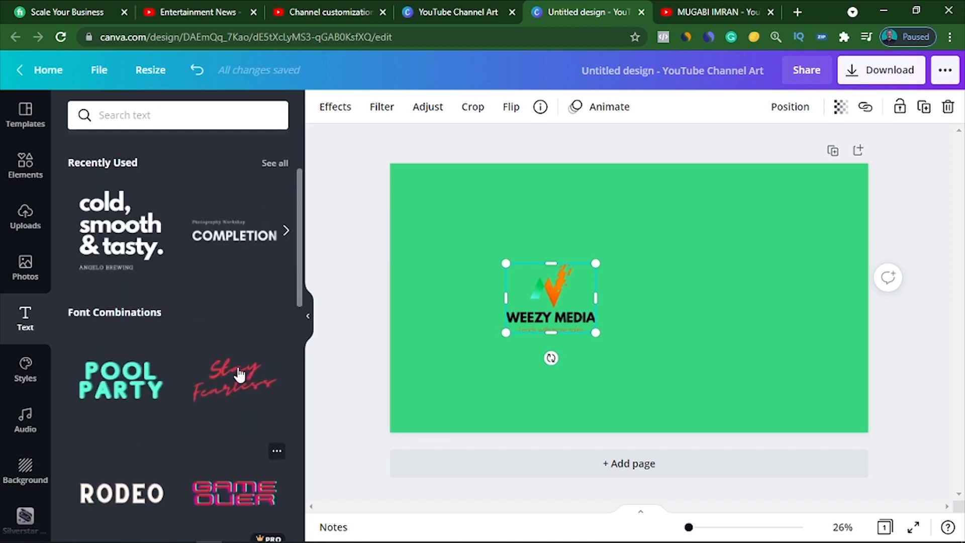
scroll(240, 375, "down", 5)
scroll(239, 375, "up", 5)
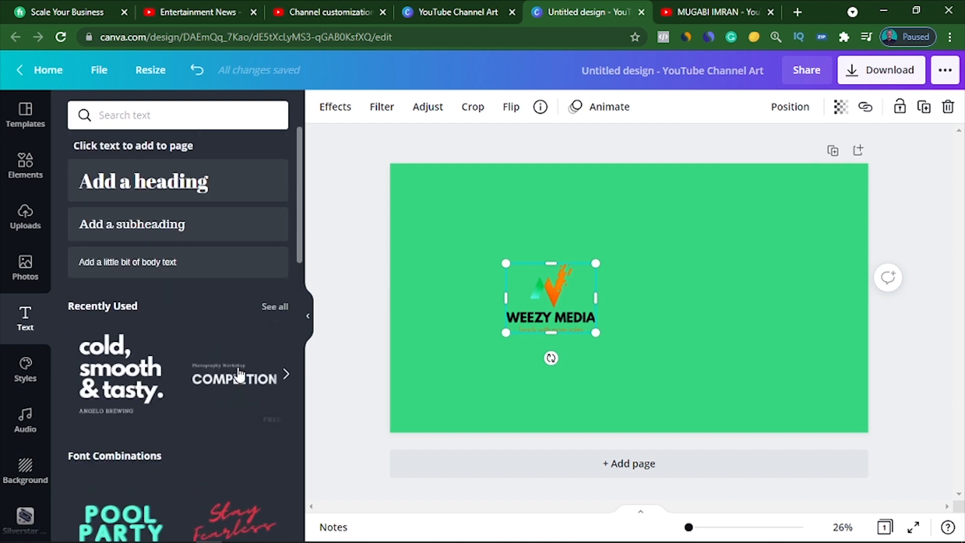
left_click_drag(114, 378, 649, 289)
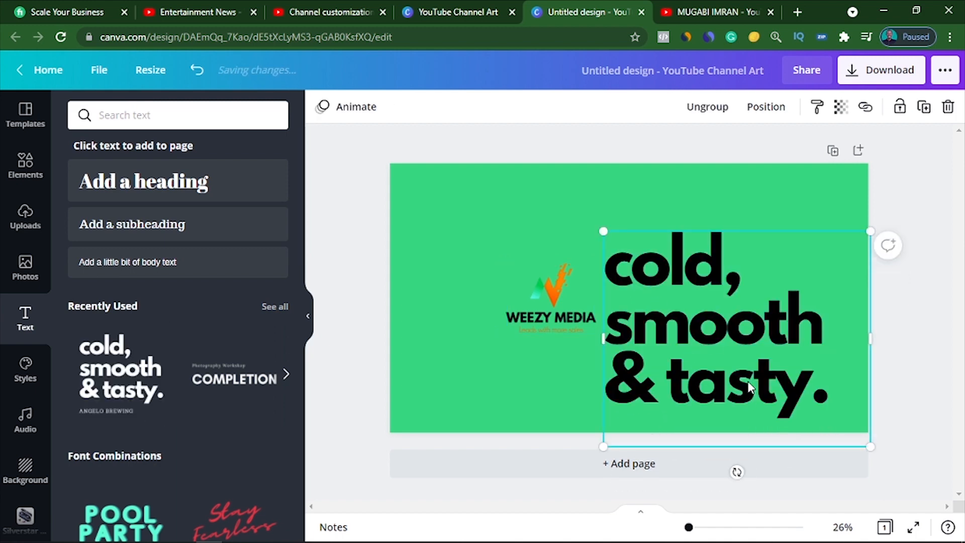
- Replace the "cold, smooth & tasty." headline with "Magazine Reviews" and widen its text box so each word fits on one line
left_click(751, 352)
double_click(752, 339)
left_click(752, 340)
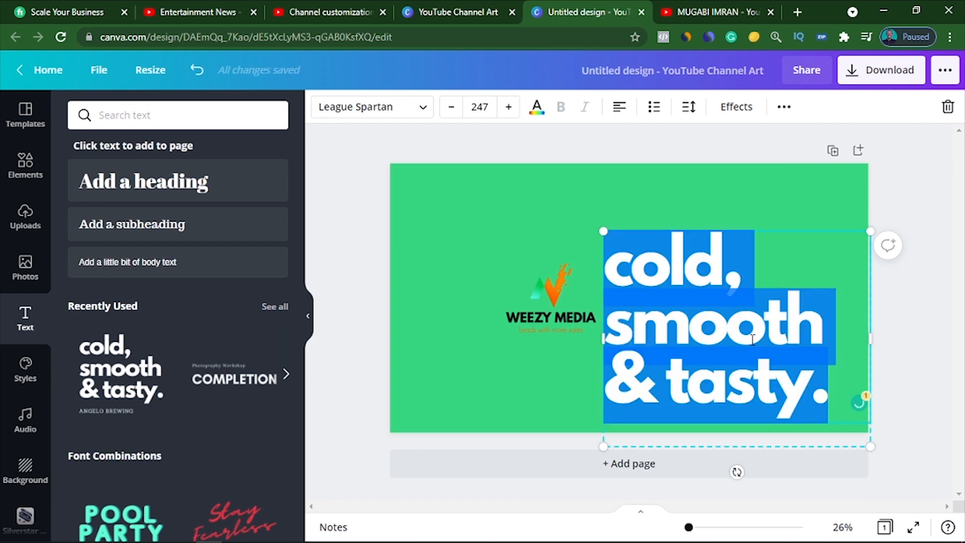
type("D")
key("BackSpace")
type("Magazine")
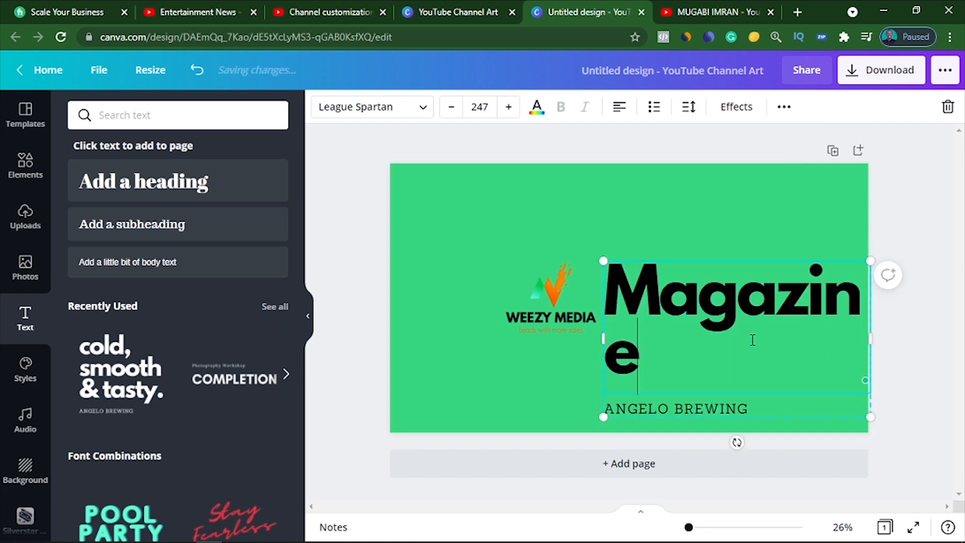
type(" Reviews")
left_click_drag(871, 338, 909, 330)
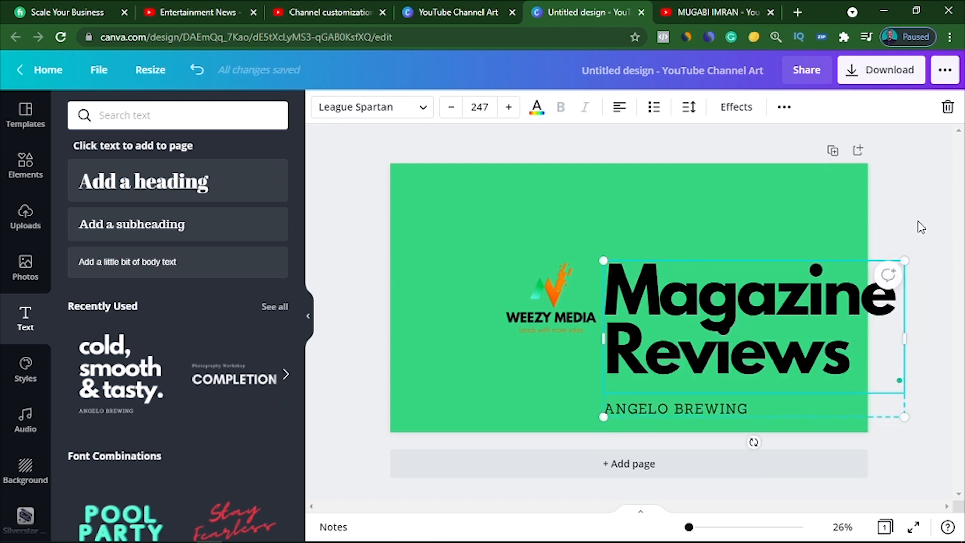
- Adjust the letter spacing of the Magazine Reviews headline and increase its line spacing slightly
left_click(689, 106)
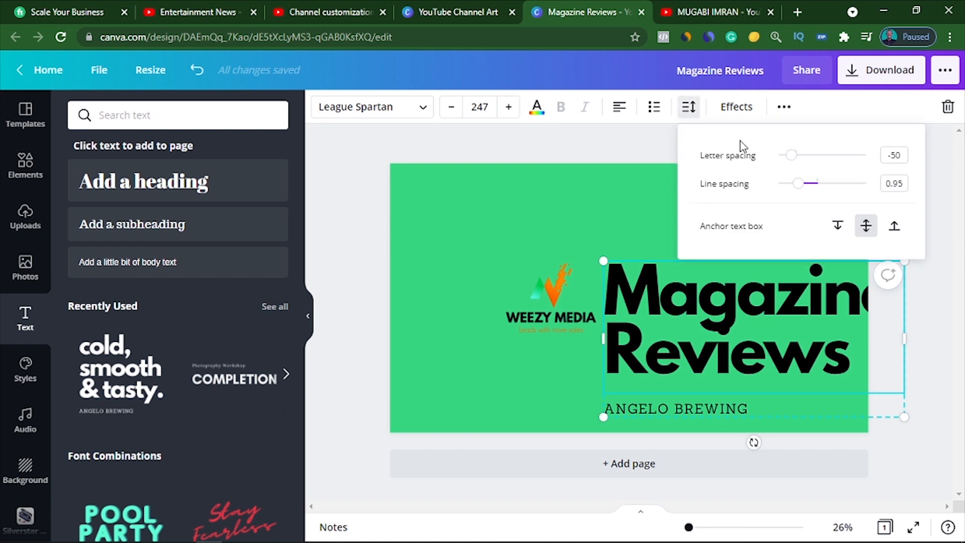
left_click_drag(791, 157, 795, 157)
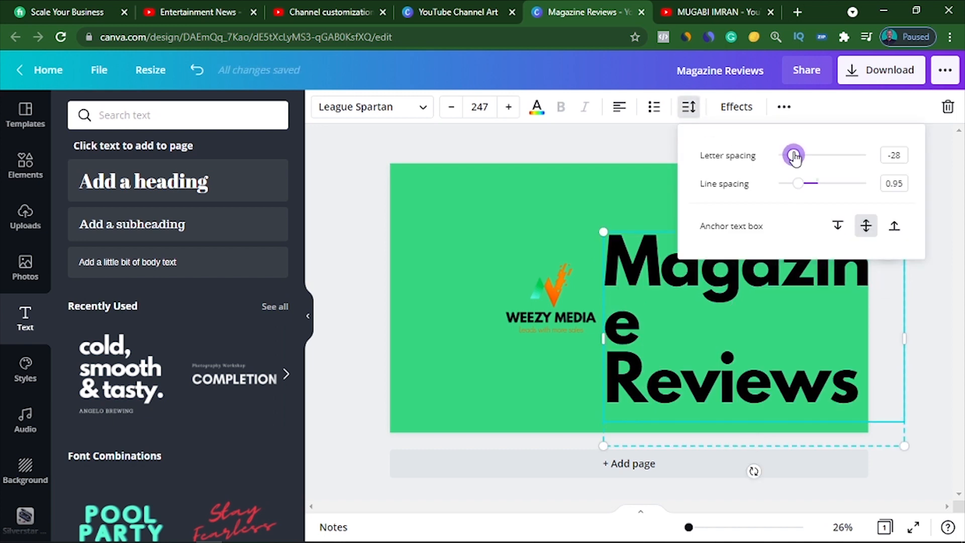
left_click_drag(795, 157, 809, 185)
left_click(552, 370)
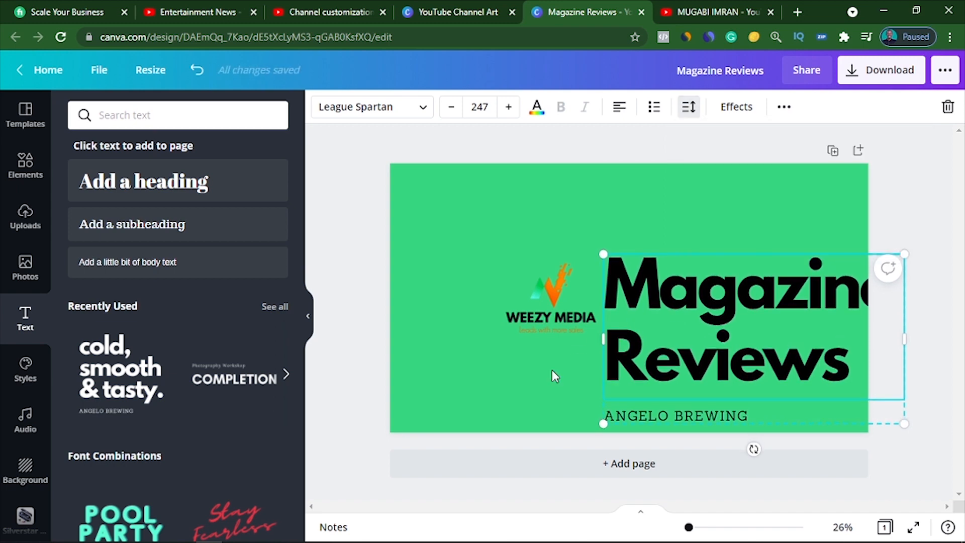
- Shrink the headline group, widen it so Magazine Reviews fits on one line, and move the Weezy Media logo further left
left_click(755, 302)
left_click_drag(909, 429, 788, 275)
left_click_drag(742, 297, 860, 296)
left_click_drag(562, 297, 523, 297)
left_click(851, 291)
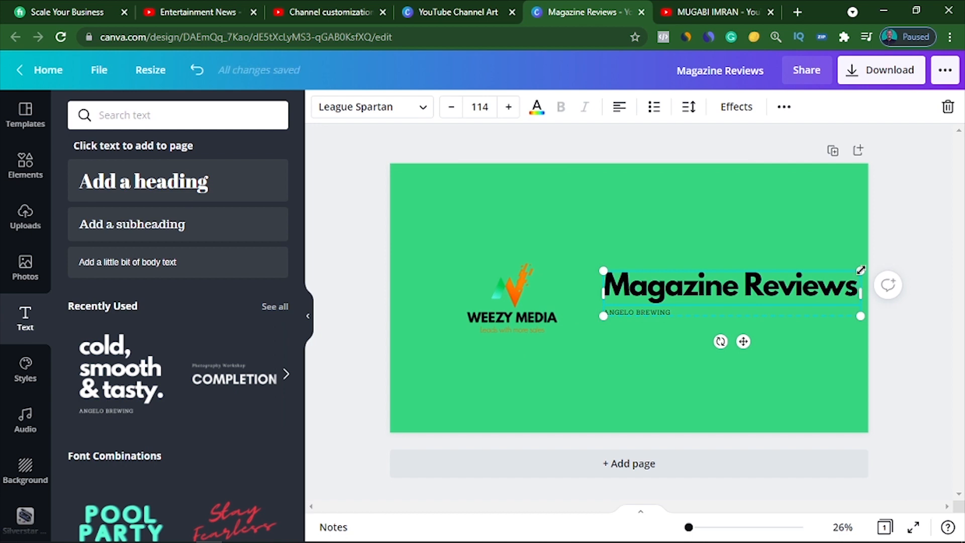
- Shrink the headline group slightly to font size 109 and place it close beside the Weezy Media logo
left_click_drag(857, 270, 844, 281)
mouse_move(722, 288)
left_mouse_down()
mouse_move(690, 306)
mouse_move(719, 308)
left_mouse_up()
right_click(690, 306)
left_click(881, 257)
left_click(616, 349)
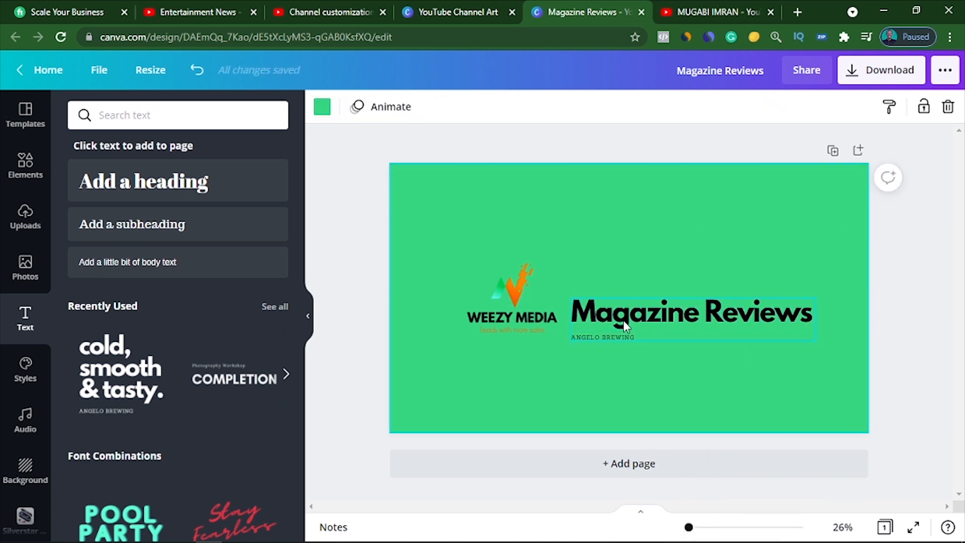
- Ungroup the Magazine Reviews headline and the small ANGELO BREWING caption beneath it
left_click(625, 335)
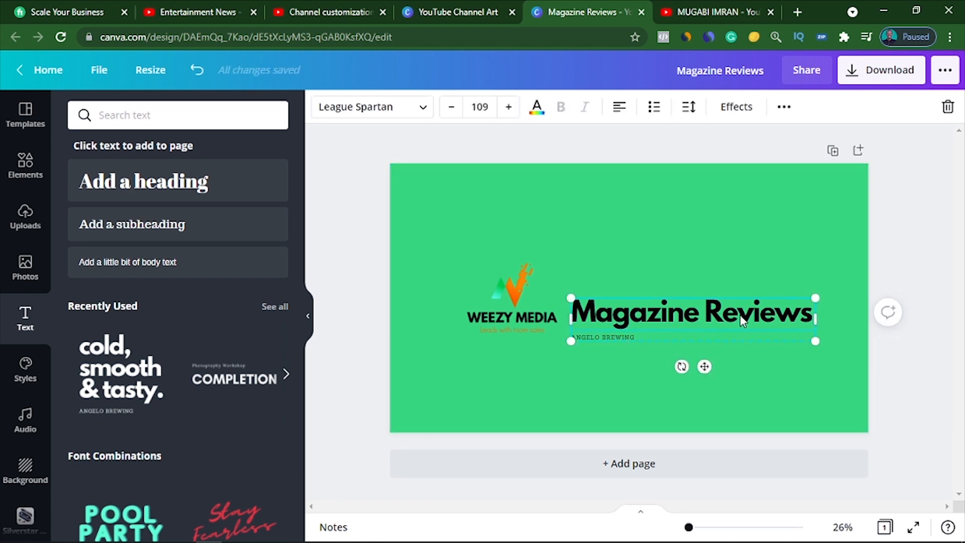
left_click(614, 337)
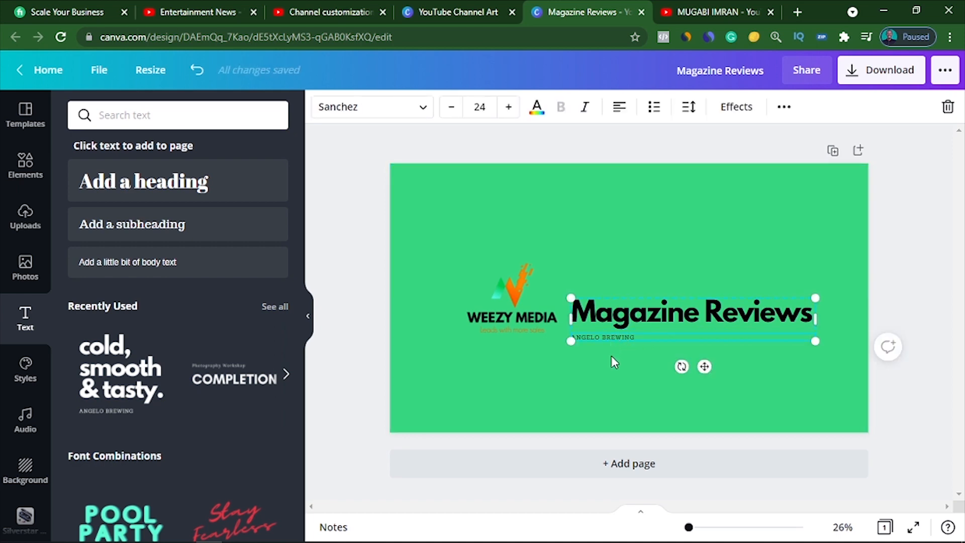
left_click(877, 280)
left_click(670, 318)
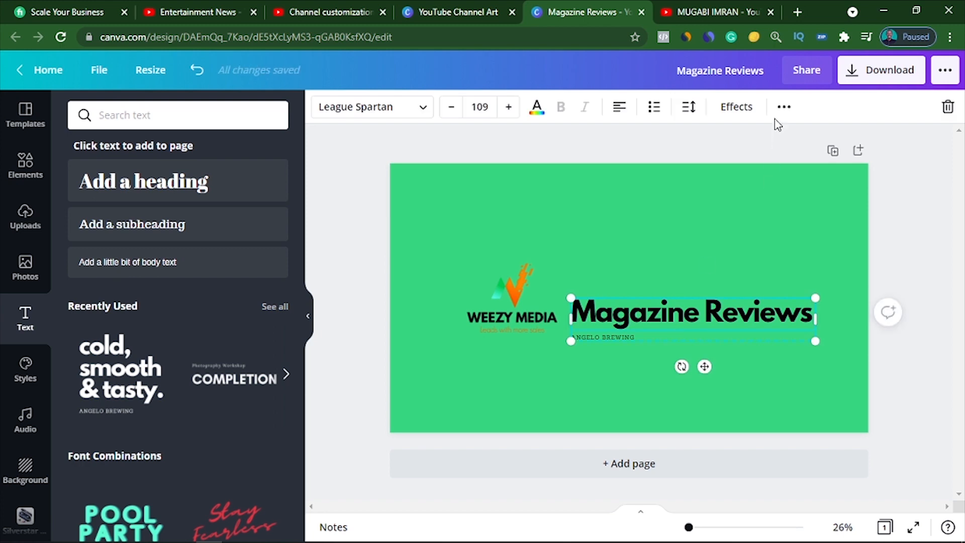
left_click(784, 108)
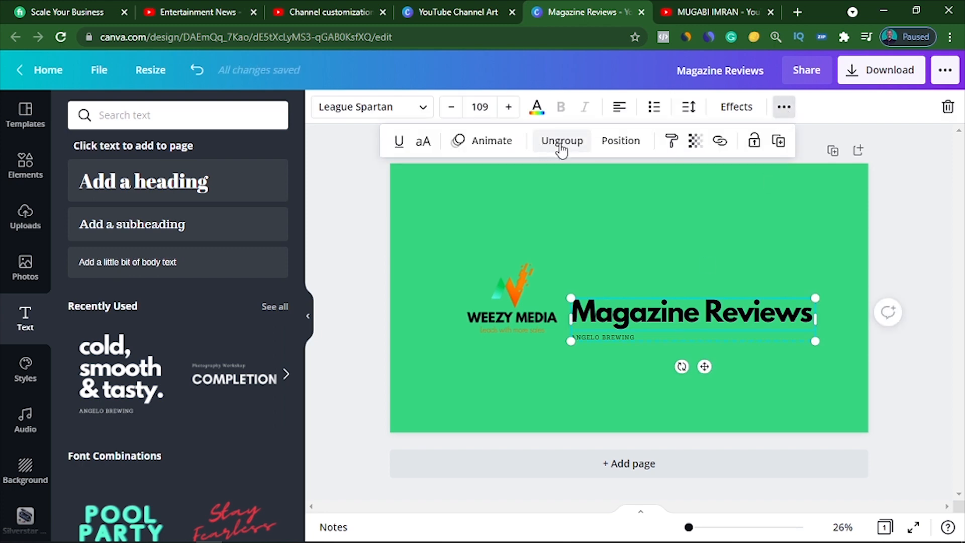
left_click(927, 208)
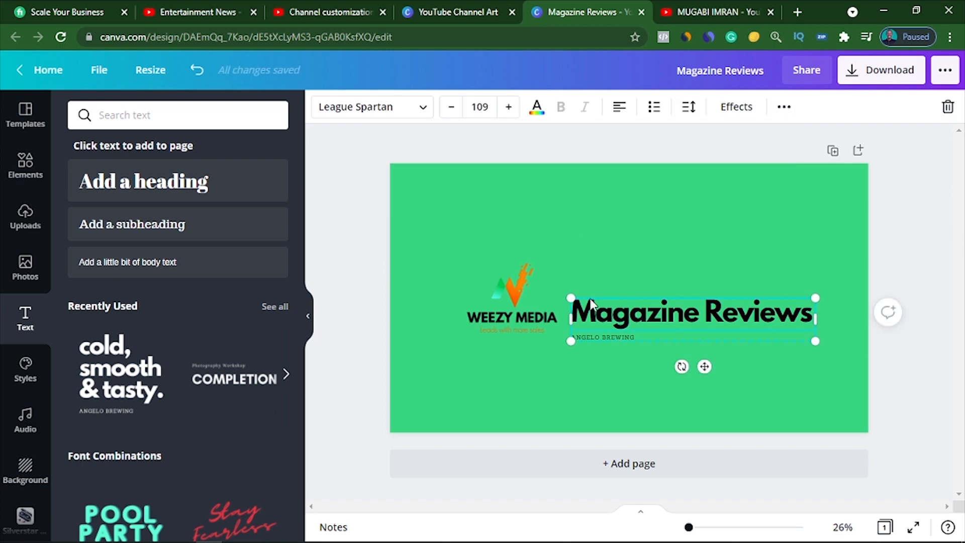
left_click(309, 317)
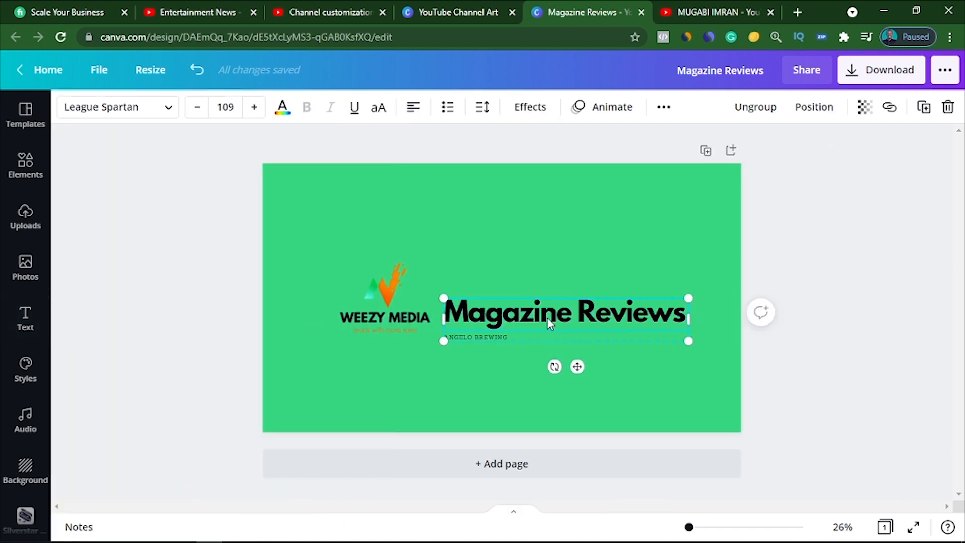
left_click(753, 114)
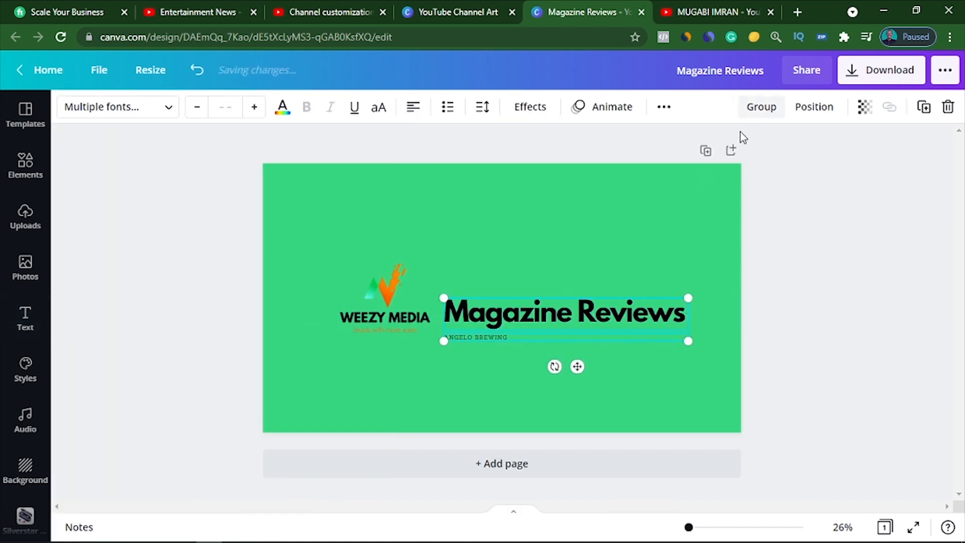
- Delete the small ANGELO BREWING caption below the headline, keeping Magazine Reviews on the page
left_click(803, 273)
left_click(477, 336)
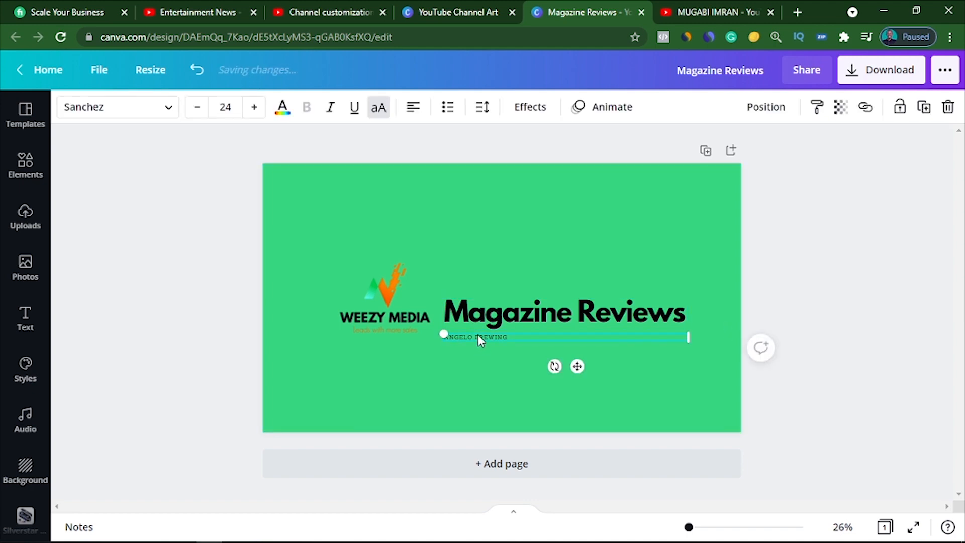
key("Delete")
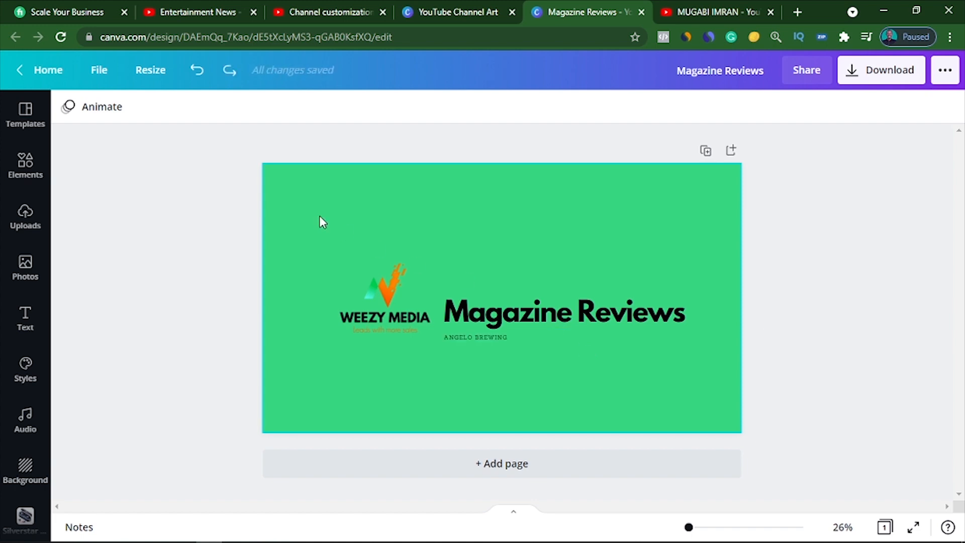
left_click(483, 337)
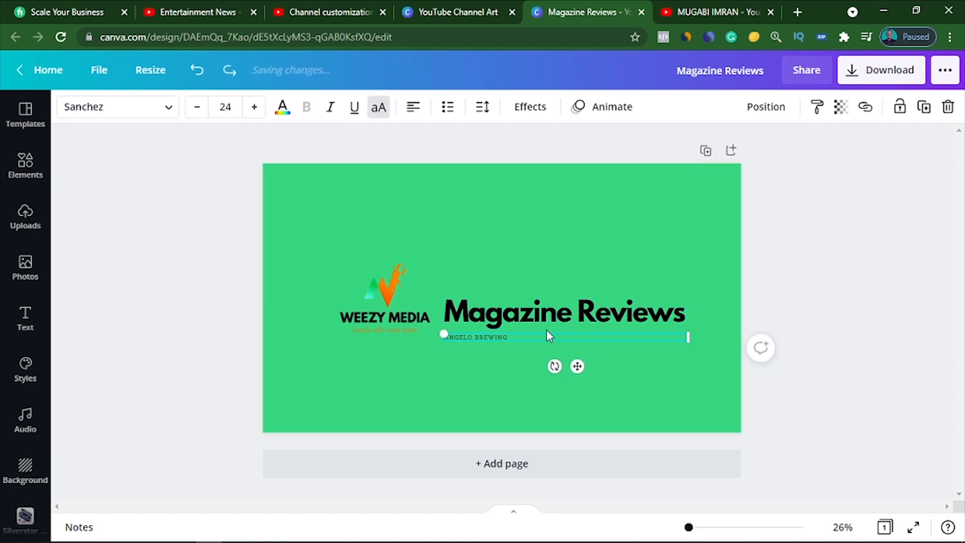
left_click(948, 116)
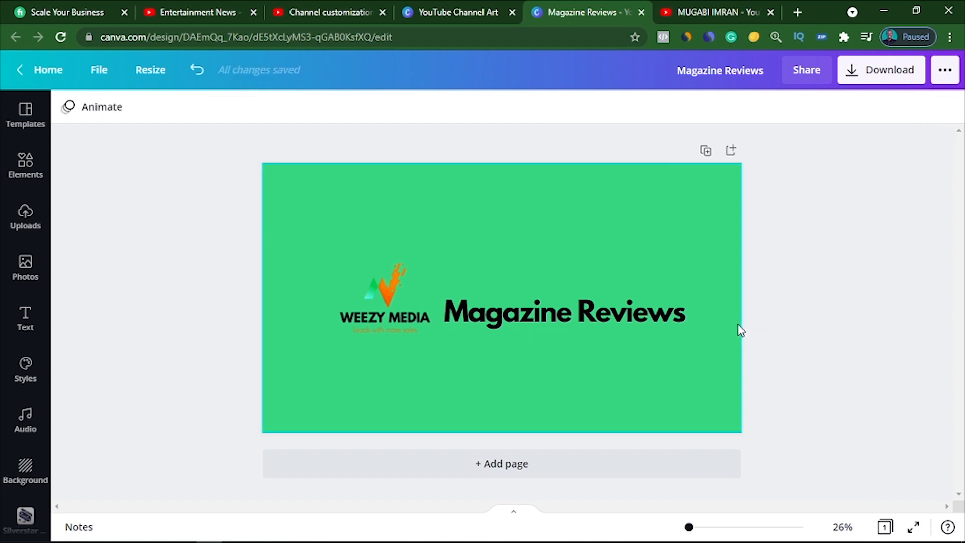
- Add a square shape and stretch it into a horizontal band across the page's full width at logo height
left_click(21, 164)
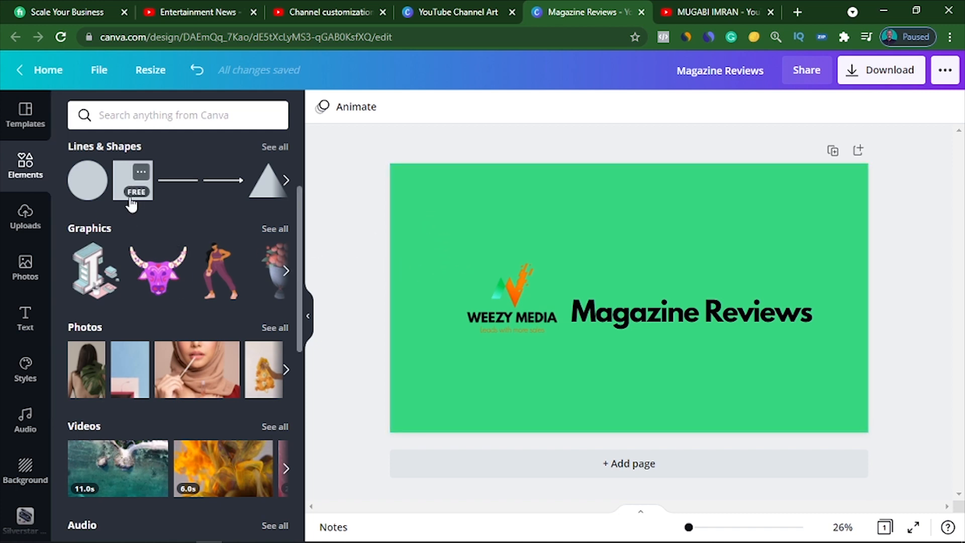
left_click_drag(131, 193, 567, 269)
left_click_drag(623, 227, 637, 255)
left_click_drag(623, 372, 617, 347)
left_click_drag(550, 303, 369, 303)
left_click_drag(697, 303, 905, 297)
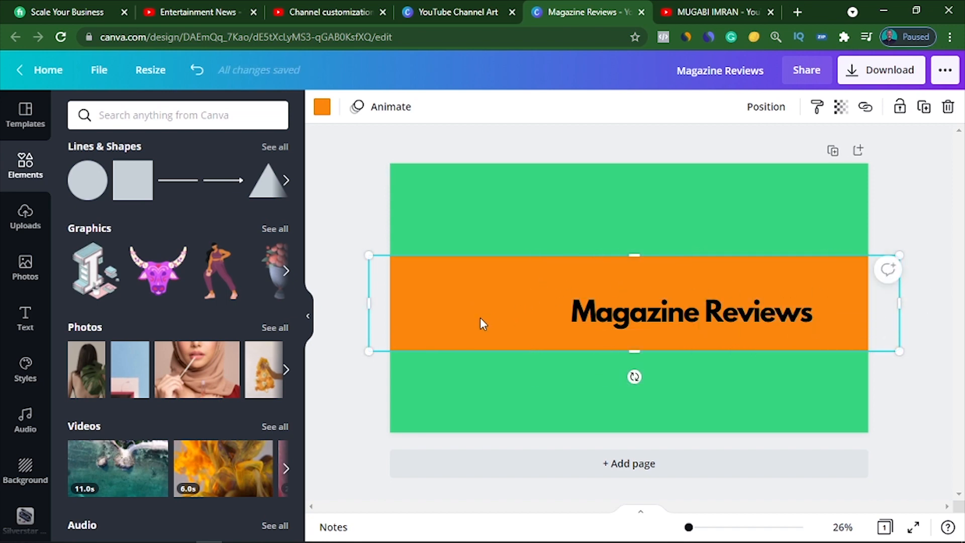
- Send the band backward behind the Weezy Media logo and recolour it with the turquoise from the logo's photo colours
right_click(438, 288)
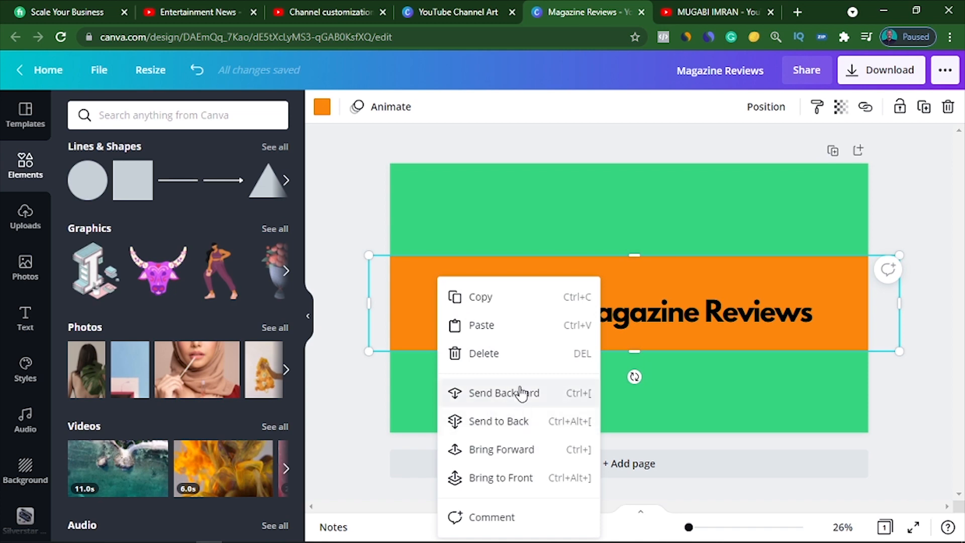
left_click(557, 393)
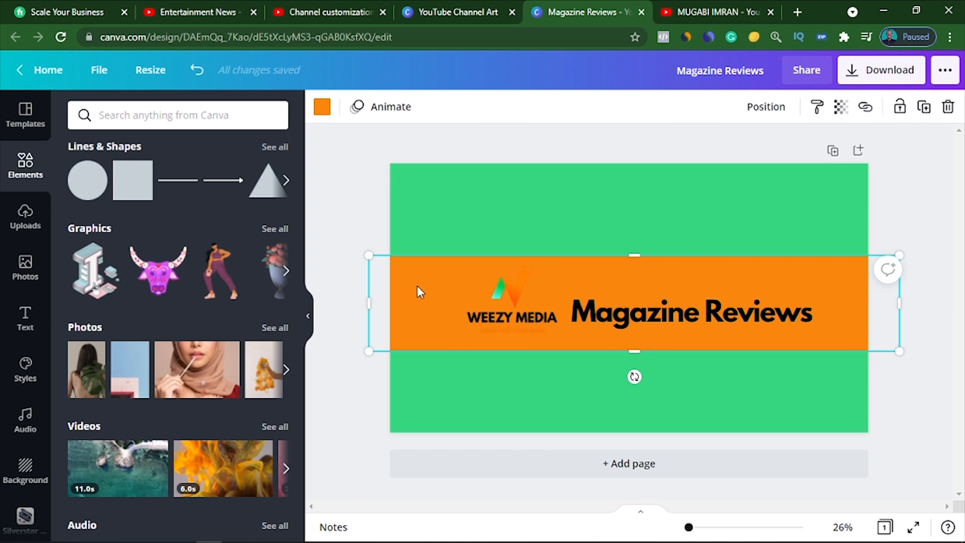
left_click(322, 106)
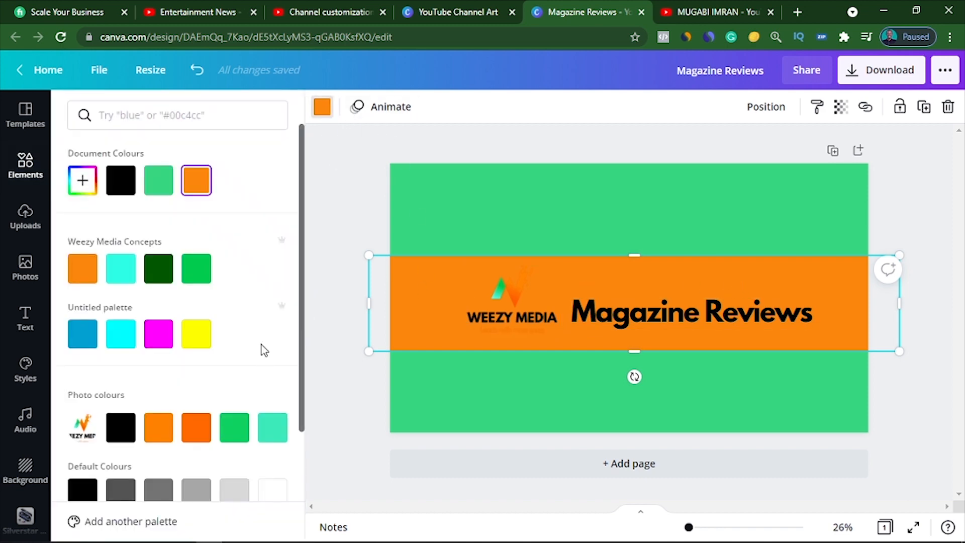
left_click(154, 431)
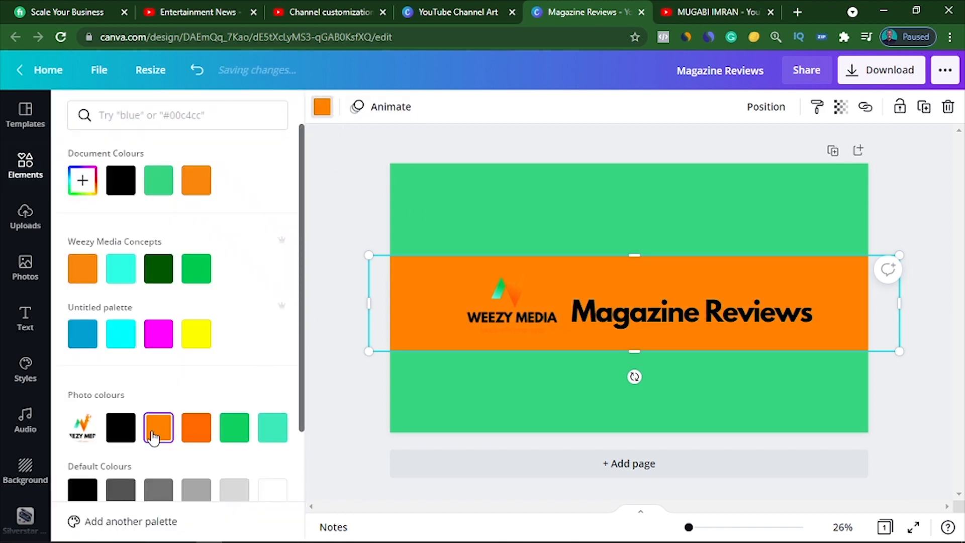
left_click(266, 434)
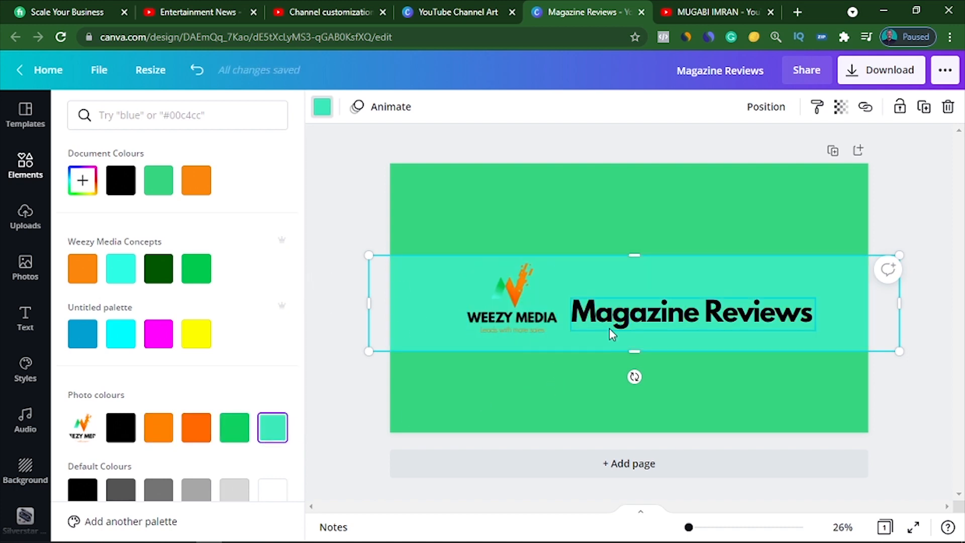
- Trim the turquoise band's height slightly at both edges and raise the Magazine Reviews headline to the band's vertical middle
left_click_drag(626, 350, 626, 343)
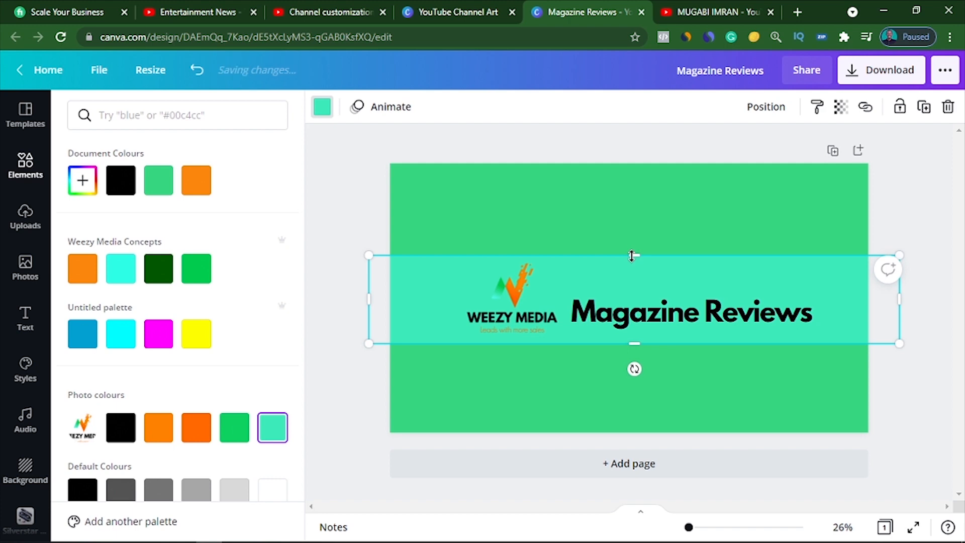
left_click_drag(632, 255, 633, 258)
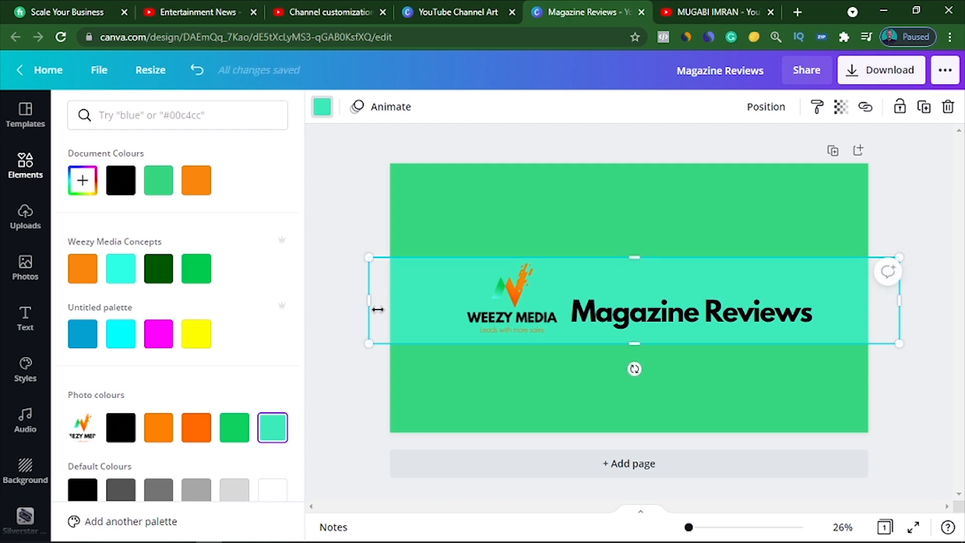
left_click(336, 339)
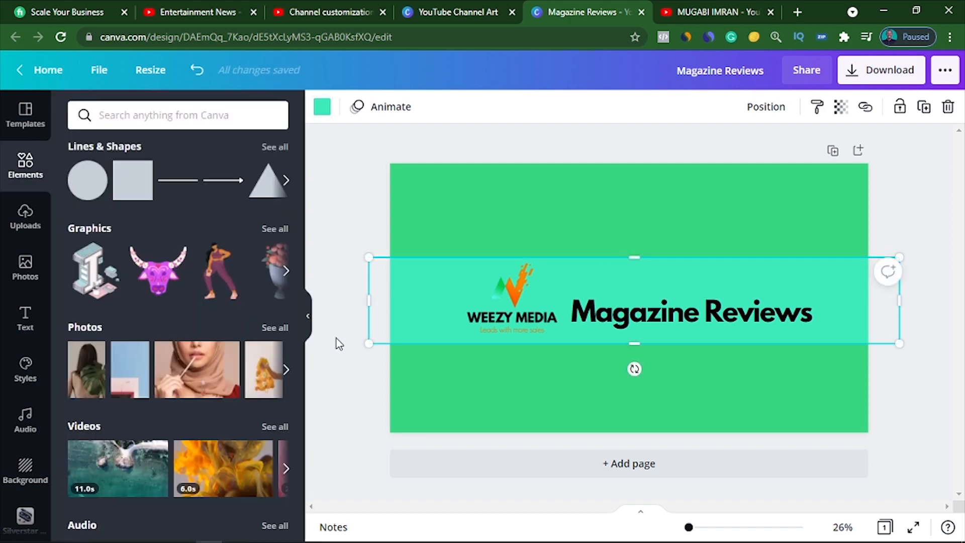
left_click(673, 318)
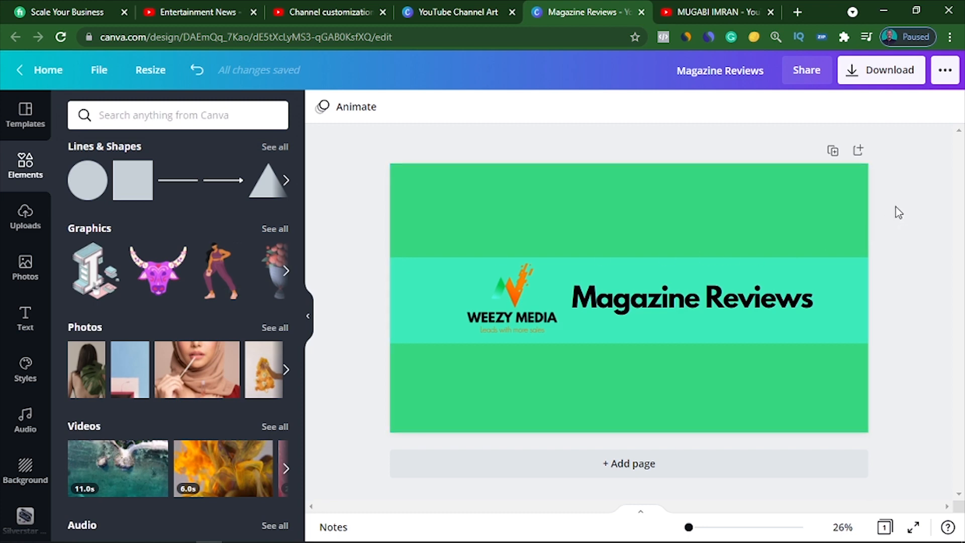
- Download the finished Magazine Reviews banner as a PNG file at size 1
left_click(879, 76)
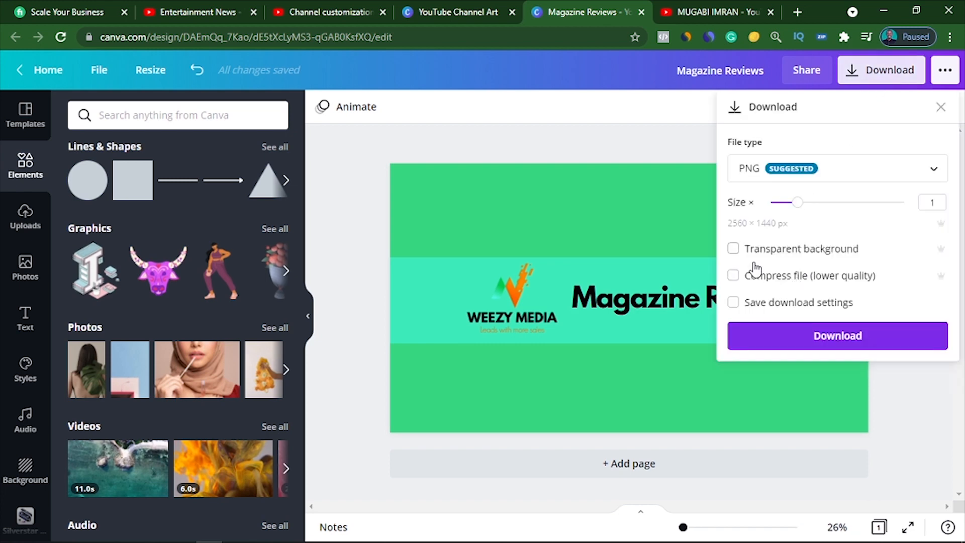
left_click(803, 177)
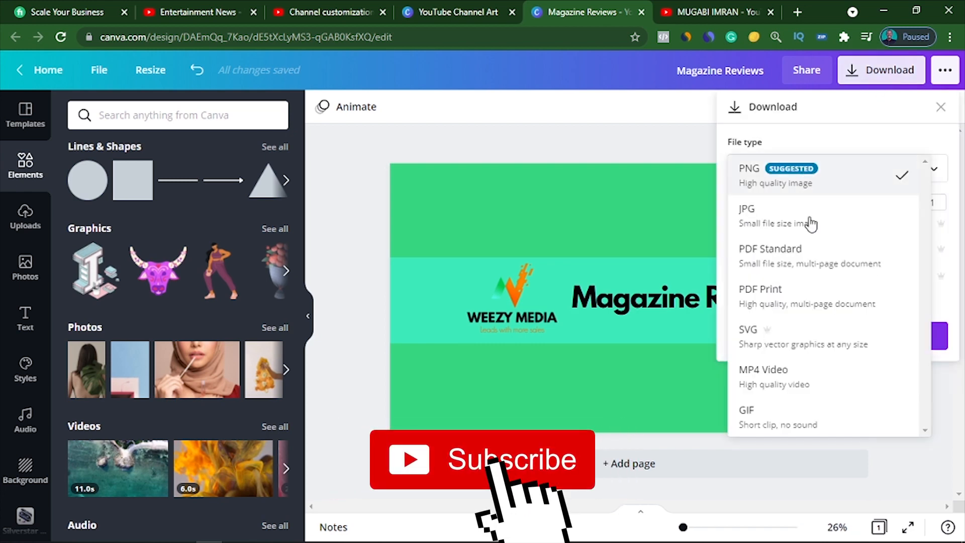
left_click(784, 174)
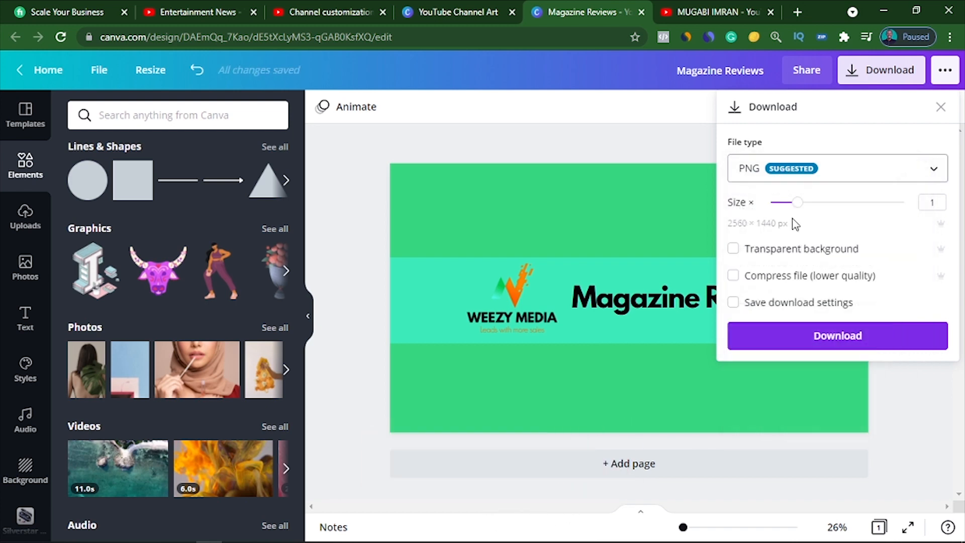
left_click(812, 335)
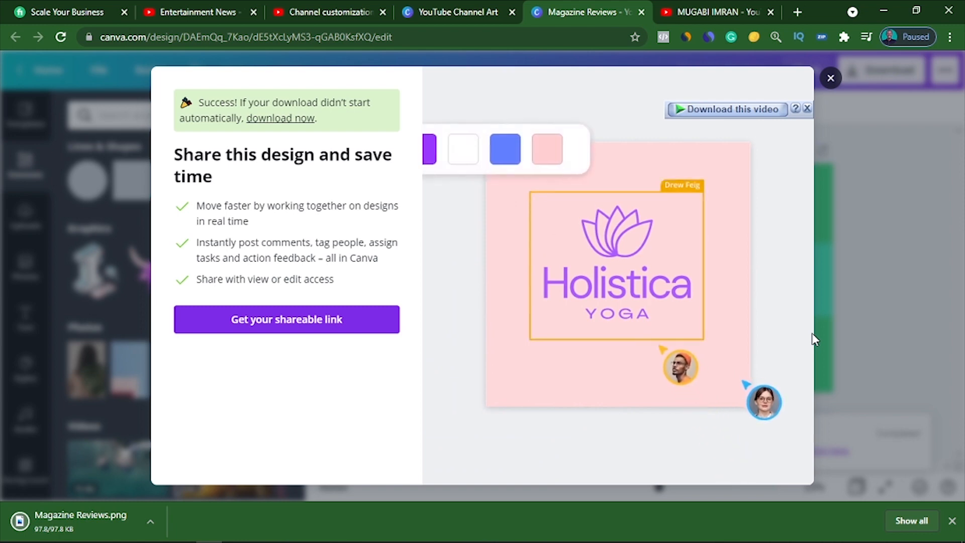
- Switch to the YouTube Studio branding page and upload the Magazine Reviews image from Downloads as the channel's banner image
left_click(733, 17)
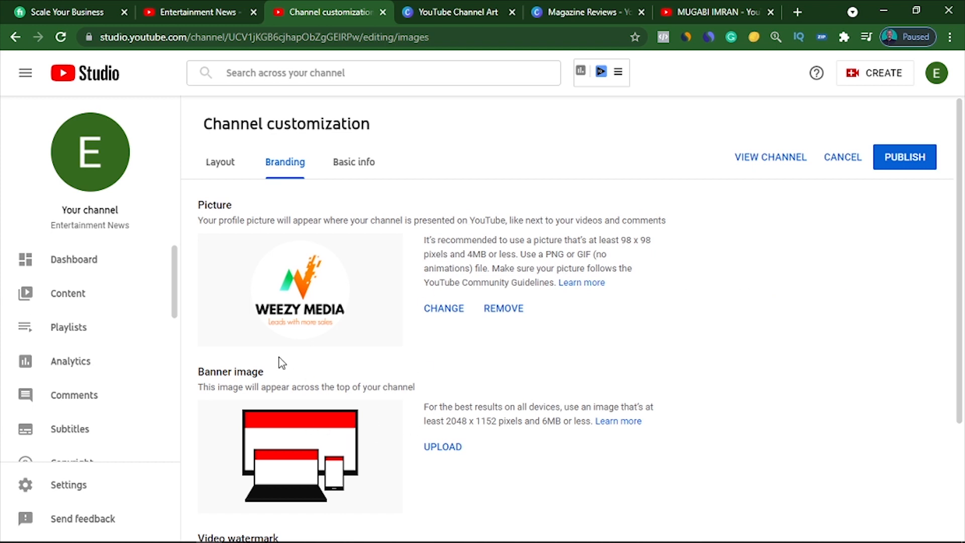
left_click(443, 448)
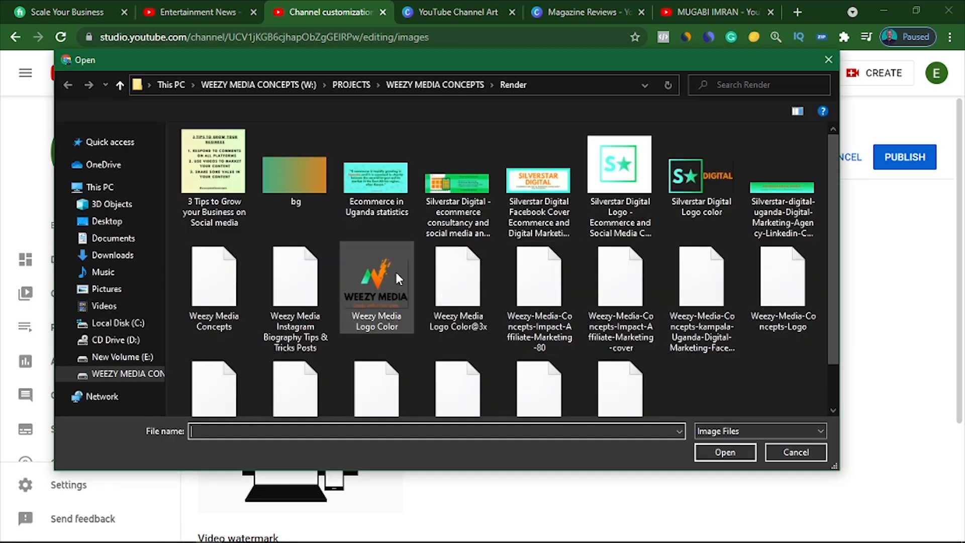
left_click(126, 266)
left_click(215, 206)
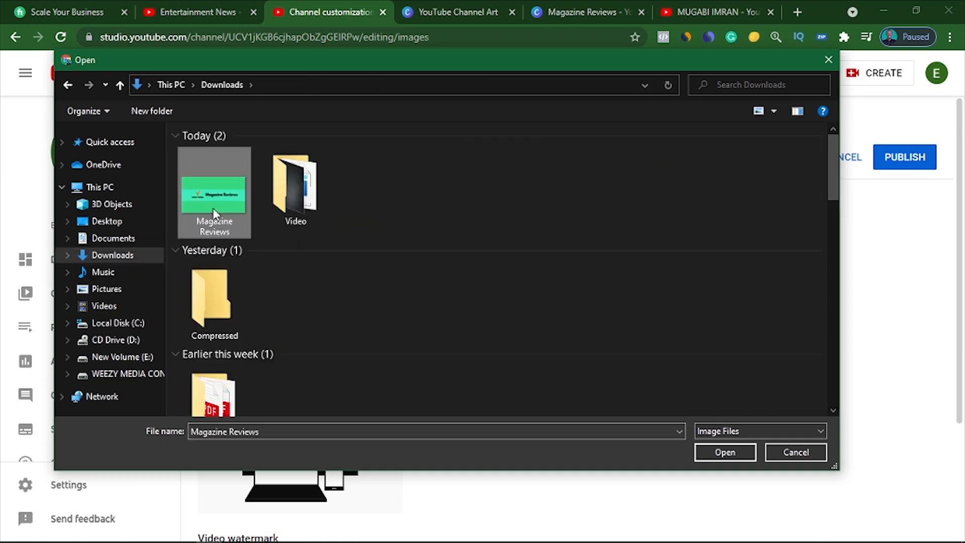
left_click(726, 451)
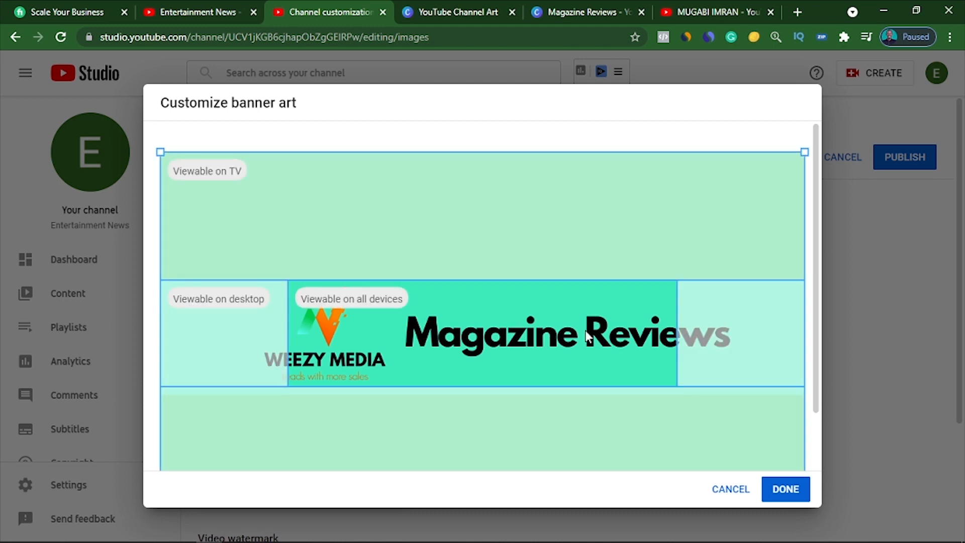
- Check the banner art's TV, desktop and all-devices areas, accept the crop and inspect the banner image preview
scroll(599, 360, "down", 2)
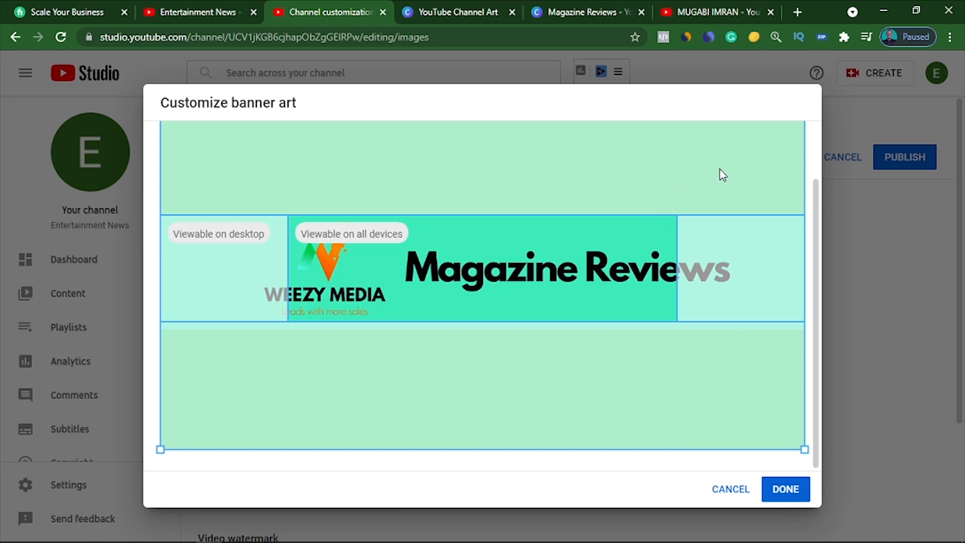
scroll(719, 175, "up", 2)
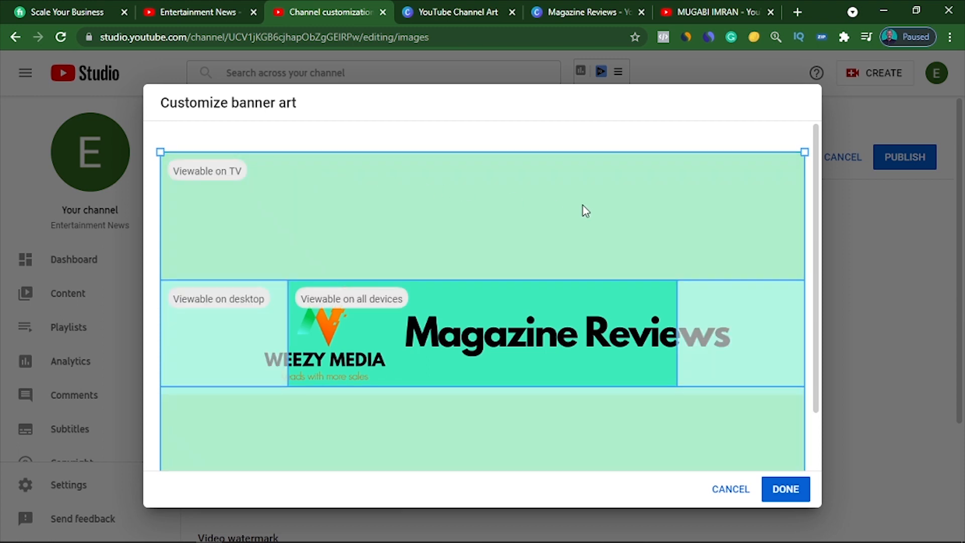
scroll(598, 358, "down", 2)
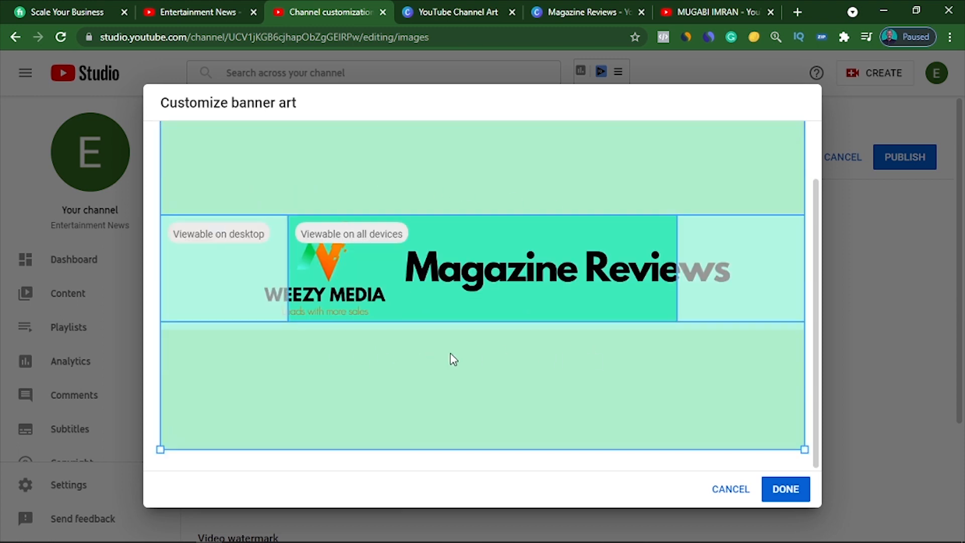
scroll(530, 390, "up", 2)
scroll(669, 434, "down", 2)
scroll(526, 363, "up", 2)
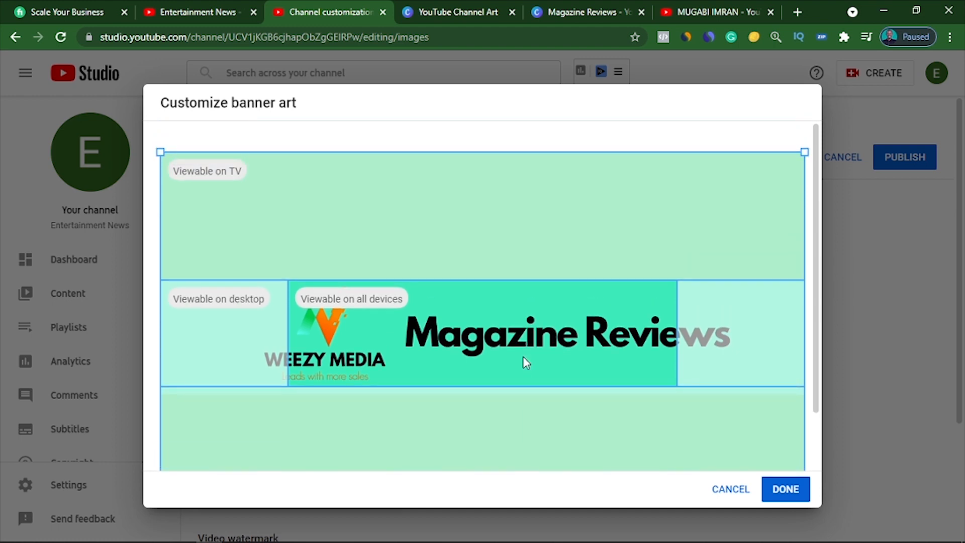
left_click(786, 490)
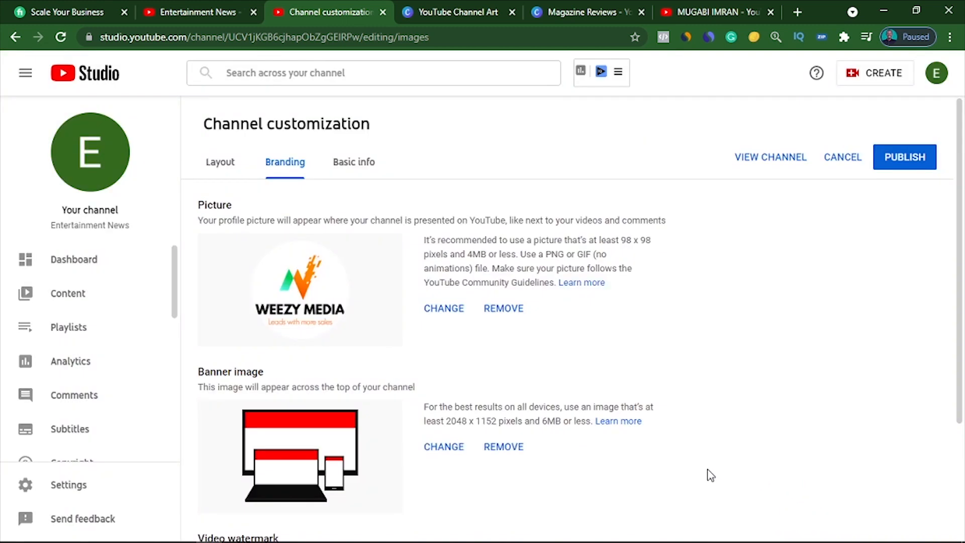
scroll(450, 392, "down", 1)
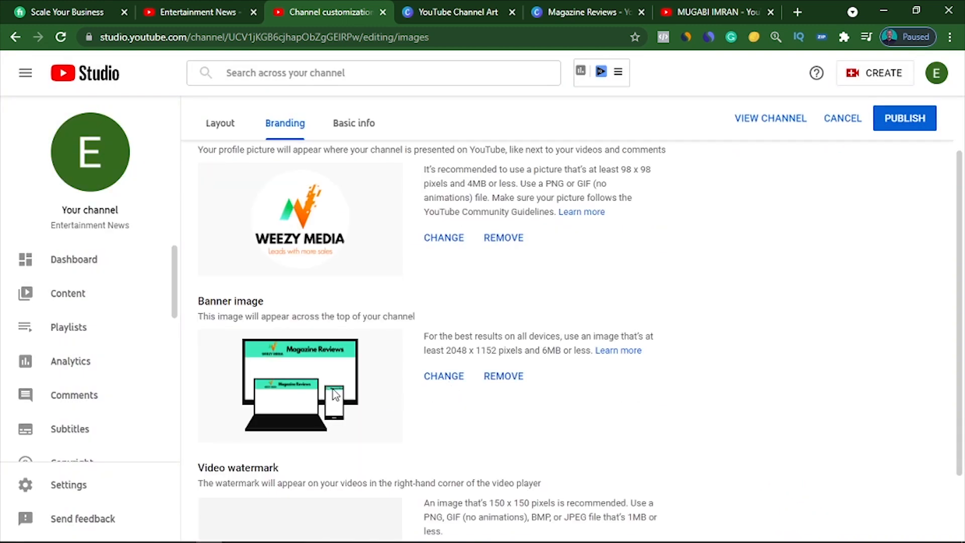
scroll(530, 414, "down", 1)
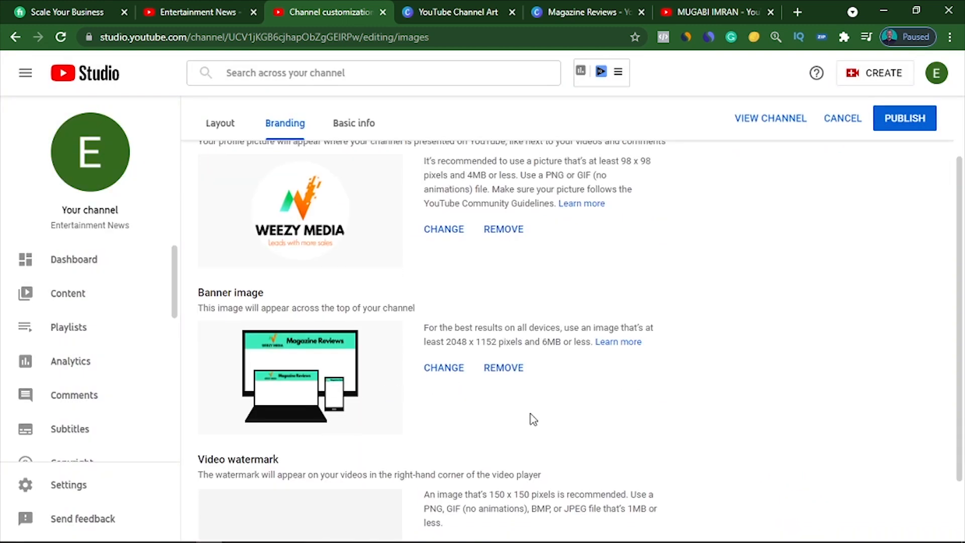
scroll(532, 418, "down", 1)
scroll(531, 414, "up", 1)
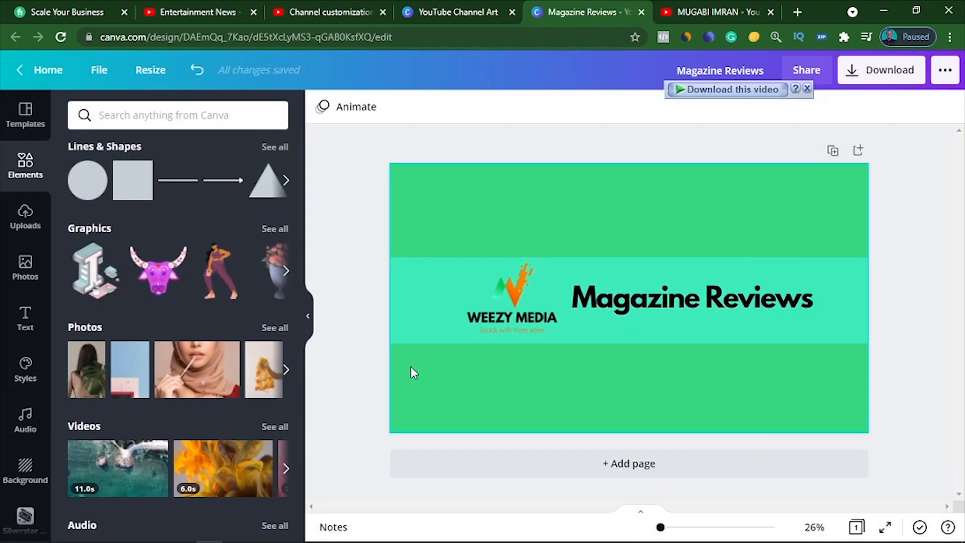
- Back in the Canva banner design, shrink the Weezy Media logo towards the headline and scale the Magazine Reviews headline down to size 89.8
left_click(526, 315)
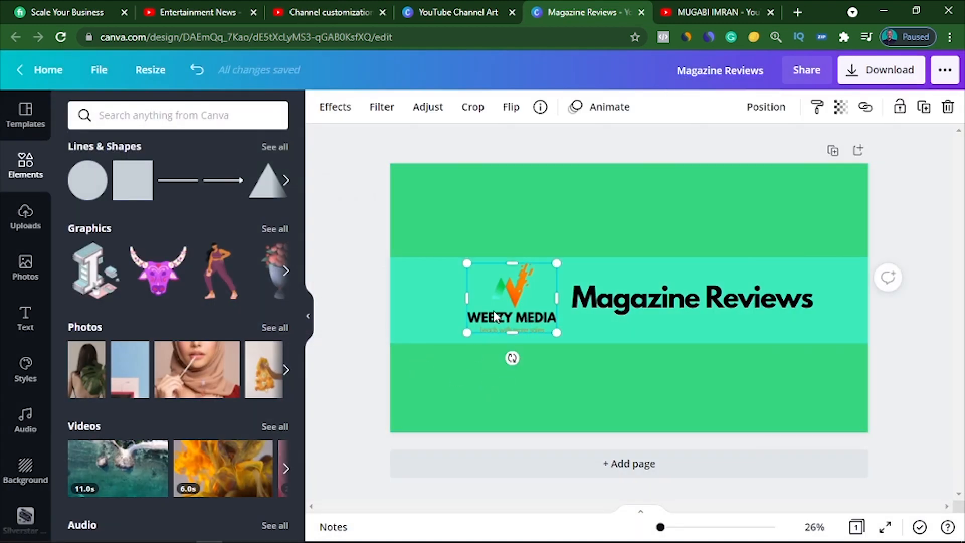
left_click_drag(473, 332, 517, 308)
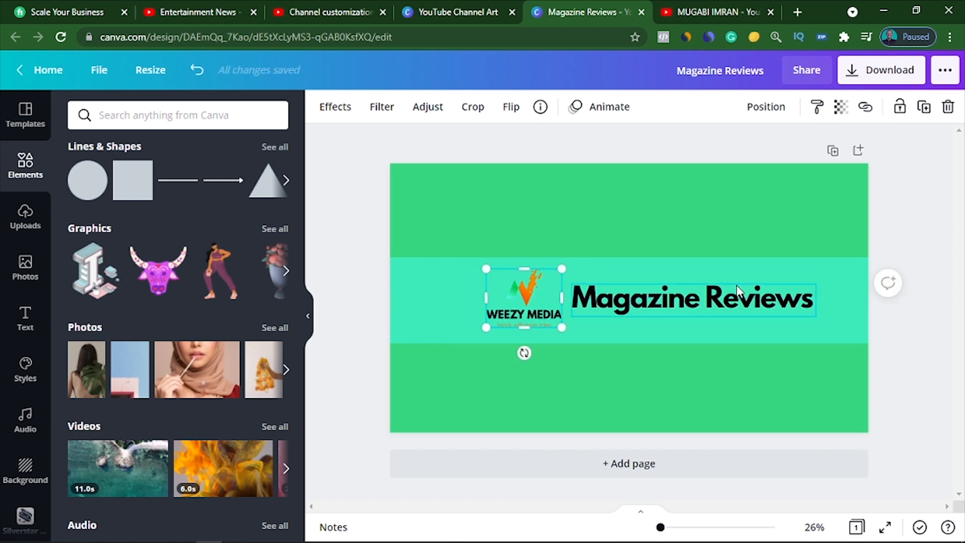
left_click(810, 295)
left_click_drag(816, 284, 775, 294)
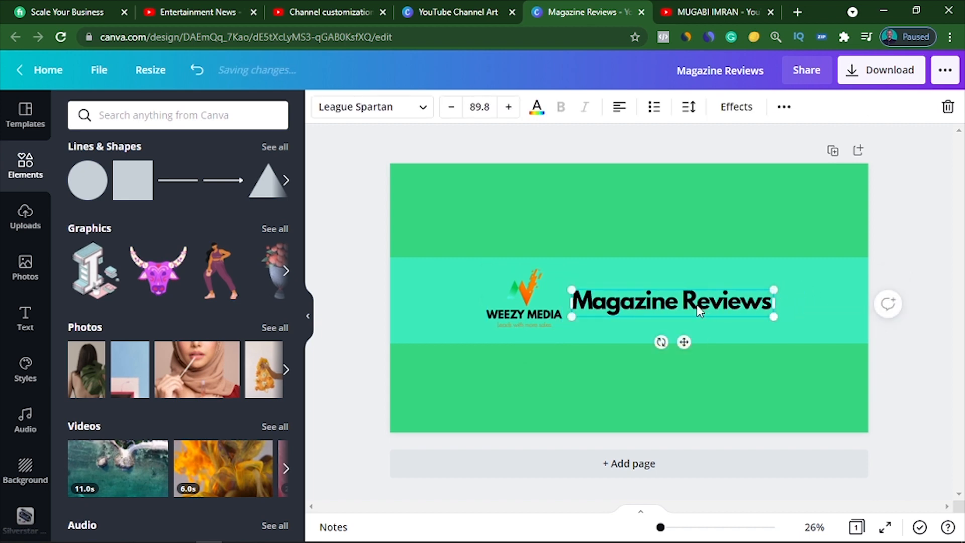
left_click(892, 233)
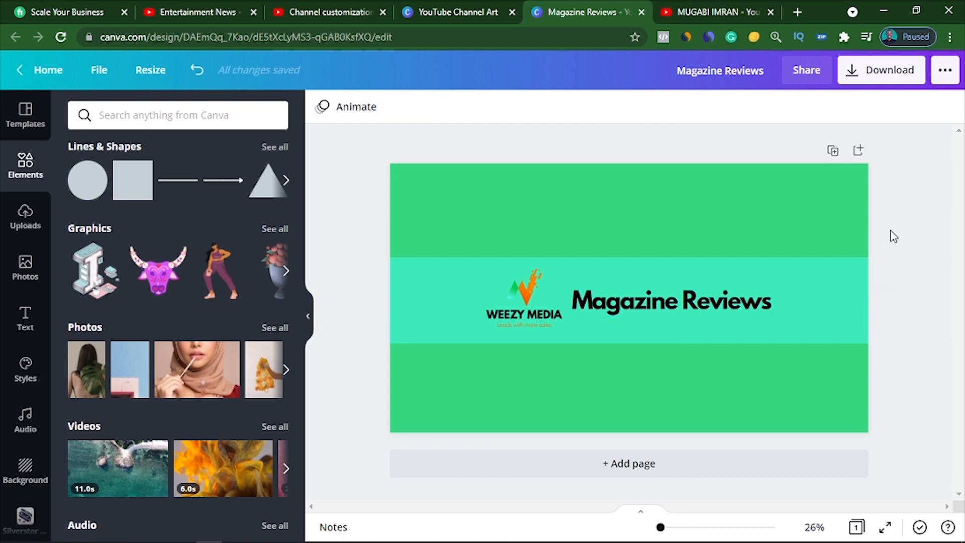
- Search the photos for entertainment and set the clapperboard and popcorn picture as the page background
left_click(417, 201)
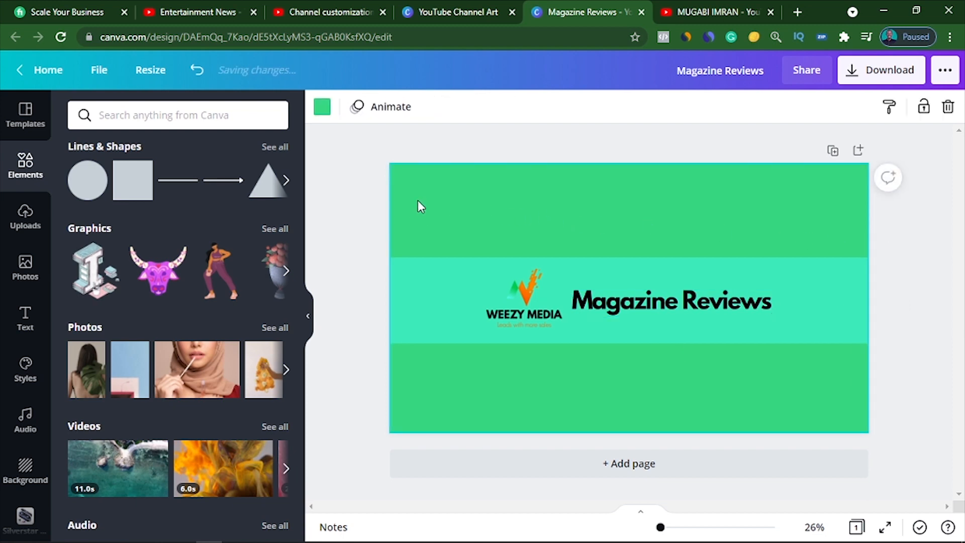
left_click(40, 273)
left_click(161, 115)
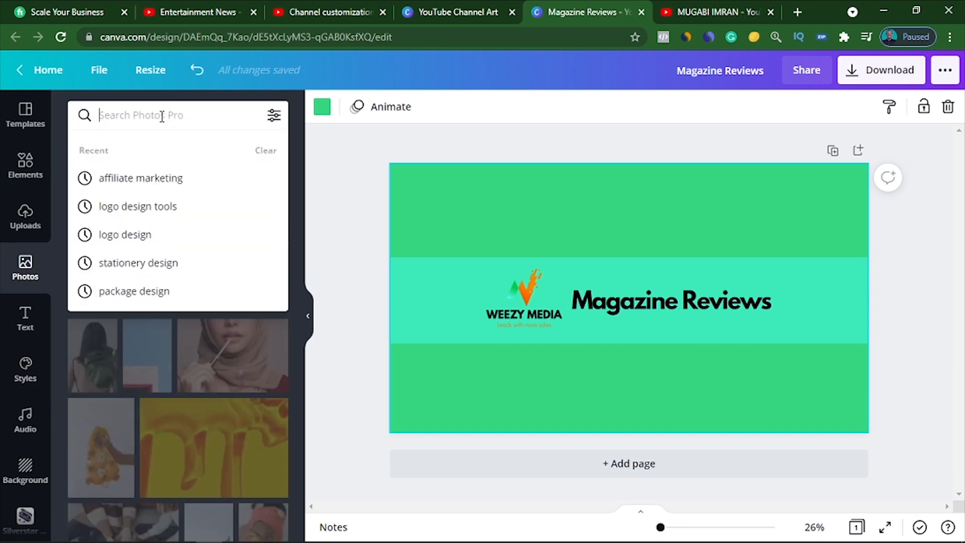
type("entert")
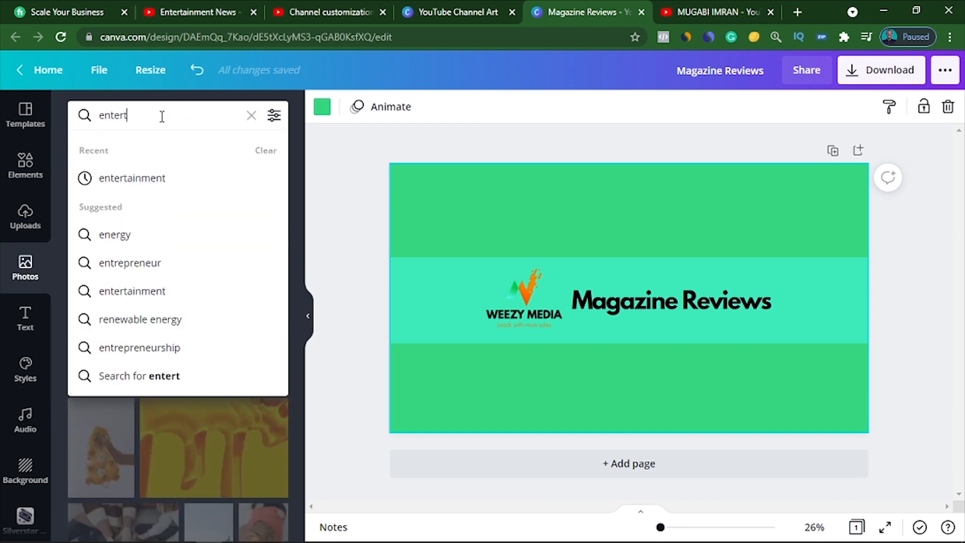
type("a")
type("ainment")
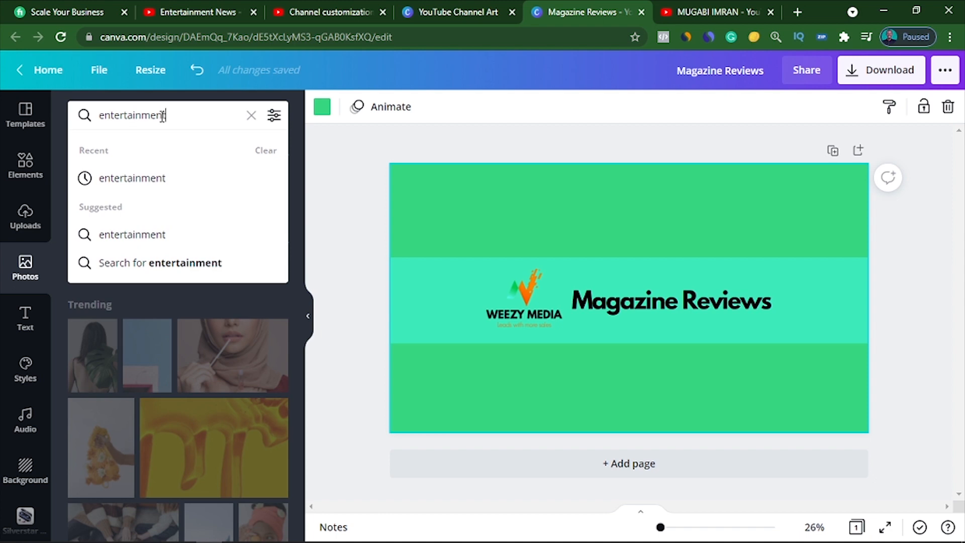
key("Return")
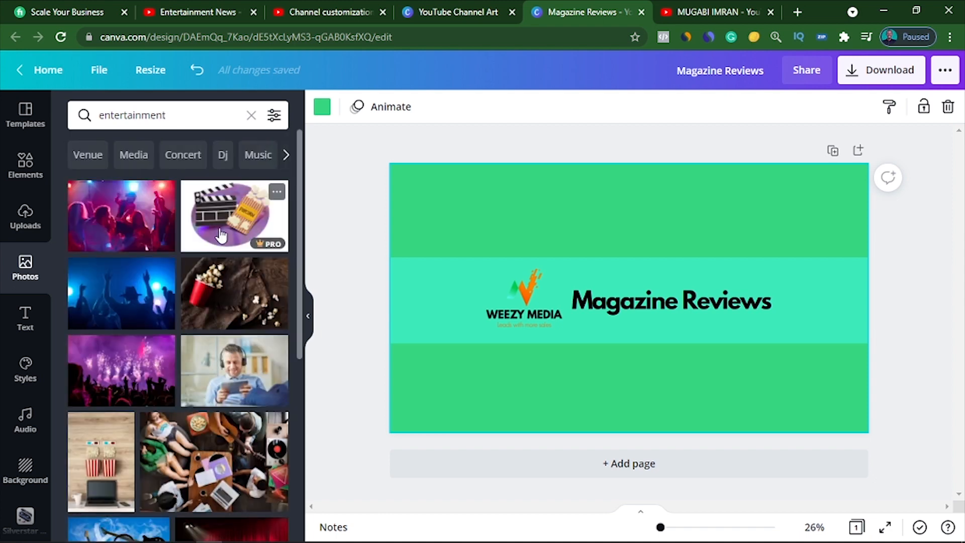
left_click_drag(257, 216, 405, 190)
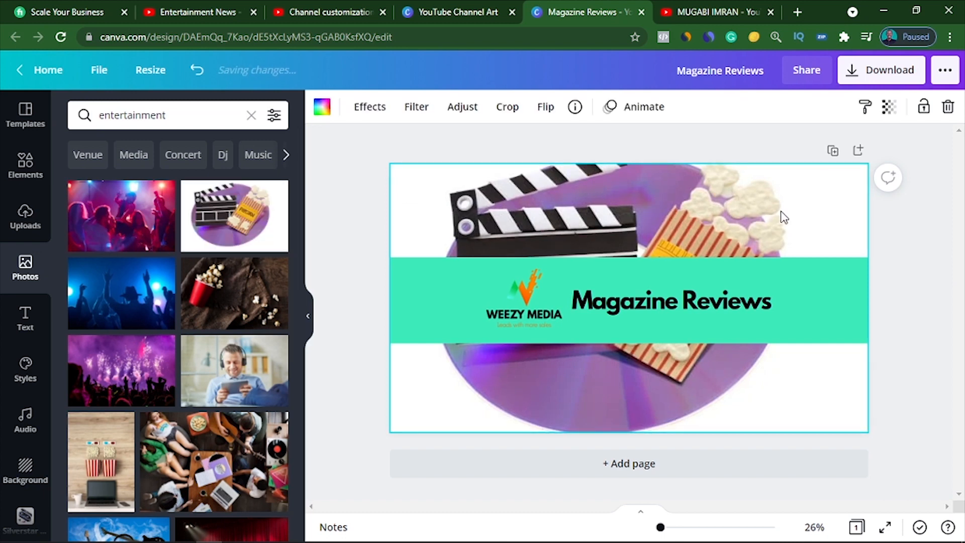
- Make the clapperboard background photo partly transparent so the page colour tints it
left_click(891, 117)
left_click_drag(840, 151, 791, 171)
left_click(449, 206)
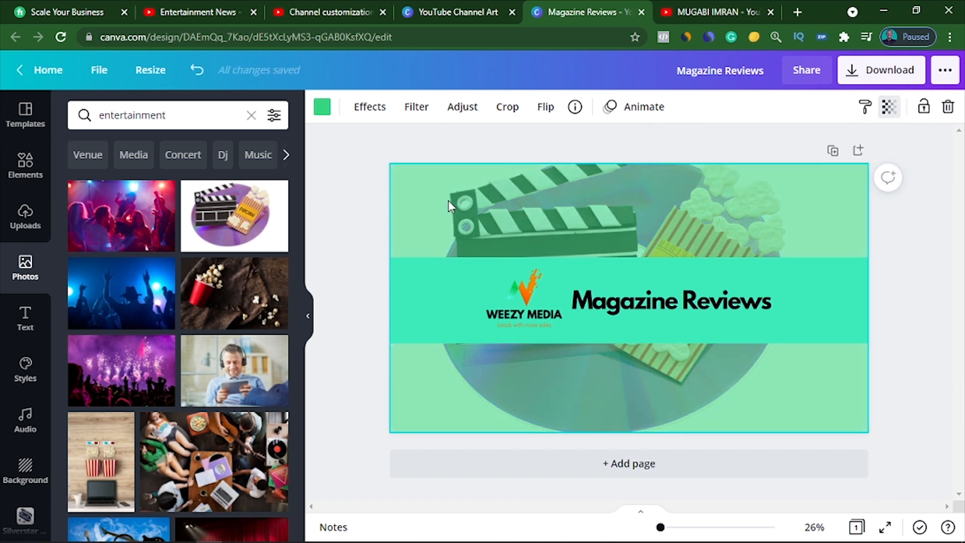
- Try dark green from the Weezy Media Concepts palette behind the background photo, and settle on black from the document colours
left_click(324, 116)
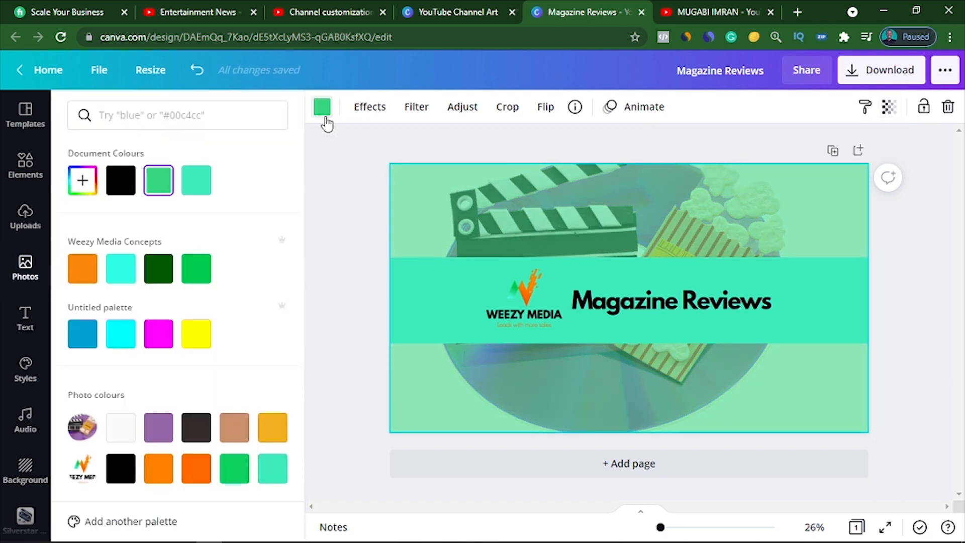
left_click(158, 269)
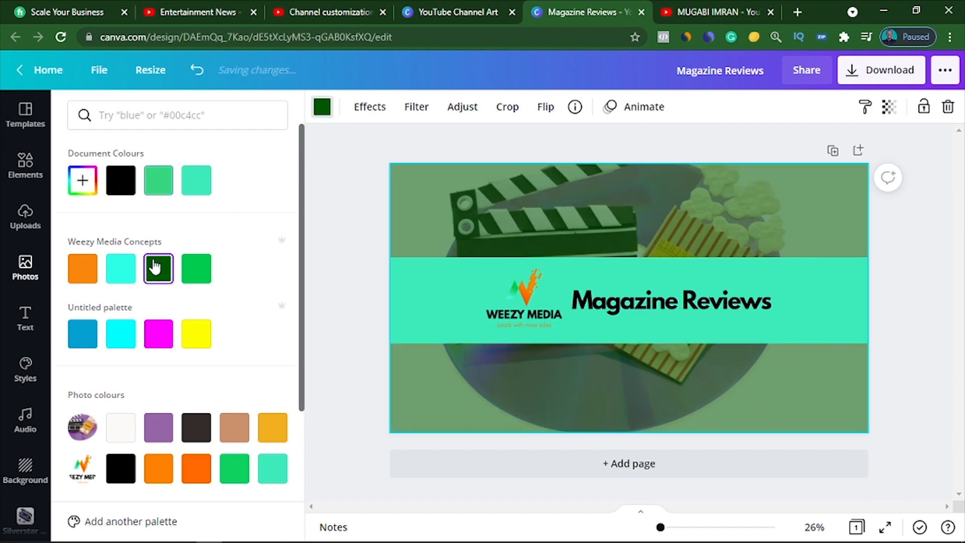
left_click(121, 180)
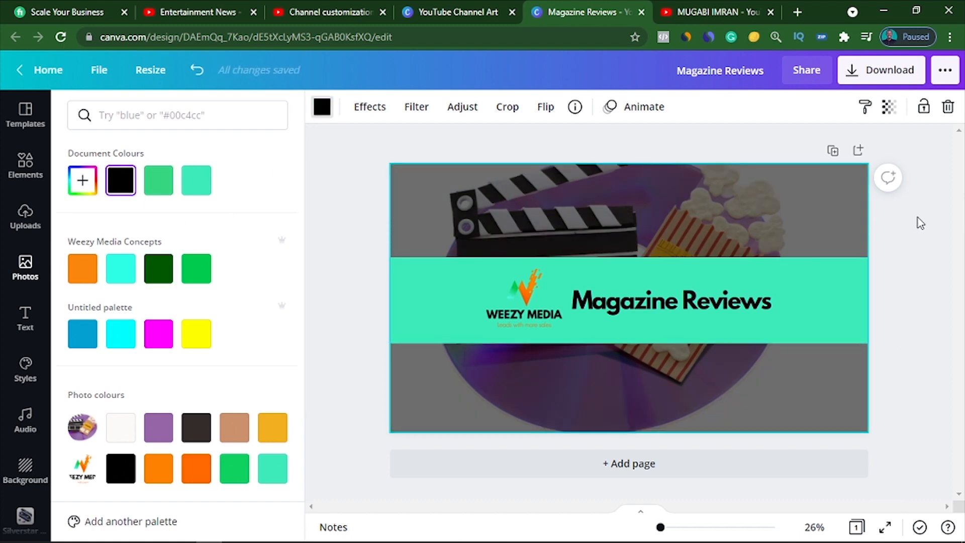
left_click(938, 220)
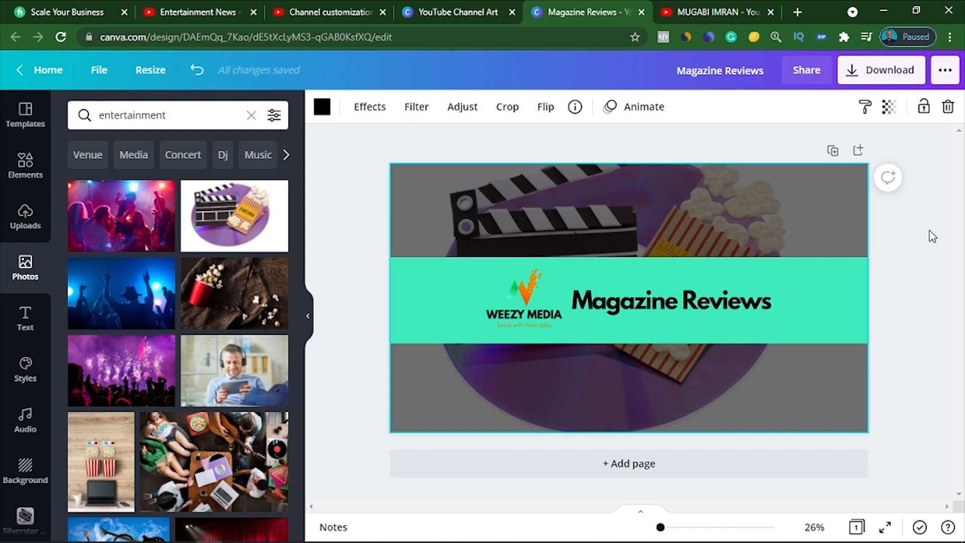
left_click(930, 235)
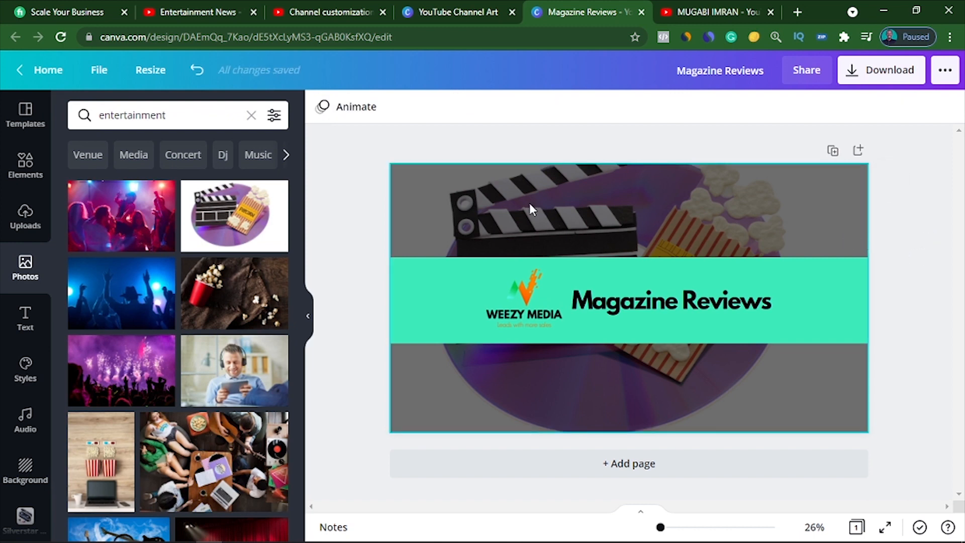
- Make the turquoise band behind the logo and headline slightly transparent so the background photo shows through
left_click(780, 268)
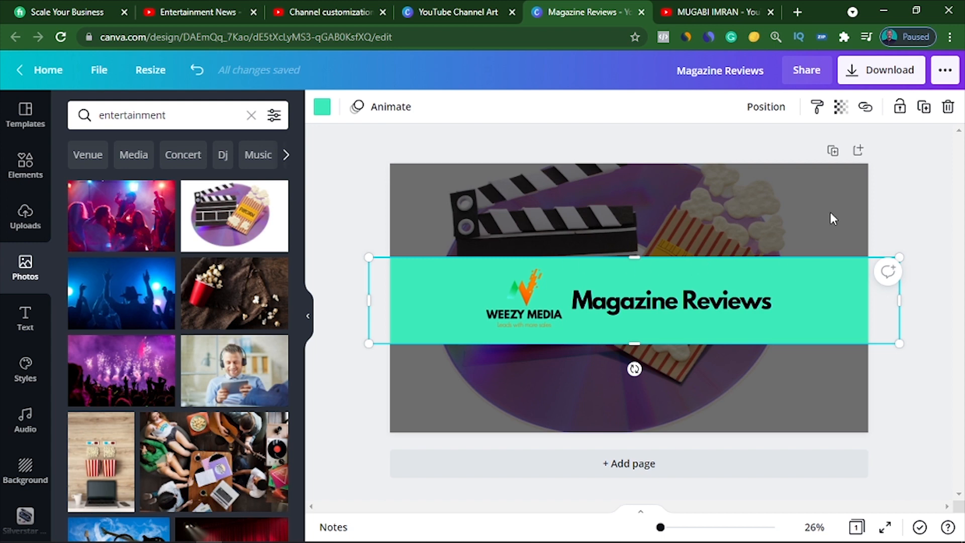
left_click(841, 106)
left_click_drag(794, 160, 773, 162)
left_click(916, 219)
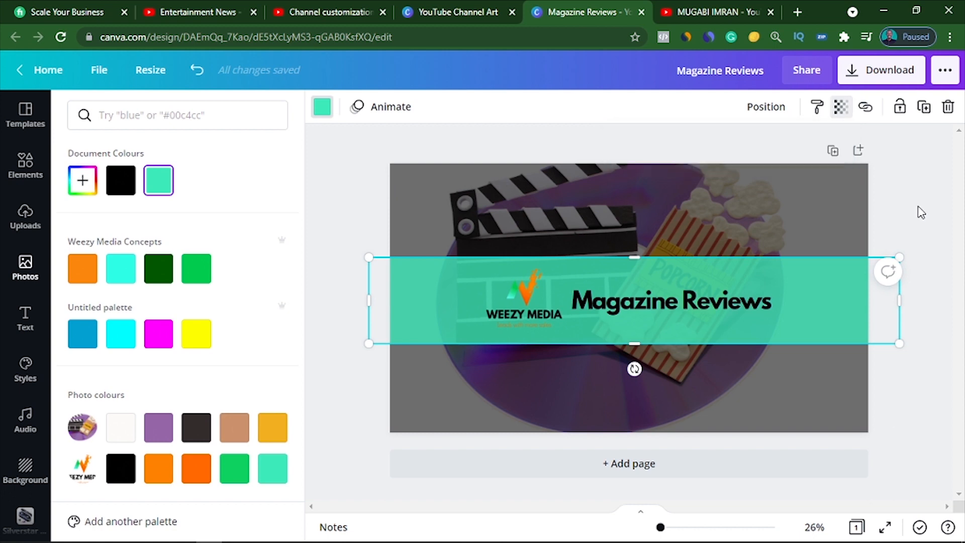
- Download the finished Magazine Reviews banner design as a PNG
left_click(870, 75)
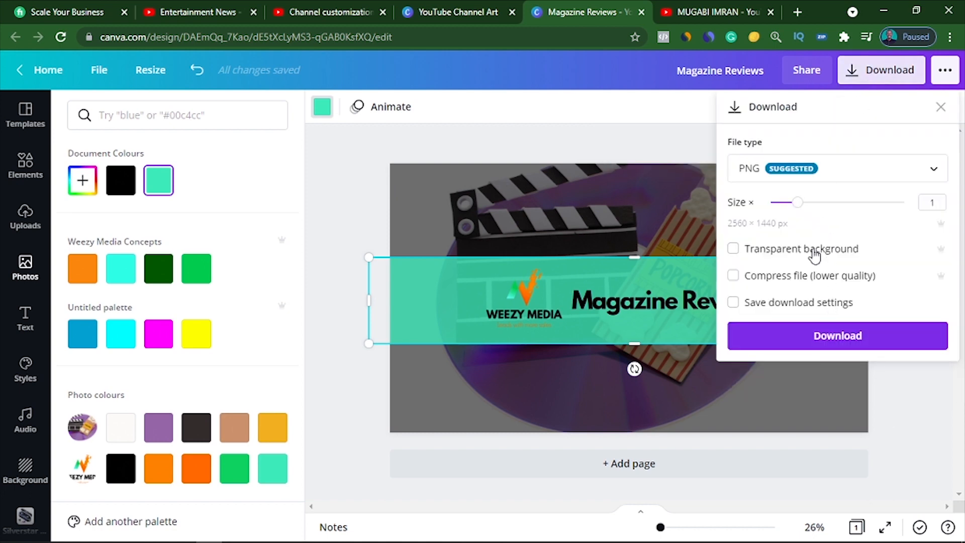
left_click(835, 337)
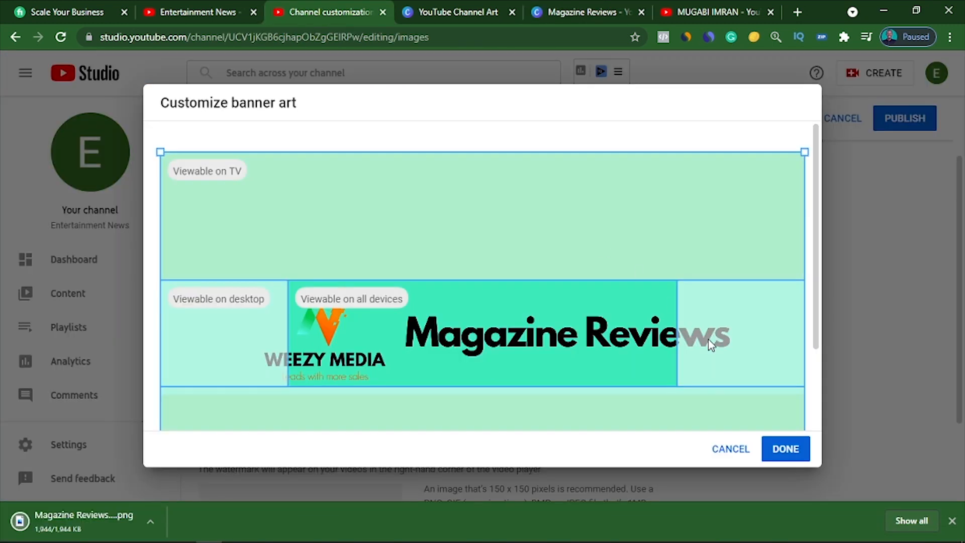
- In YouTube Studio, discard the pending banner crop and upload the file Magazine Reviews (1) as the channel's banner image
left_click(731, 449)
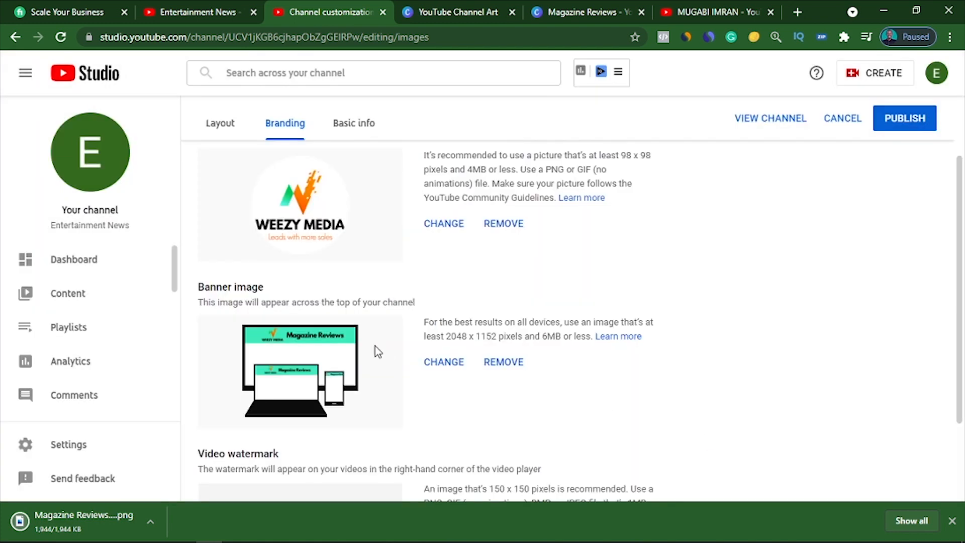
left_click(435, 371)
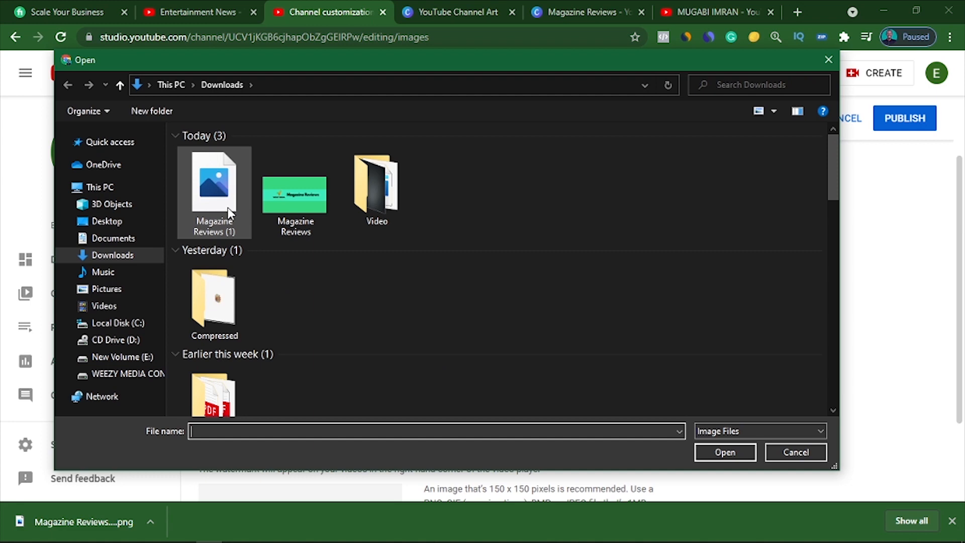
left_click(225, 206)
left_click(733, 451)
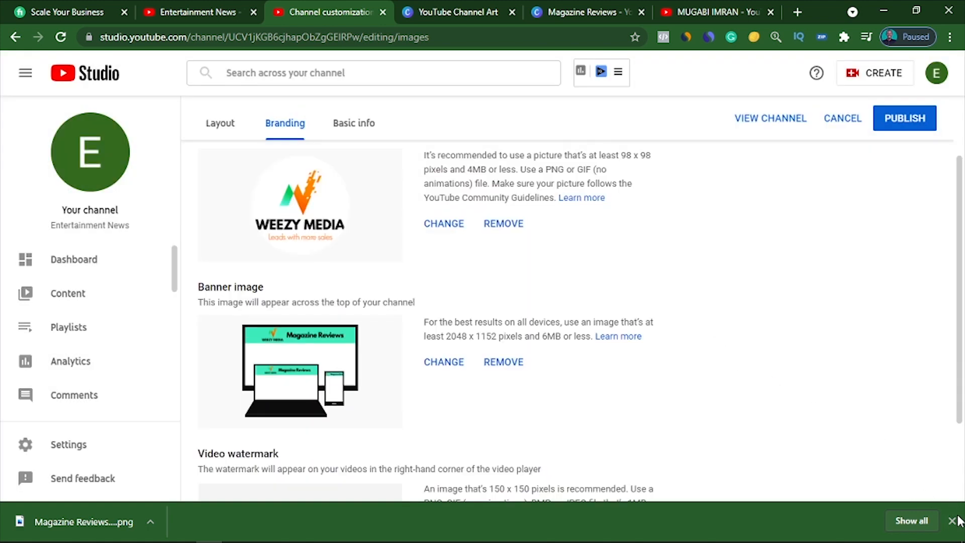
left_click(952, 521)
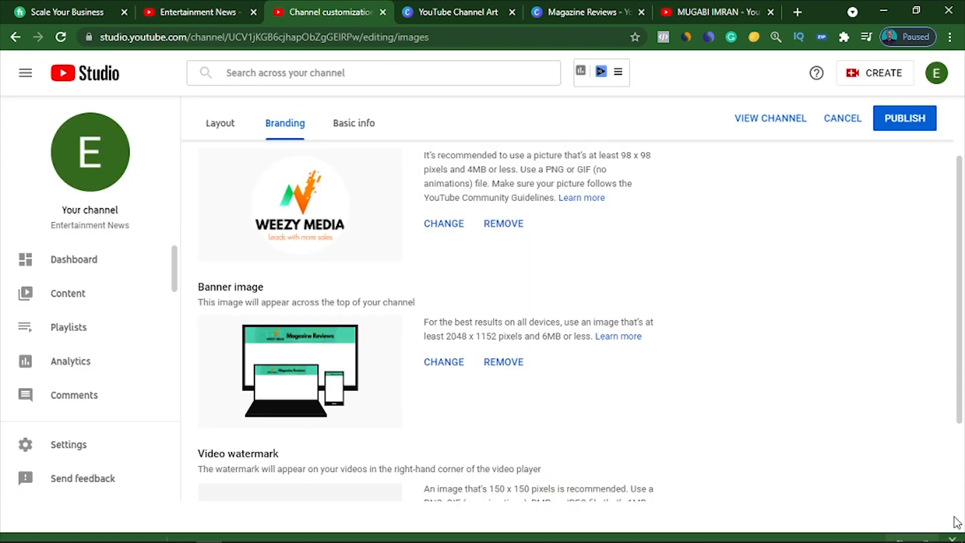
- Review the channel's branding settings and the recommended image size for the video watermark
scroll(660, 372, "down", 2)
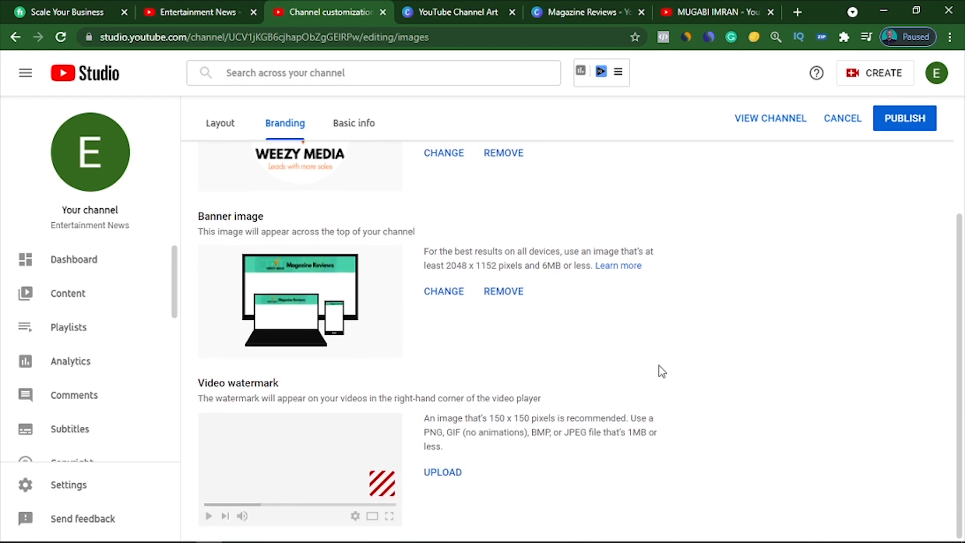
scroll(661, 370, "up", 3)
scroll(660, 364, "down", 3)
scroll(659, 364, "up", 3)
scroll(659, 364, "down", 3)
left_click_drag(490, 419, 529, 411)
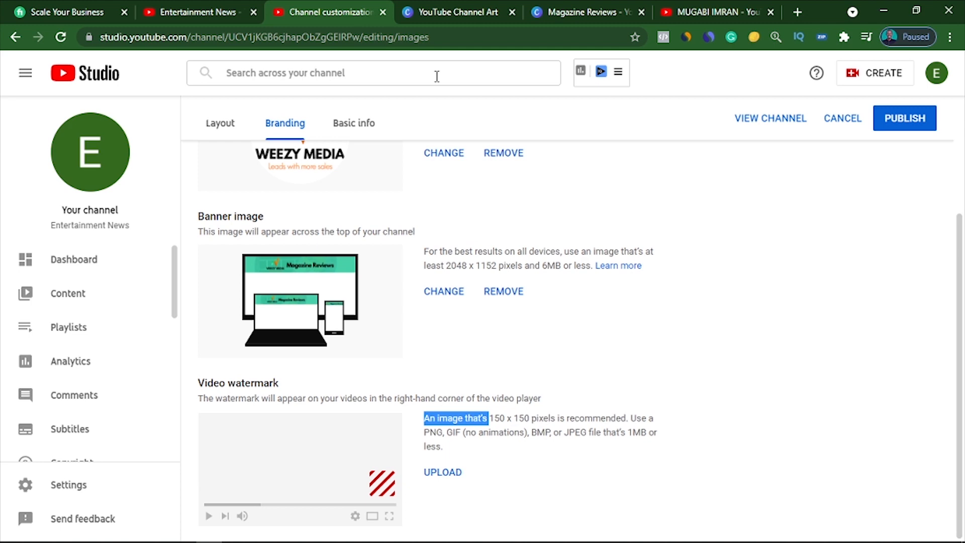
- Switch to Canva and create a blank custom design of 150 x 150 px
left_click(521, 17)
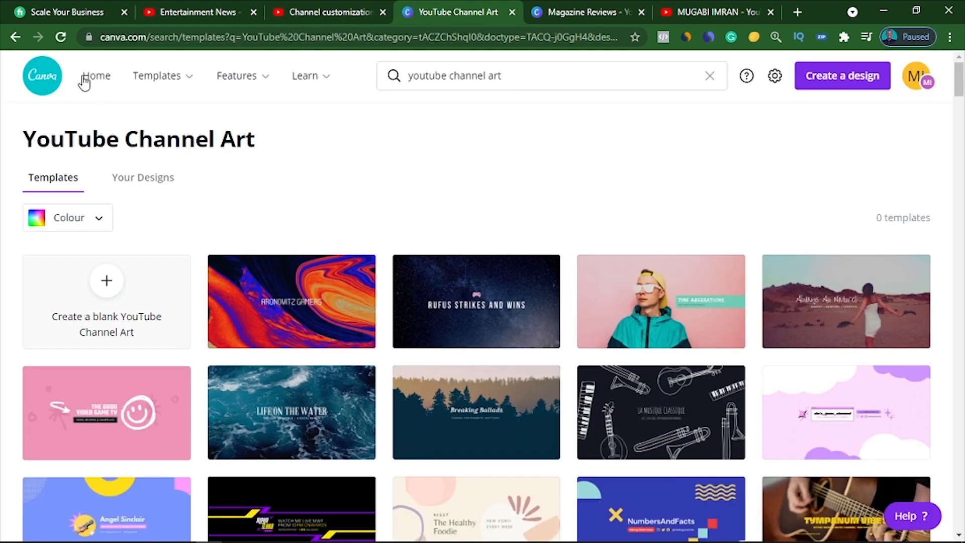
left_click(86, 80)
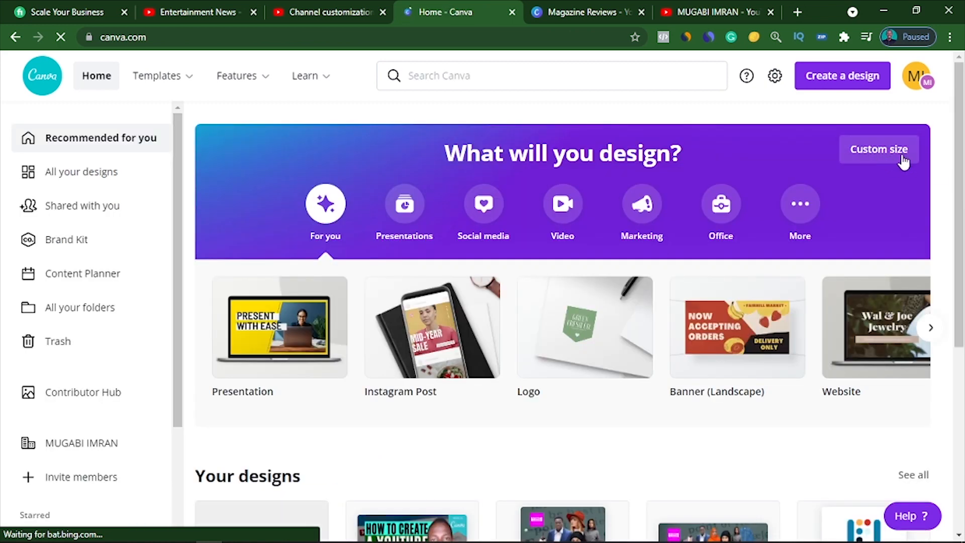
left_click(858, 158)
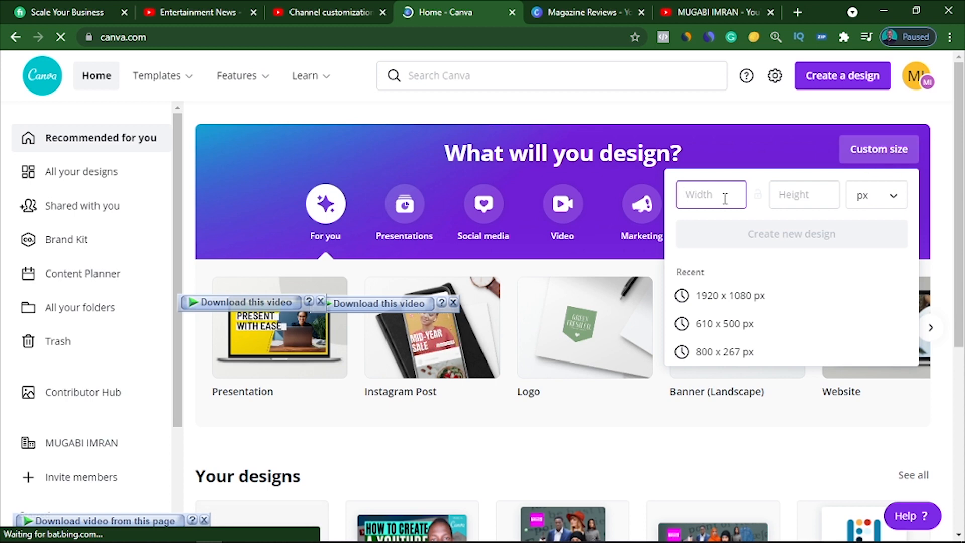
type("150")
key("Tab")
type("150")
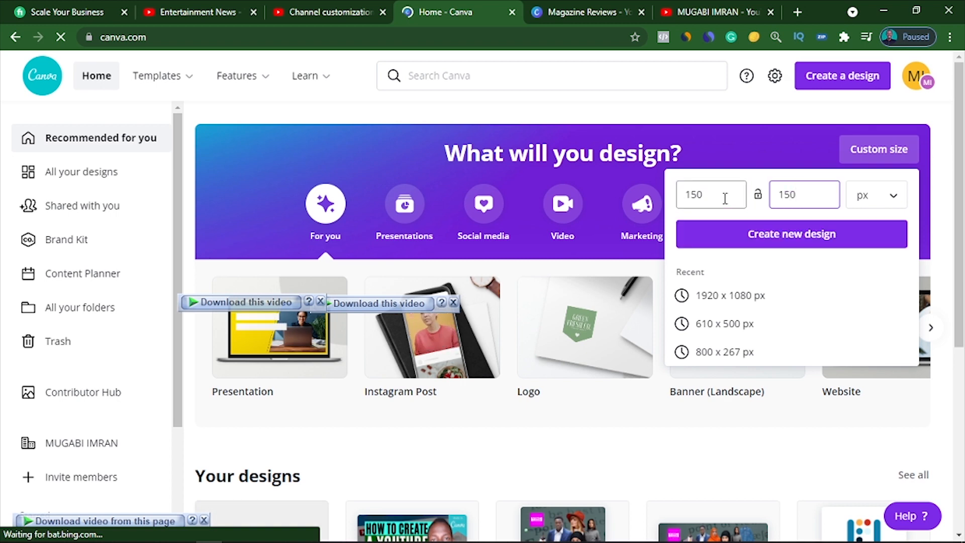
key("Return")
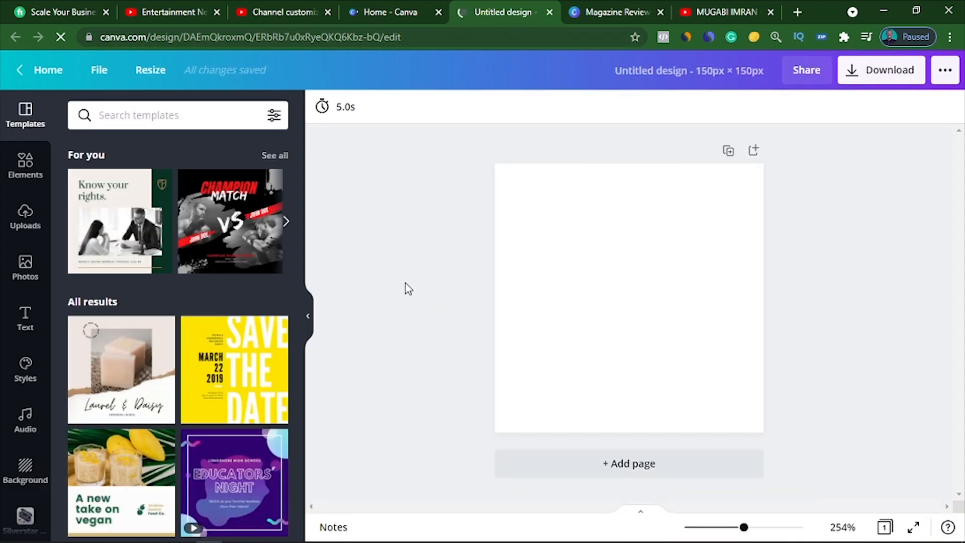
- Return to YouTube Studio and look through the Layout, Branding and Basic info settings of the channel customization
left_click(280, 13)
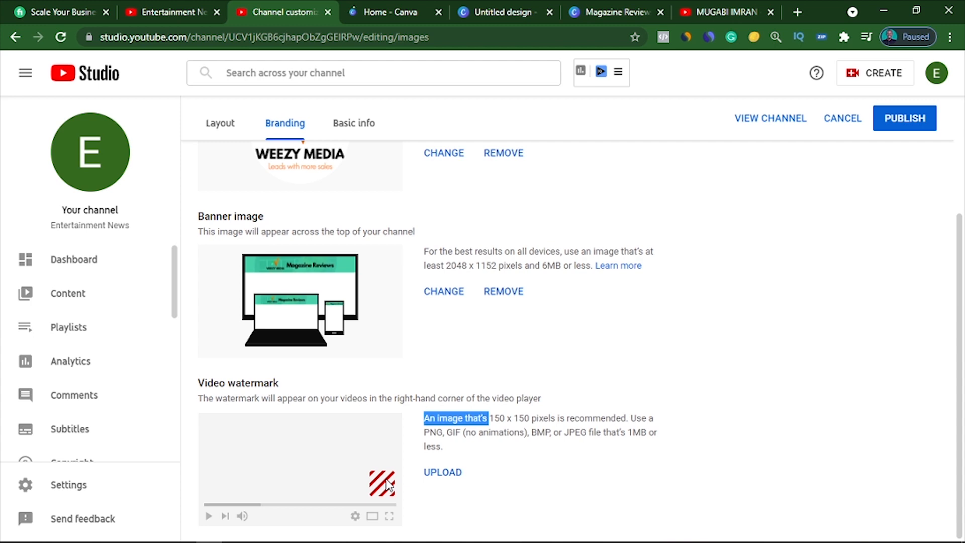
scroll(565, 481, "up", 3)
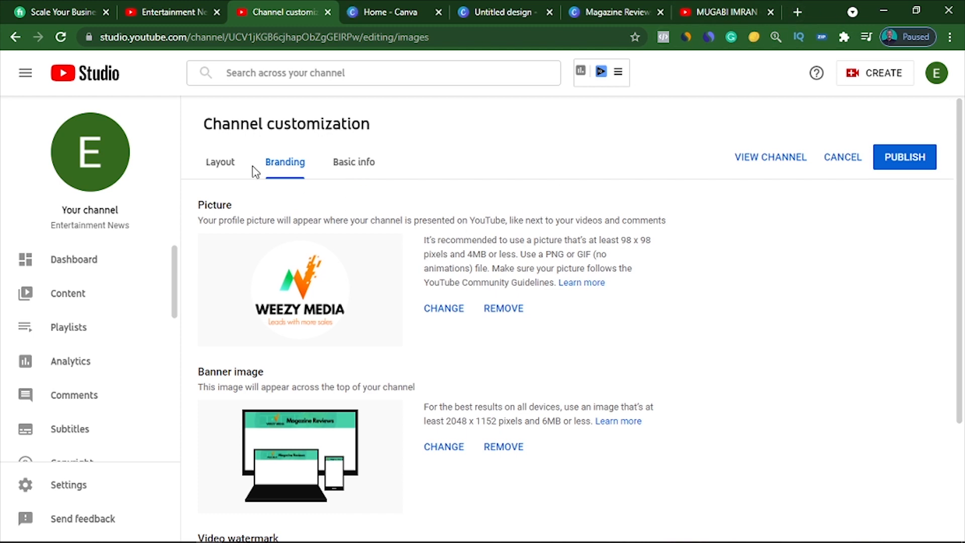
left_click(224, 168)
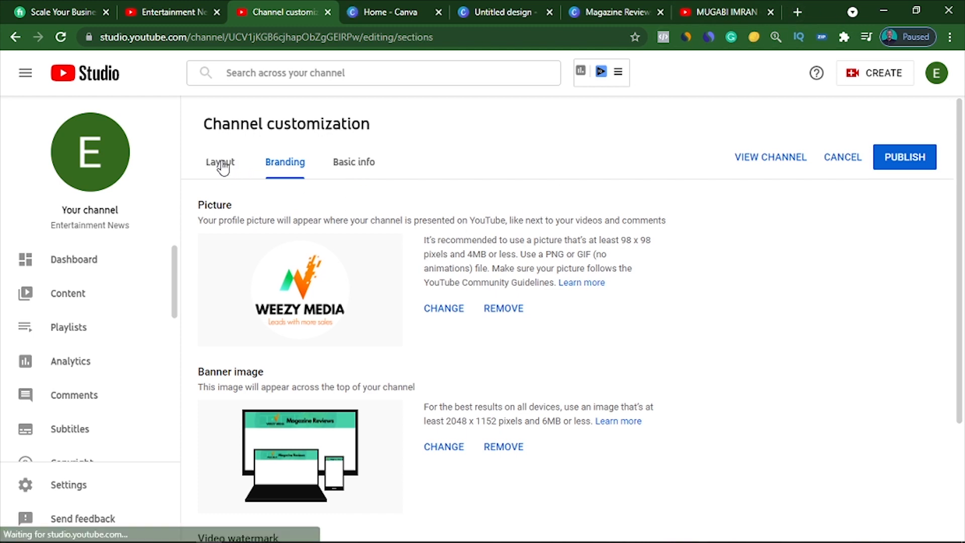
scroll(380, 290, "down", 1)
scroll(381, 289, "up", 2)
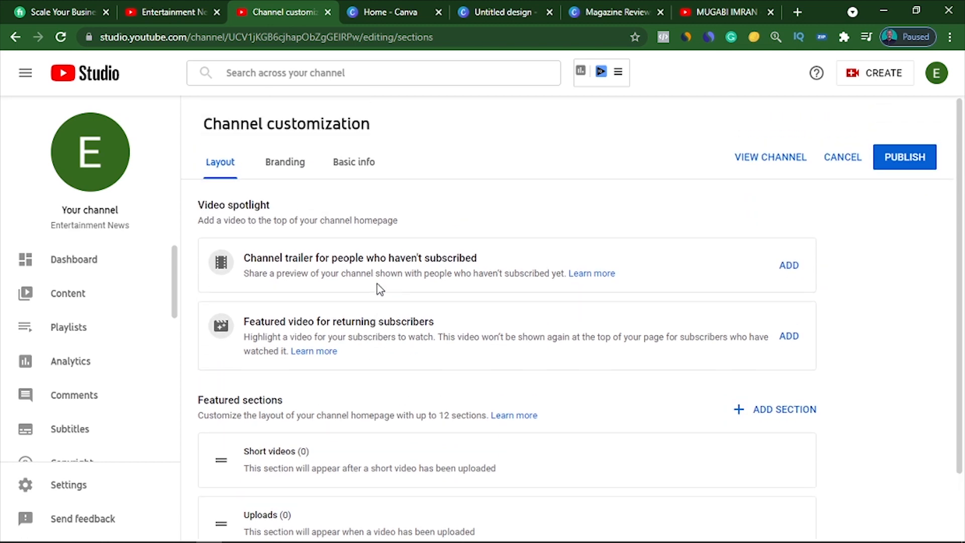
left_click(283, 167)
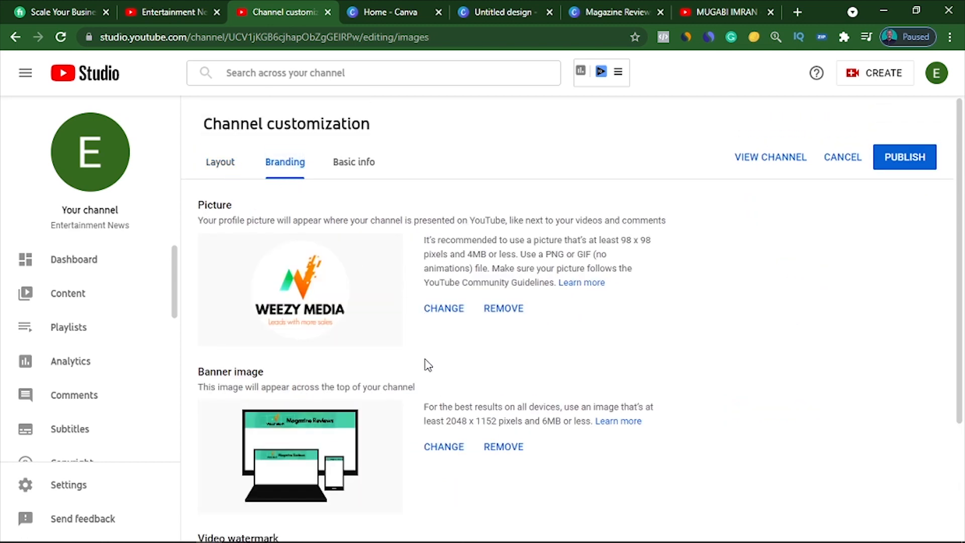
left_click(365, 174)
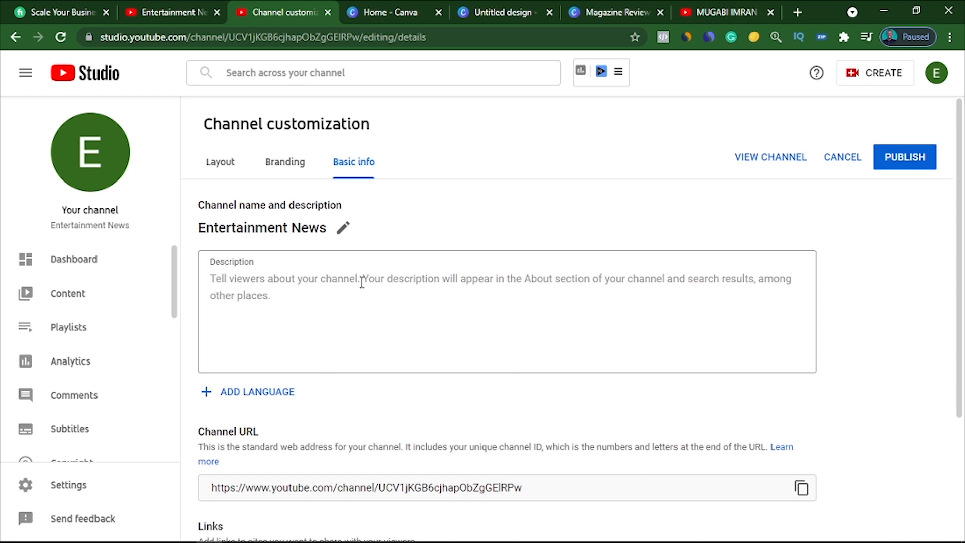
scroll(318, 280, "down", 2)
scroll(522, 247, "down", 2)
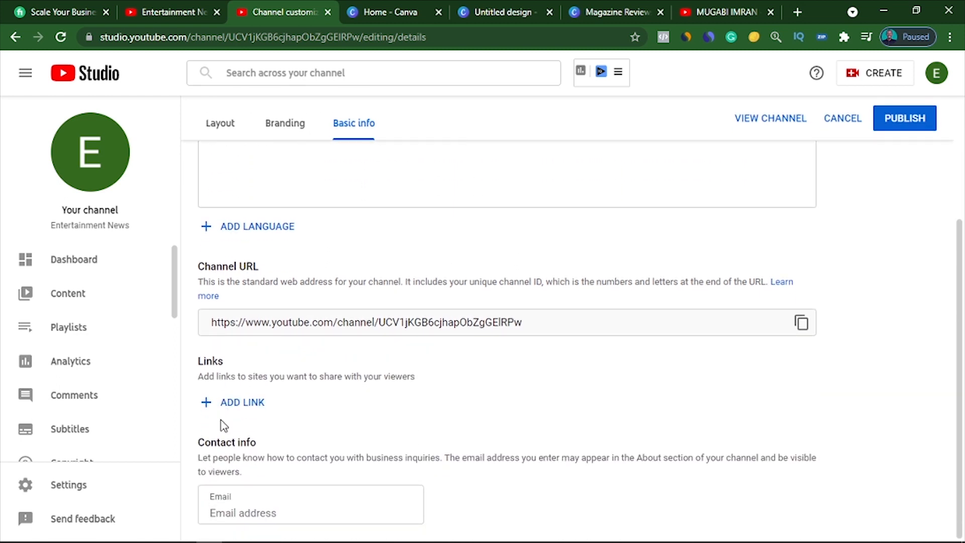
- Examine the About page of the other open YouTube channel for its description and links
left_click(709, 16)
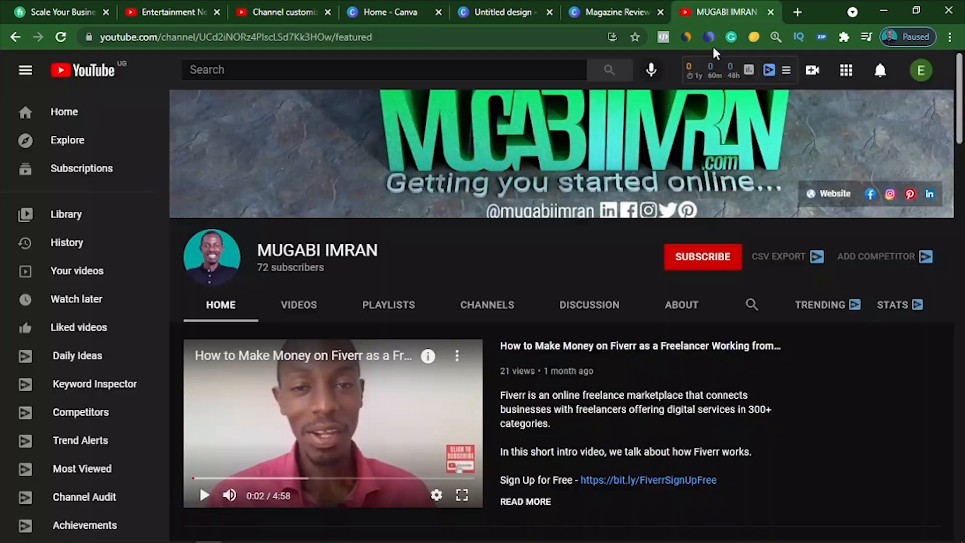
left_click(693, 308)
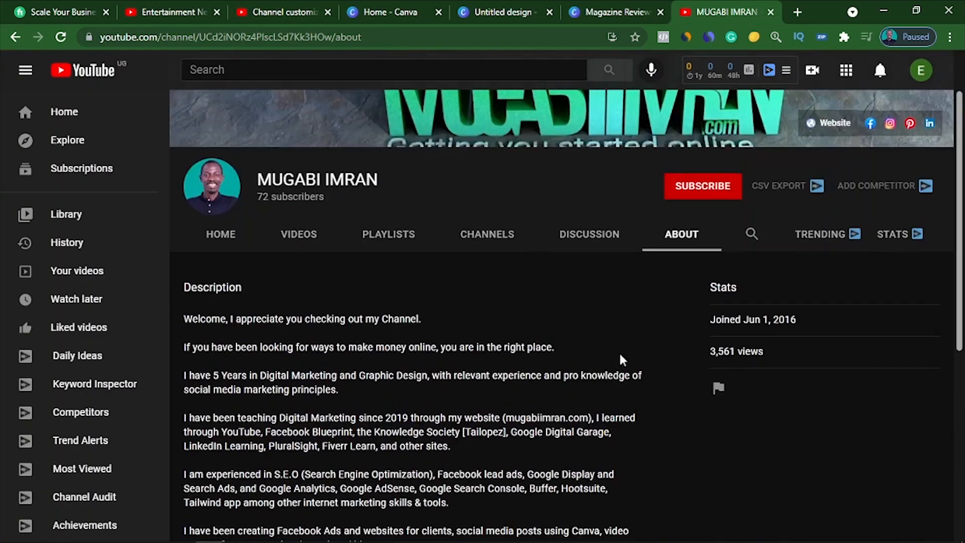
scroll(647, 354, "down", 6)
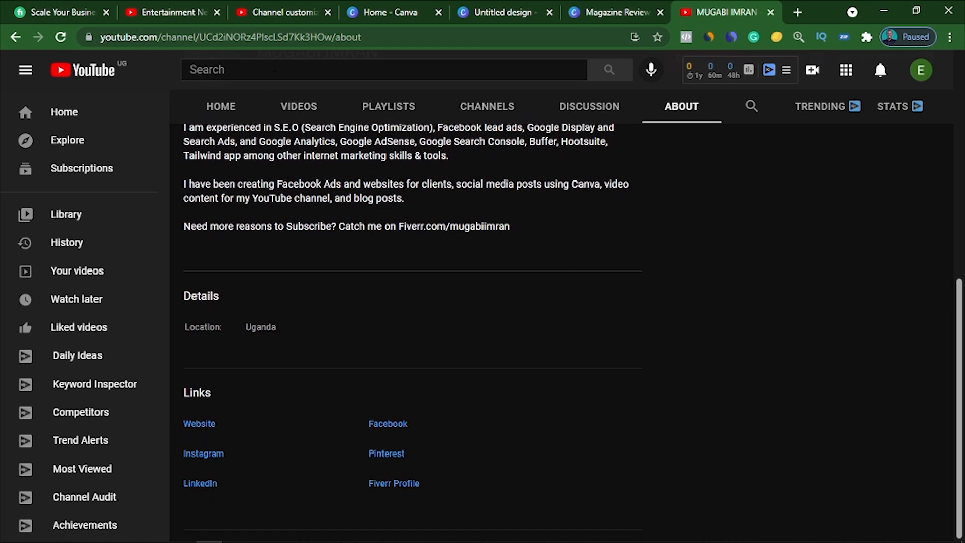
- Back in YouTube Studio, add a channel link titled Website with the URL silverstargadgets.com
left_click(297, 16)
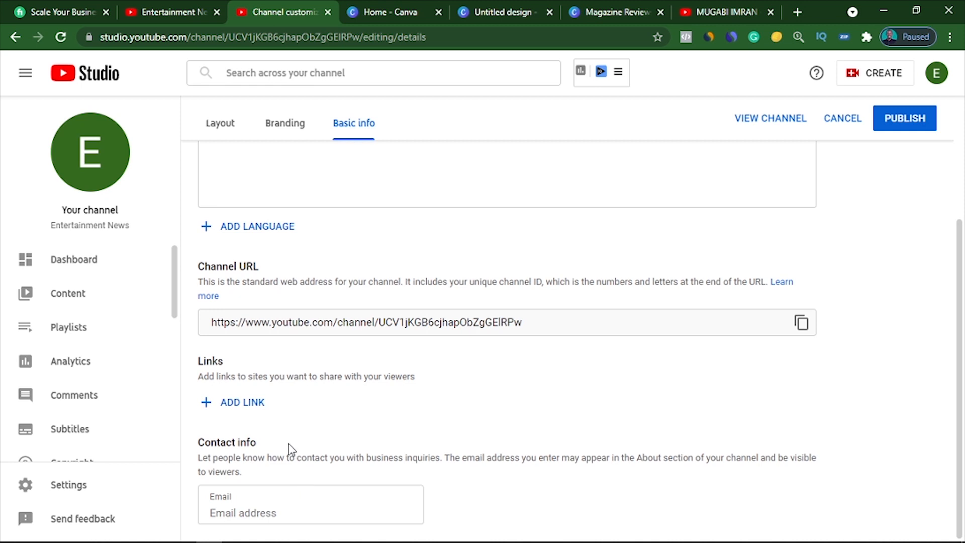
left_click(249, 404)
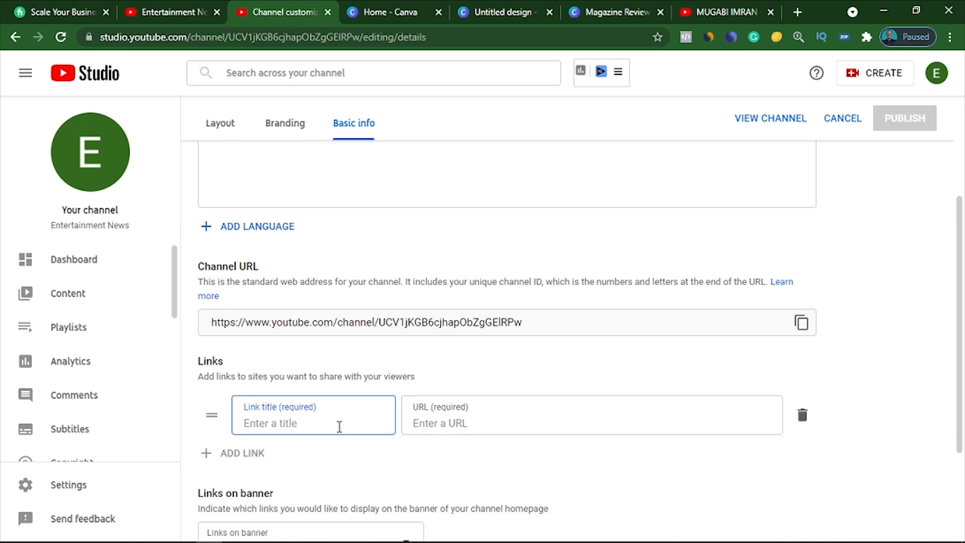
type("We")
key("Tab")
type("si")
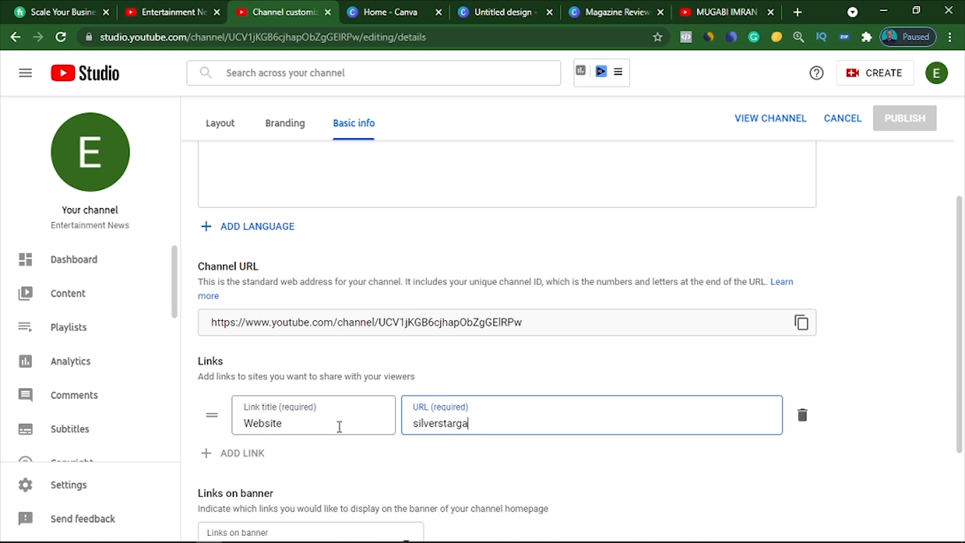
type("lverstargadgets.com")
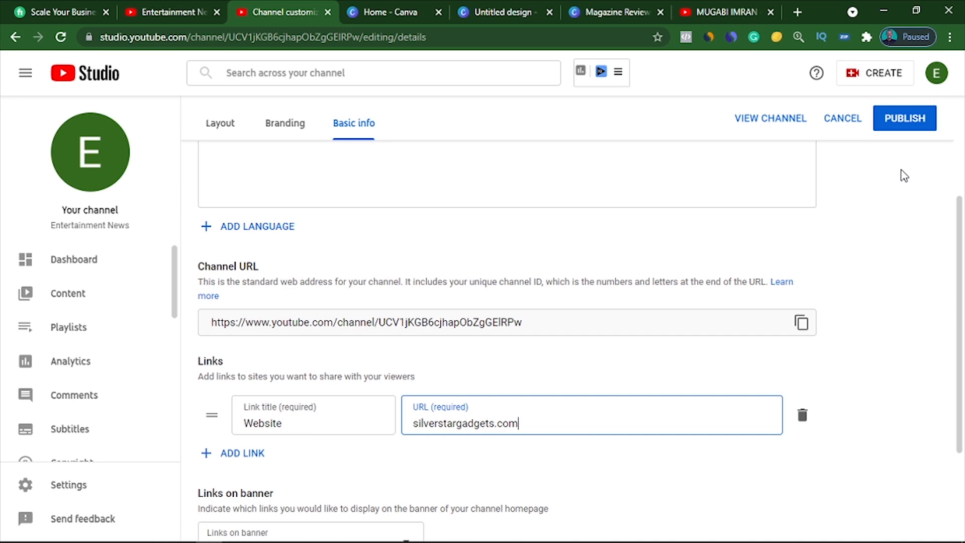
scroll(823, 312, "down", 3)
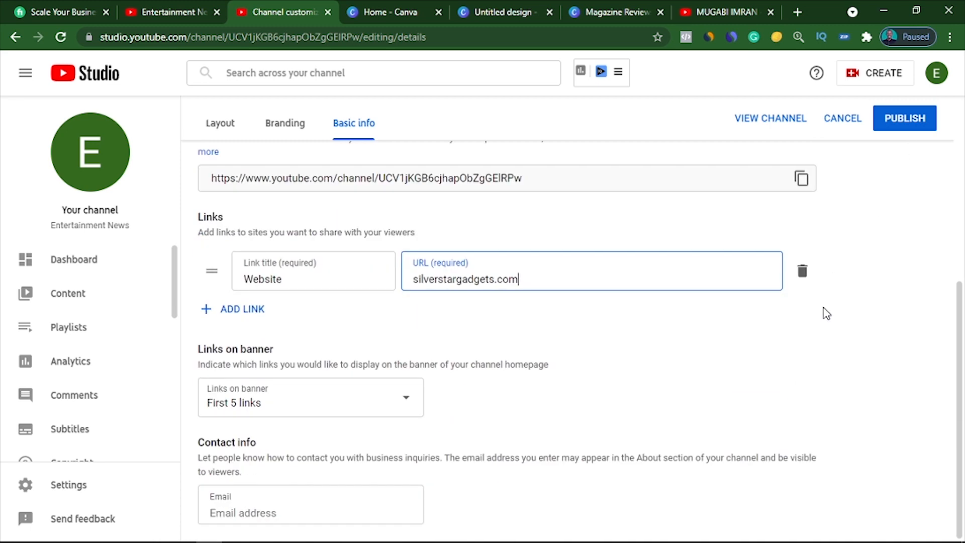
- Write the channel description "Magazines and Tech Reviews"
scroll(827, 313, "up", 6)
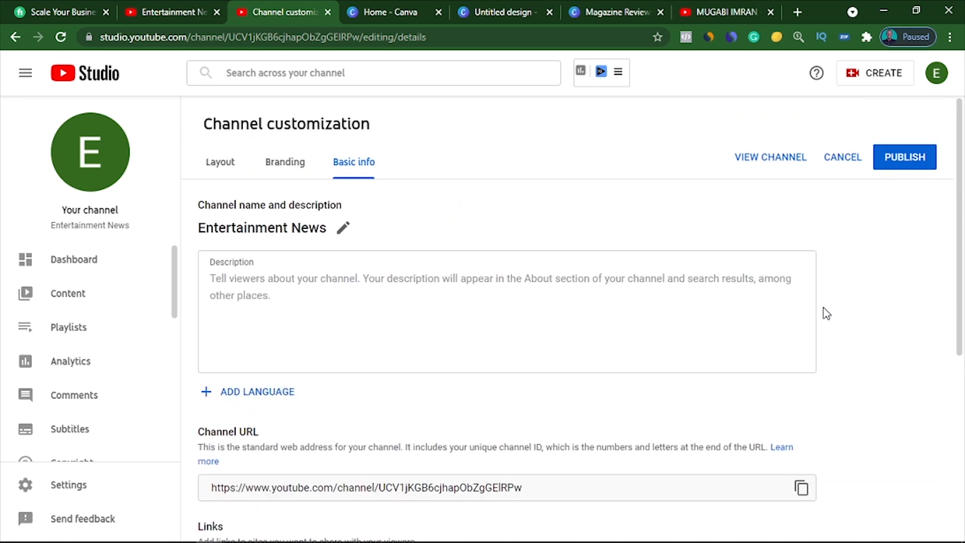
left_click(300, 295)
type("Magazine Review")
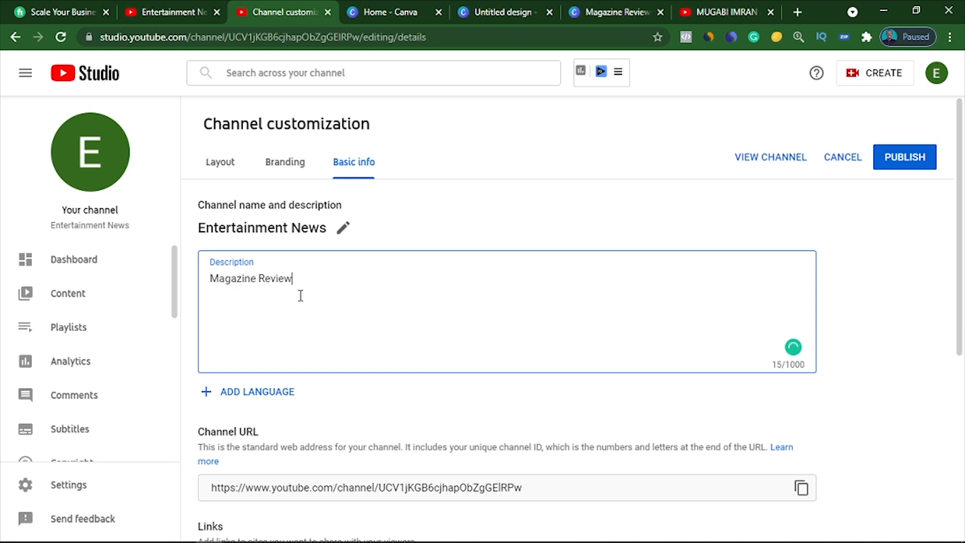
left_click(256, 279)
type("s and Tech")
key("End")
type("s")
left_click_drag(348, 279, 210, 280)
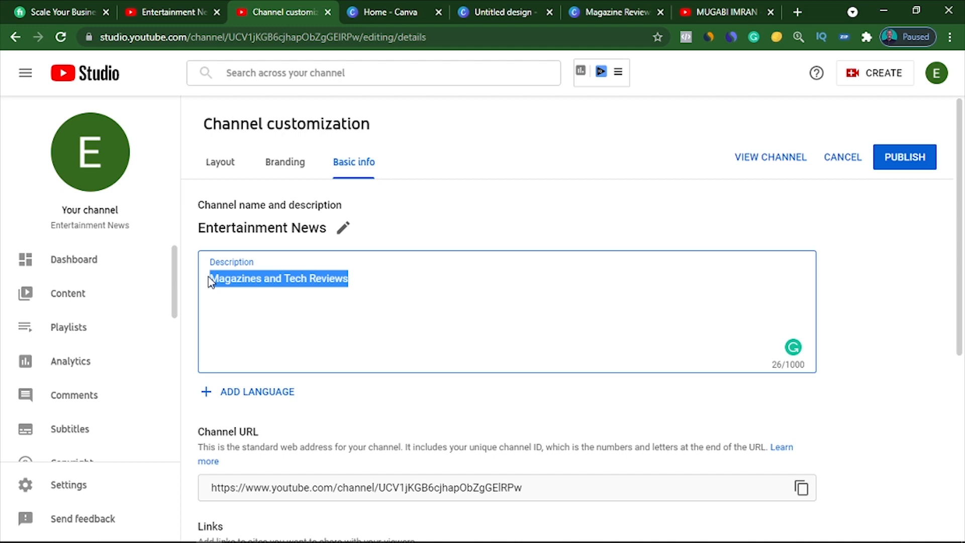
left_click(234, 285)
left_click_drag(268, 281, 355, 280)
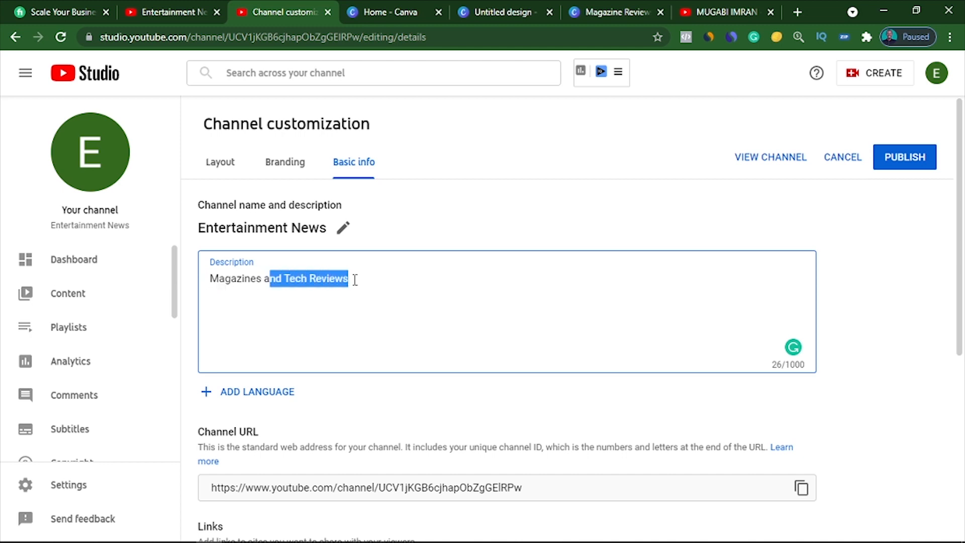
left_click(606, 299)
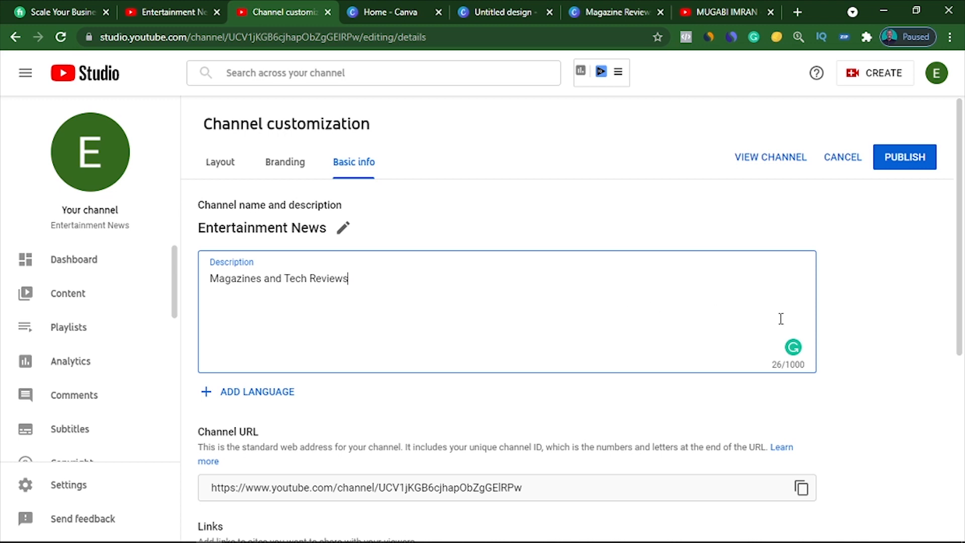
- Publish the channel customization changes and view the Entertainment News channel page
scroll(874, 307, "down", 2)
scroll(873, 308, "up", 2)
scroll(877, 282, "down", 3)
scroll(877, 282, "up", 3)
left_click(930, 161)
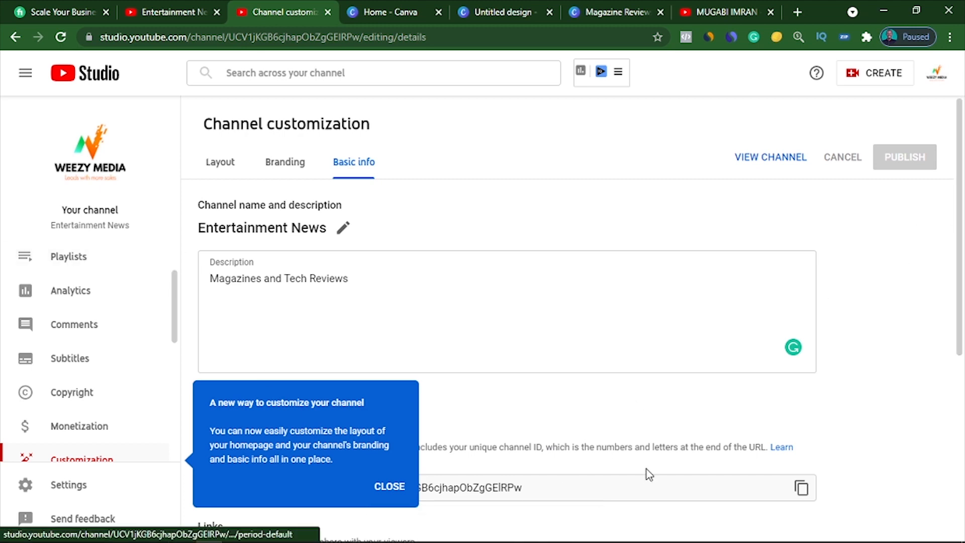
left_click(774, 160)
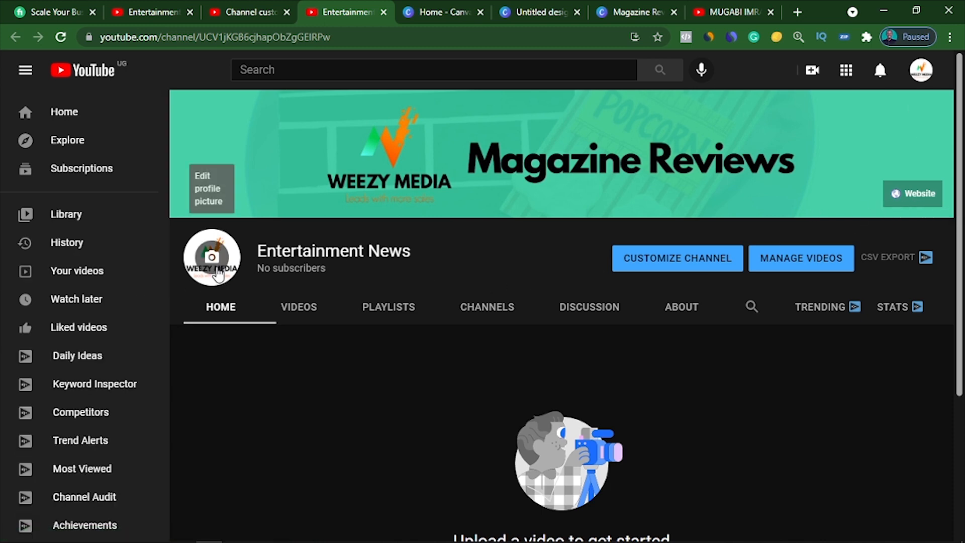
- Look over the Entertainment News channel page and open the video upload dialog for the channel
scroll(356, 437, "down", 4)
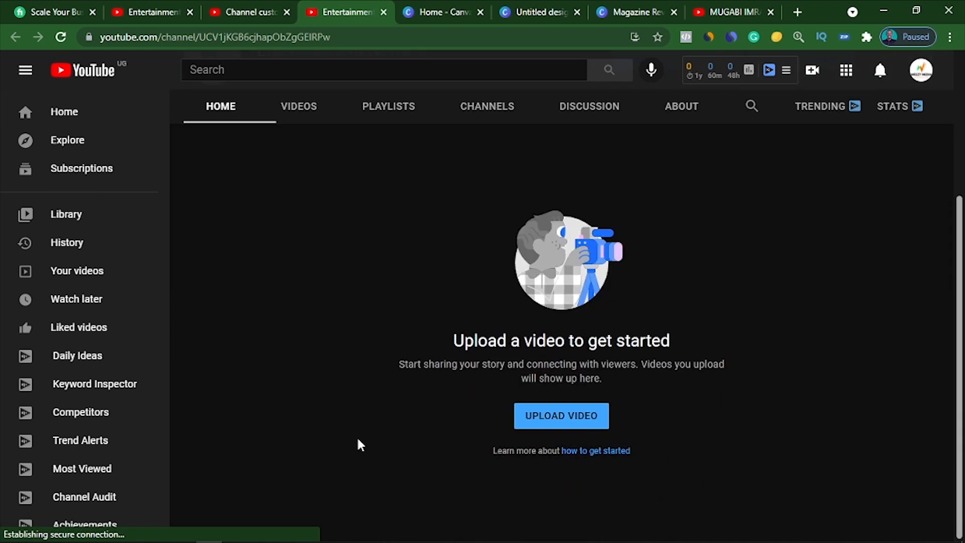
scroll(358, 439, "up", 3)
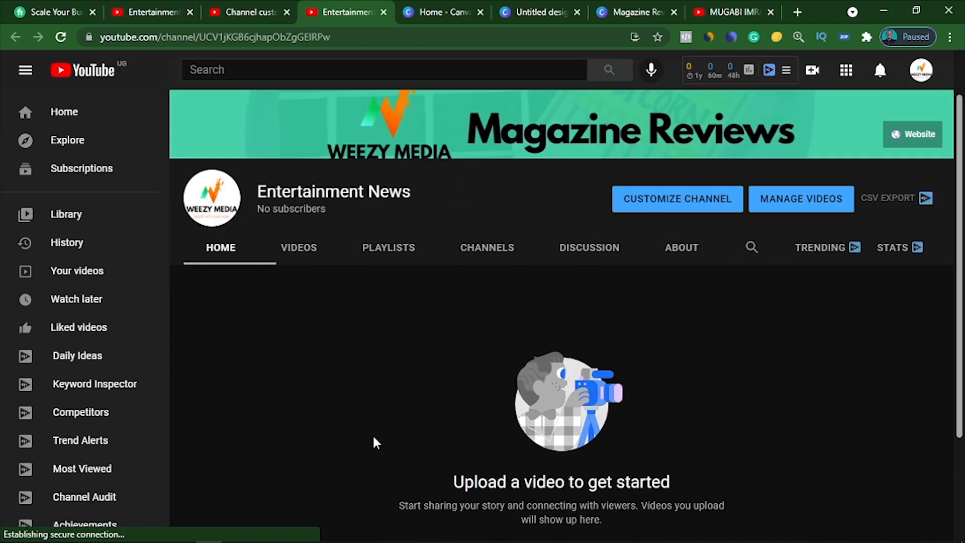
left_click(812, 71)
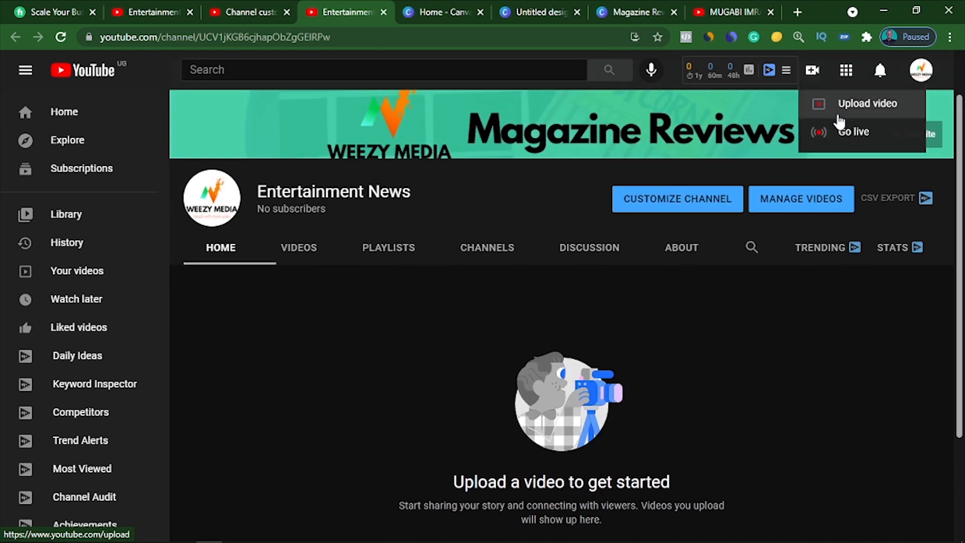
left_click(816, 104)
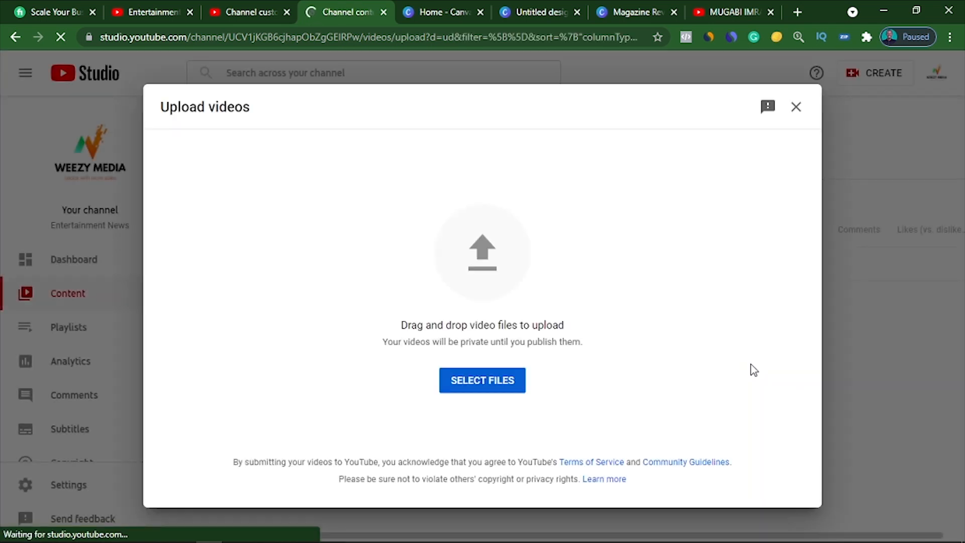
left_click(499, 385)
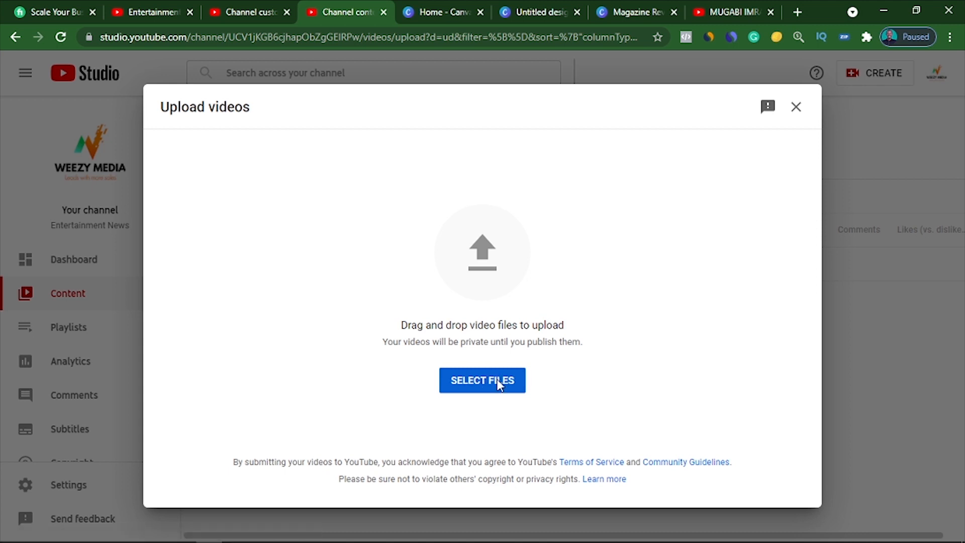
left_click(500, 385)
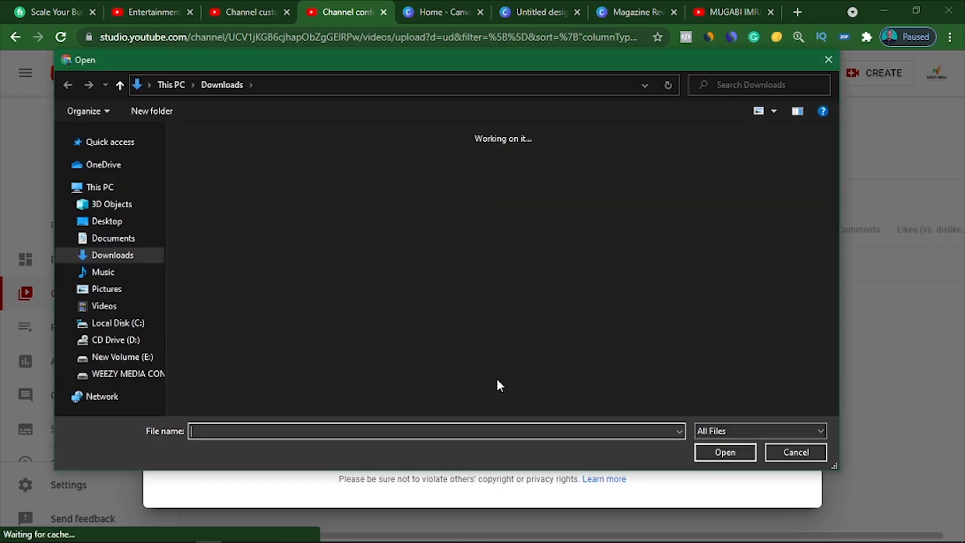
left_click(804, 455)
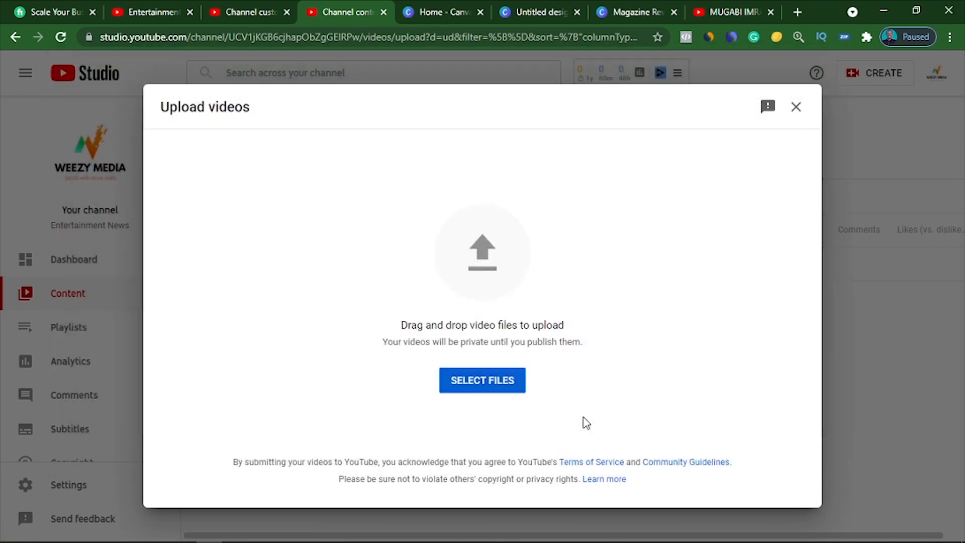